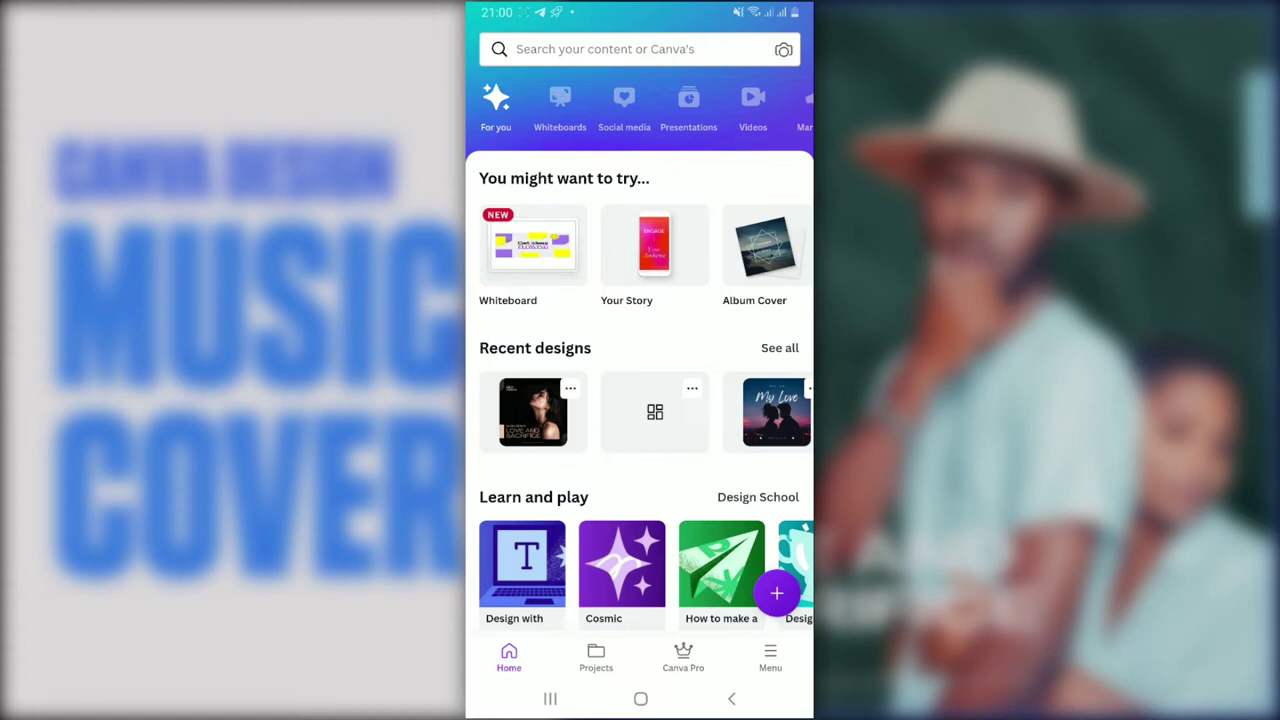
# Step: Scroll up and down the Canva home screen to look it over
pyautogui.scroll(-1, 640, 400)
pyautogui.scroll(-3, 640, 400)
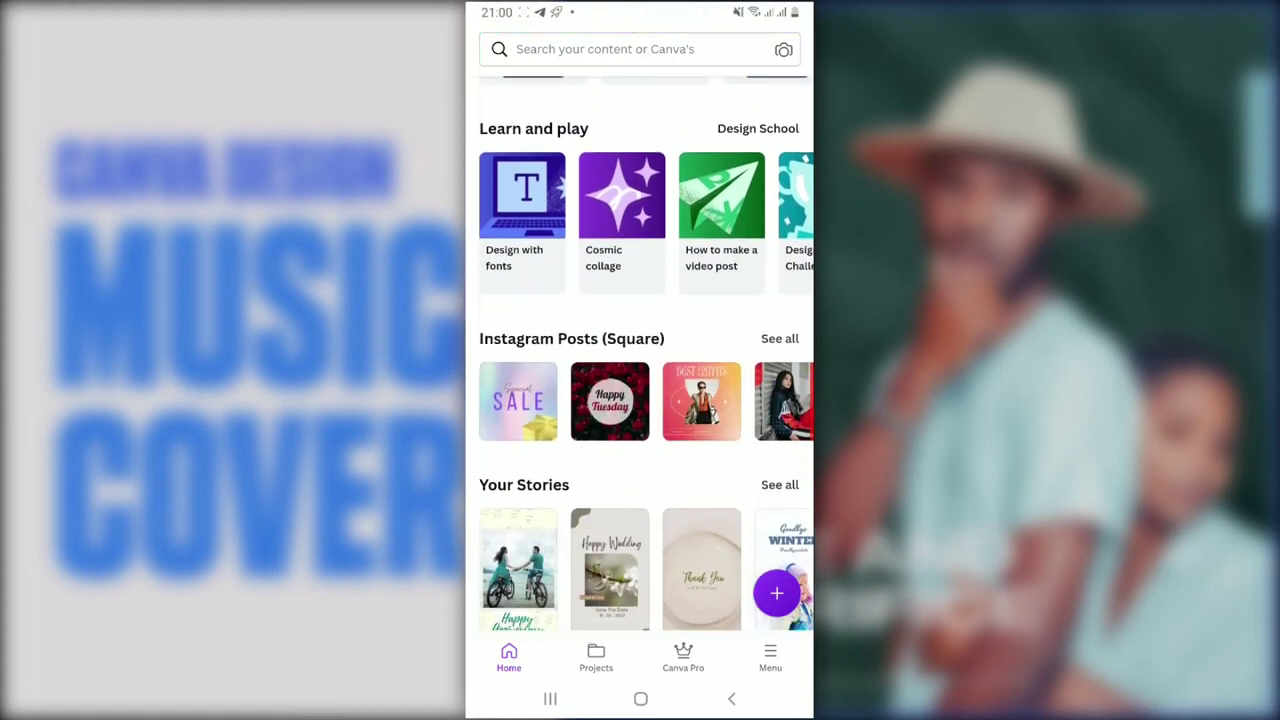
pyautogui.scroll(4, 640, 400)
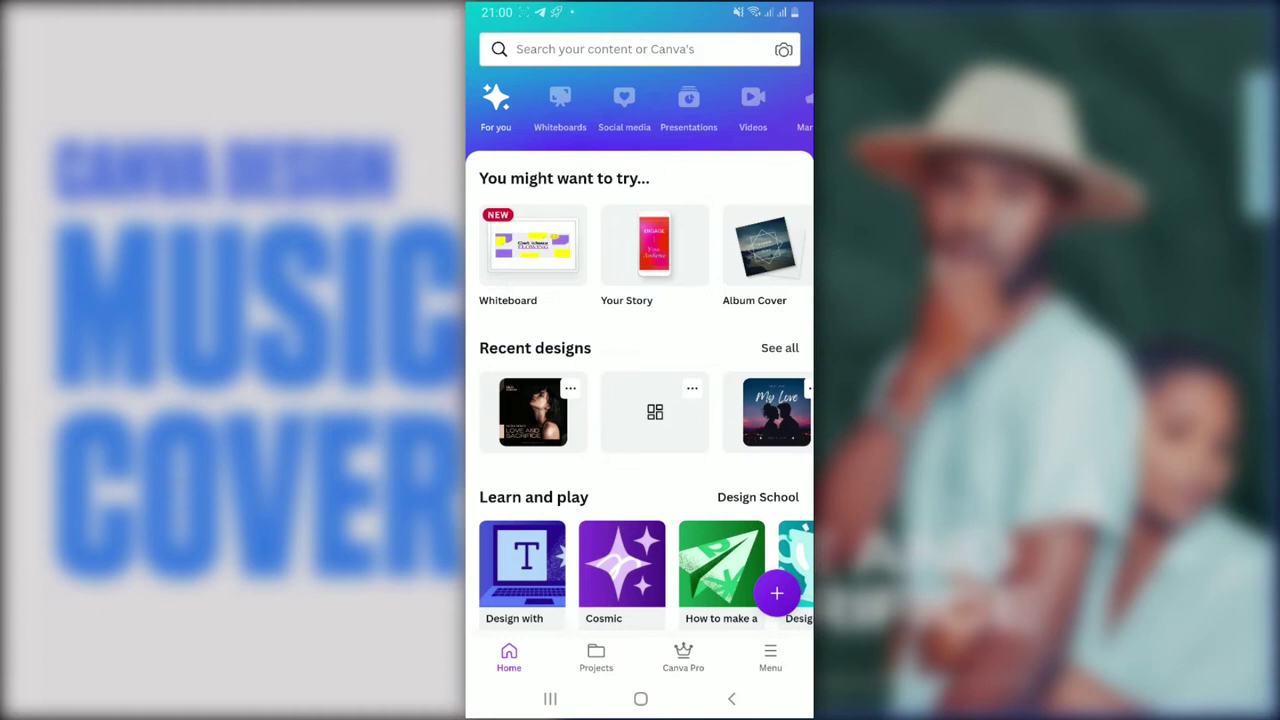
pyautogui.scroll(-5, 640, 400)
pyautogui.scroll(5, 640, 400)
pyautogui.scroll(-5, 640, 400)
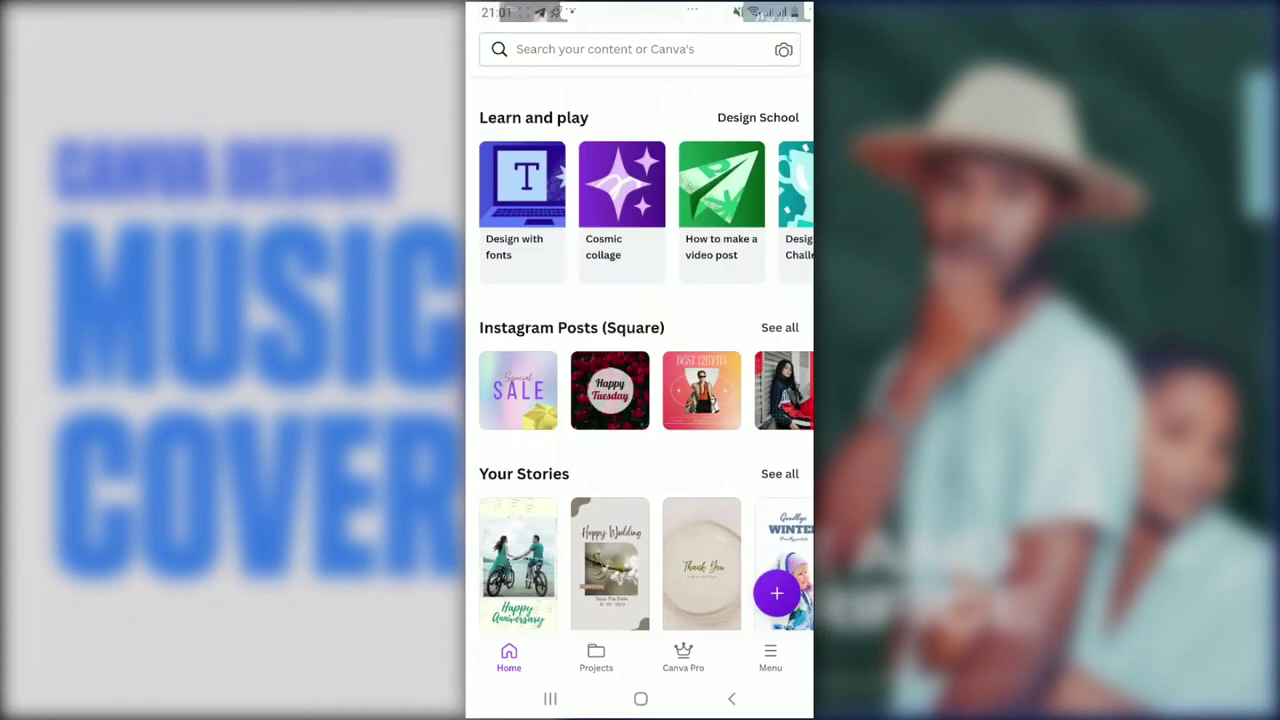
pyautogui.scroll(5, 640, 400)
pyautogui.scroll(-10, 640, 400)
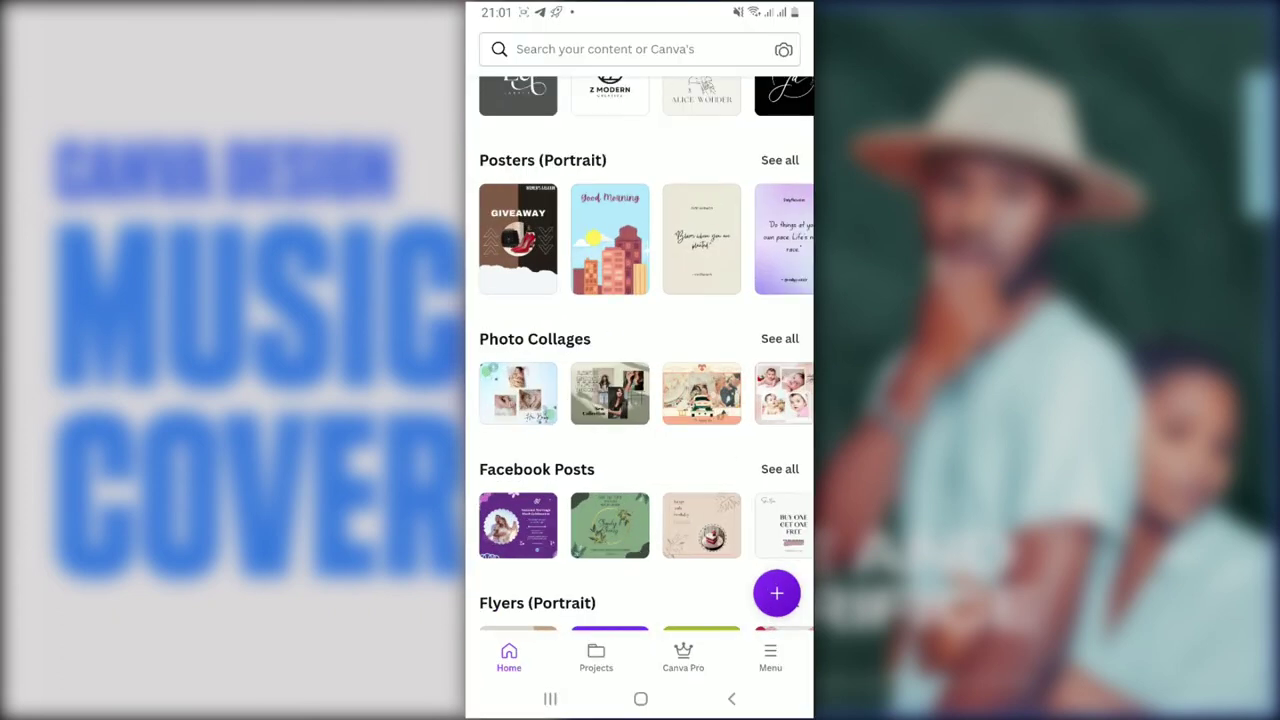
pyautogui.scroll(10, 640, 400)
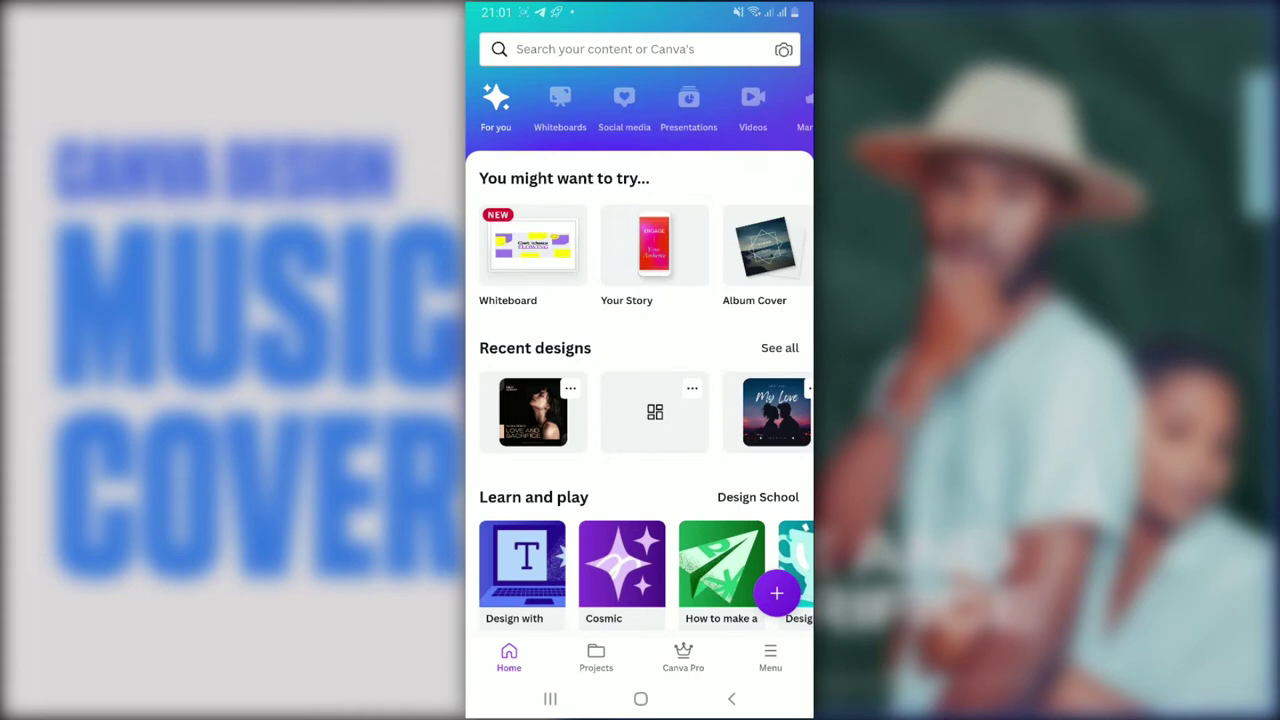
# Step: Bring up the Menu and scroll through its templates, projects, tools and settings list
pyautogui.click(770, 657)
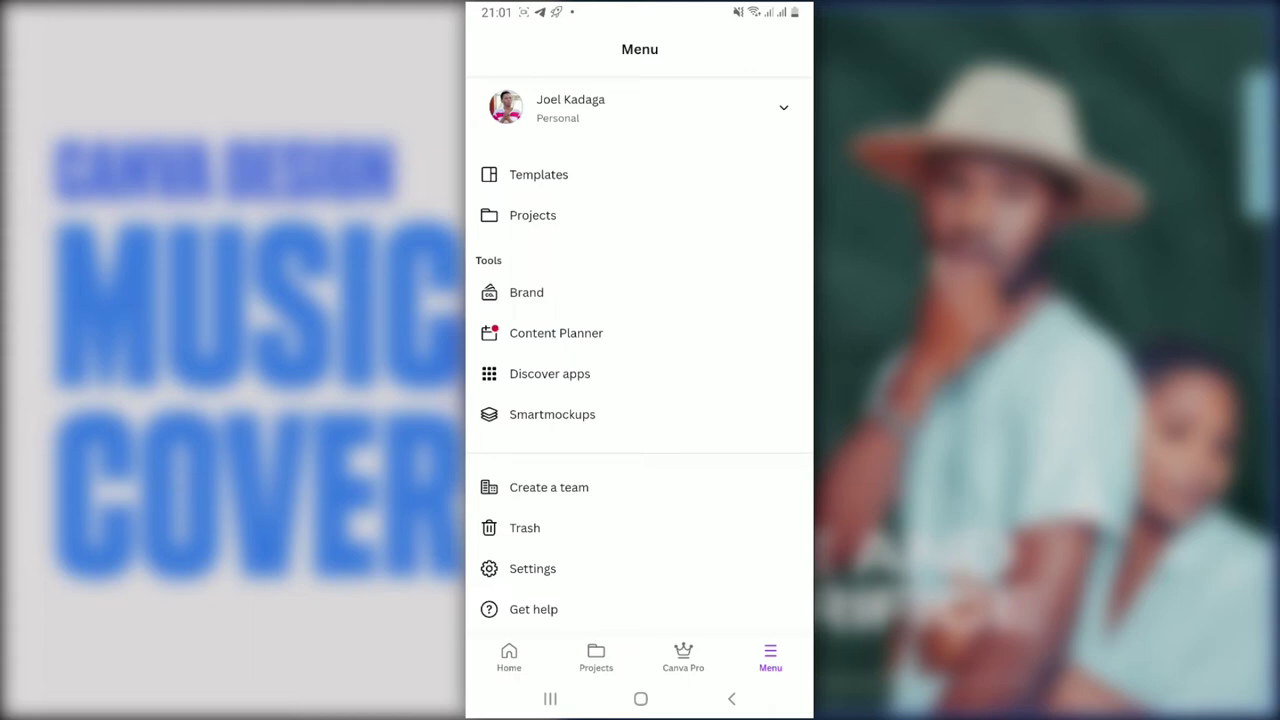
pyautogui.scroll(-3, 640, 400)
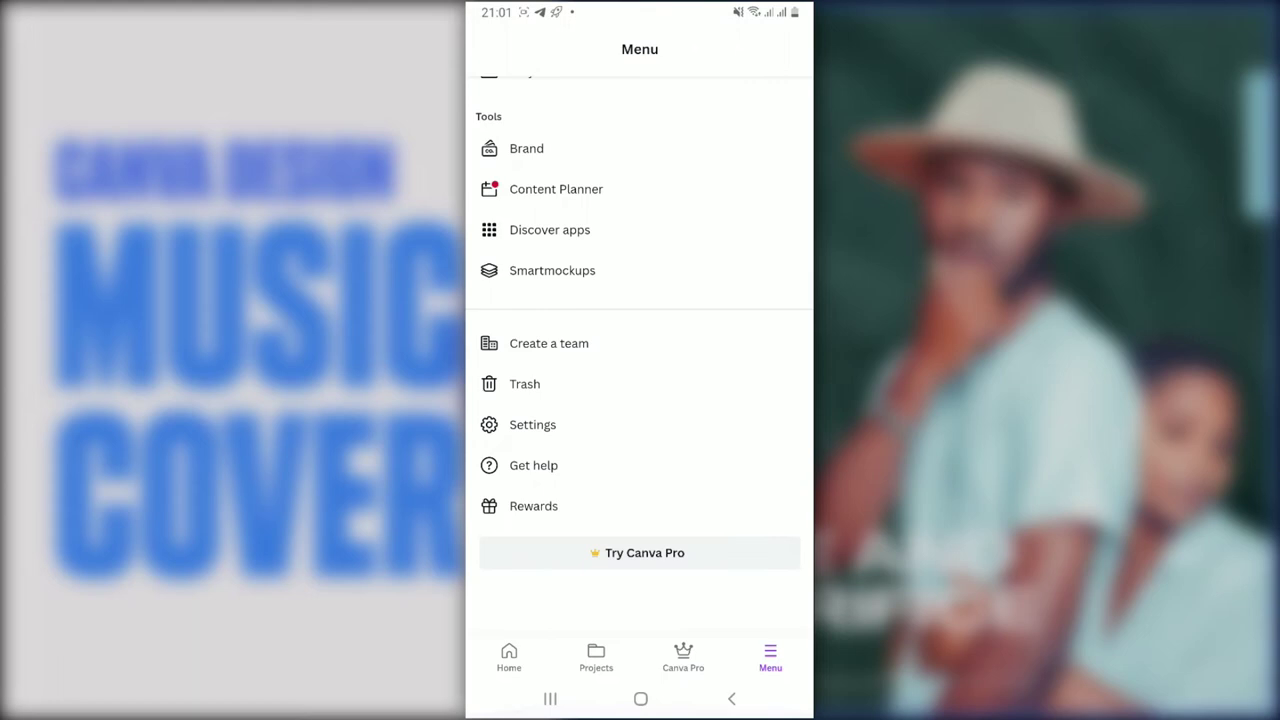
pyautogui.scroll(3, 640, 400)
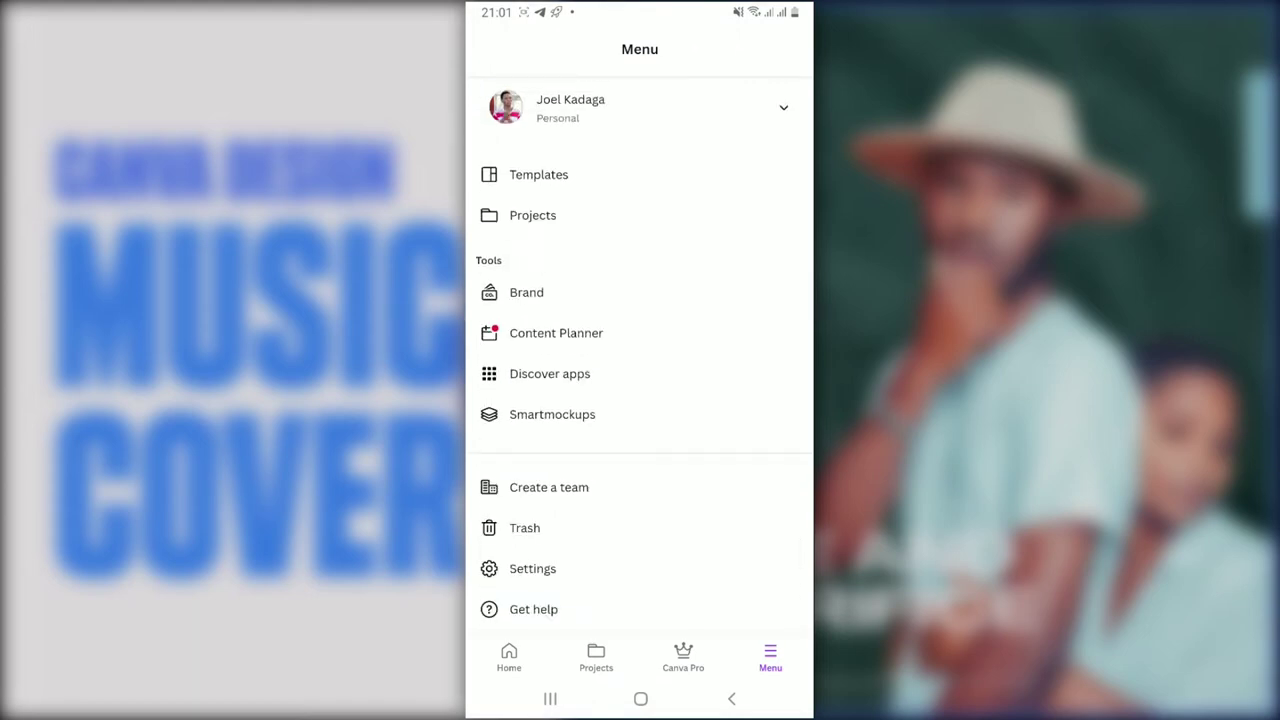
pyautogui.scroll(-3, 640, 400)
pyautogui.scroll(3, 640, 400)
pyautogui.scroll(-3, 640, 400)
pyautogui.scroll(3, 640, 400)
pyautogui.scroll(-3, 640, 400)
pyautogui.scroll(3, 640, 400)
# Step: Show the Canva Pro page with its 14-day free trial offer
pyautogui.click(683, 657)
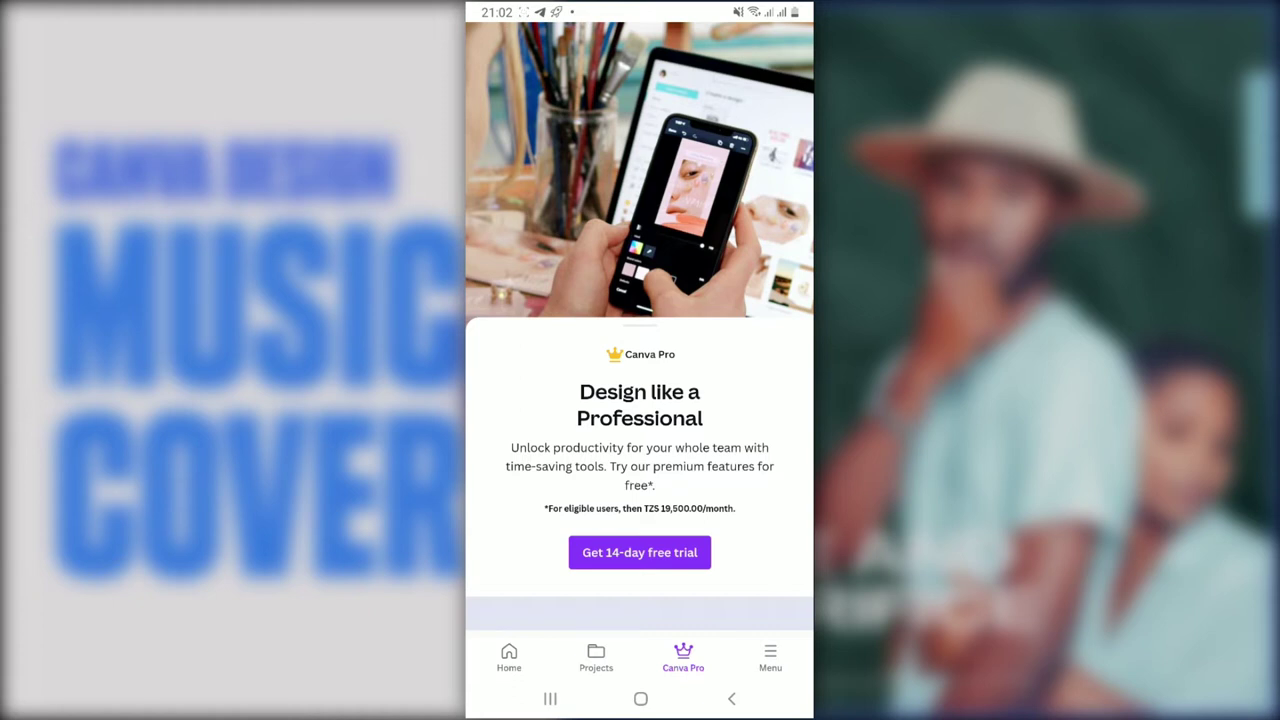
# Step: Look over the Projects page's recent designs and folders, then return to Home
pyautogui.click(596, 658)
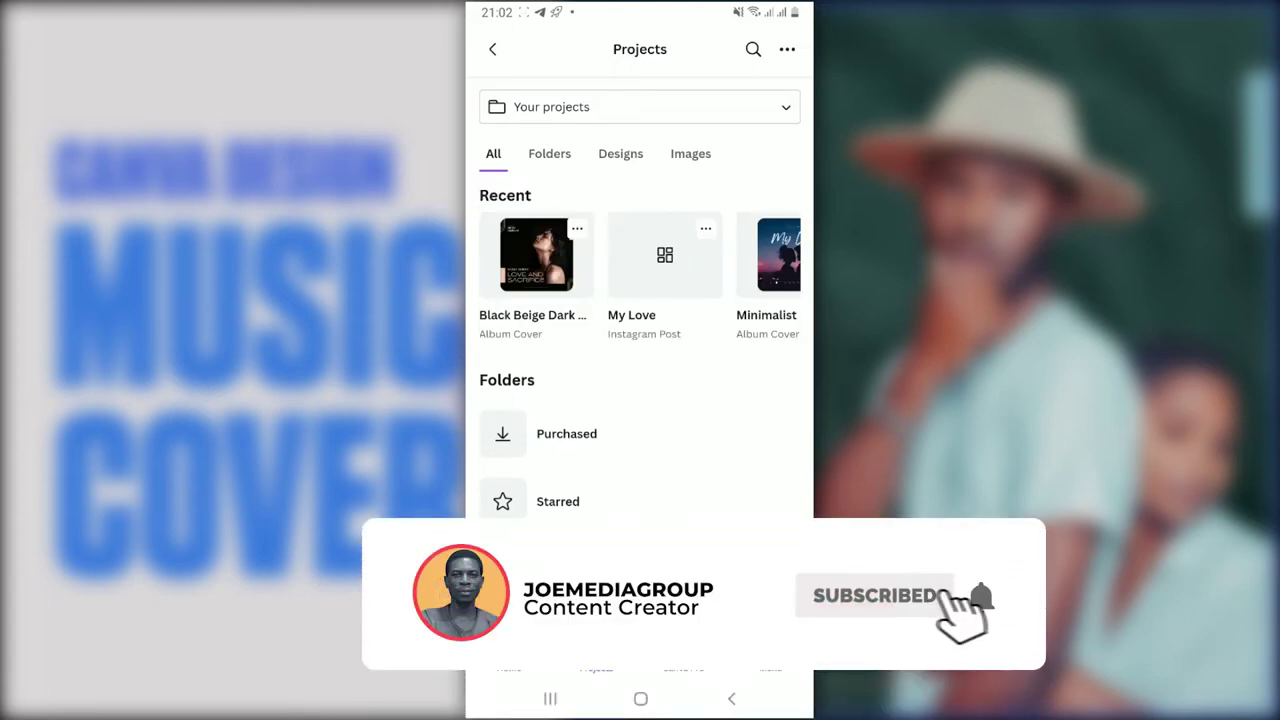
pyautogui.moveTo(760, 260); pyautogui.dragTo(530, 260)
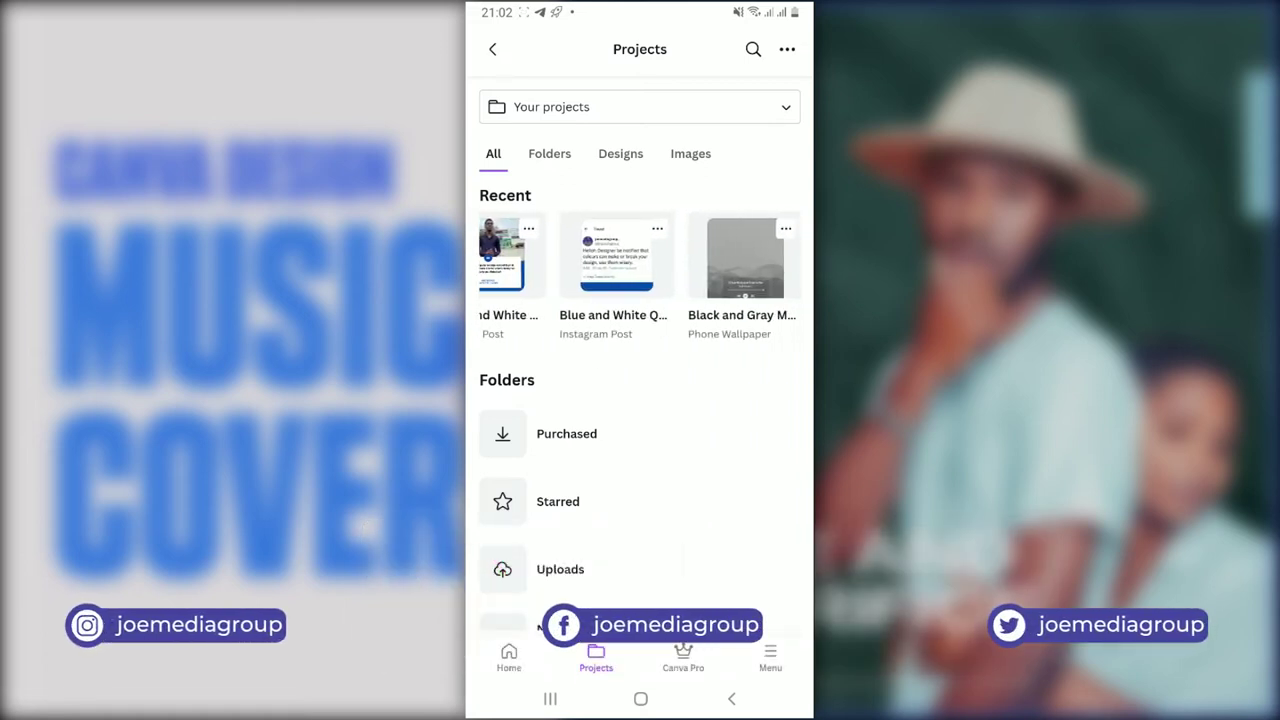
pyautogui.click(509, 658)
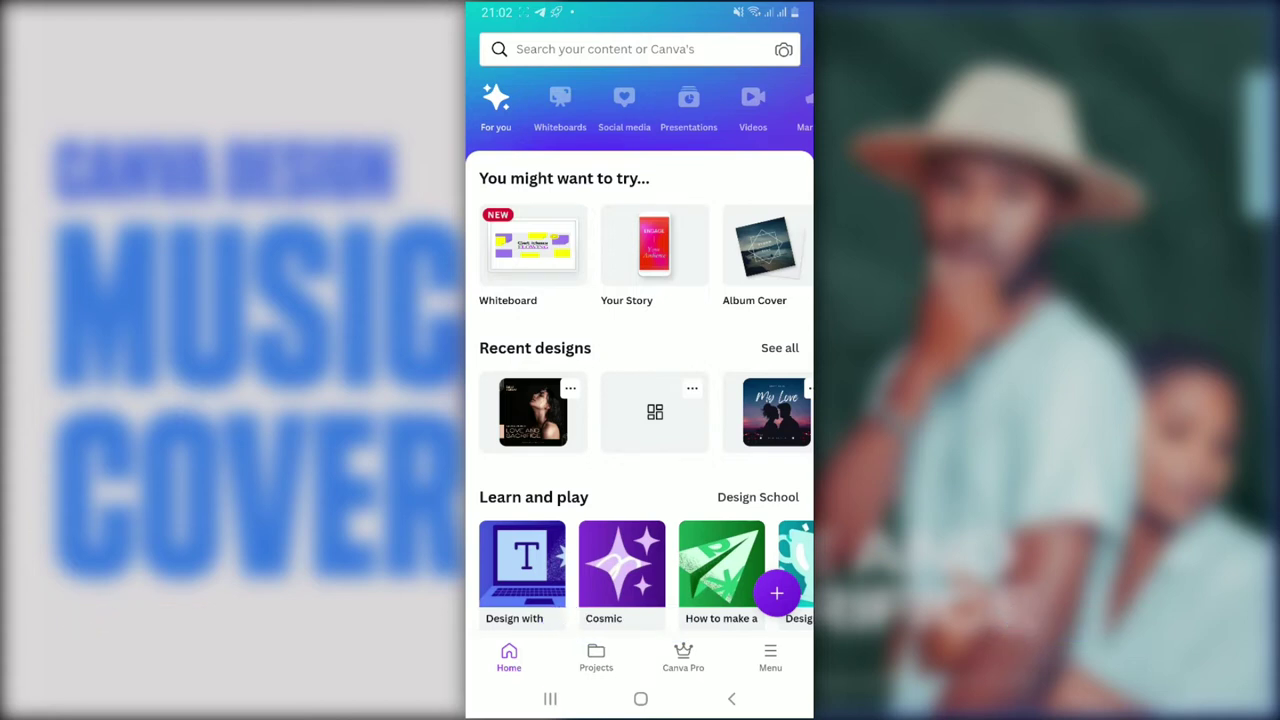
# Step: Narrow the Social media templates to Instagram and scroll through their template rows
pyautogui.click(624, 105)
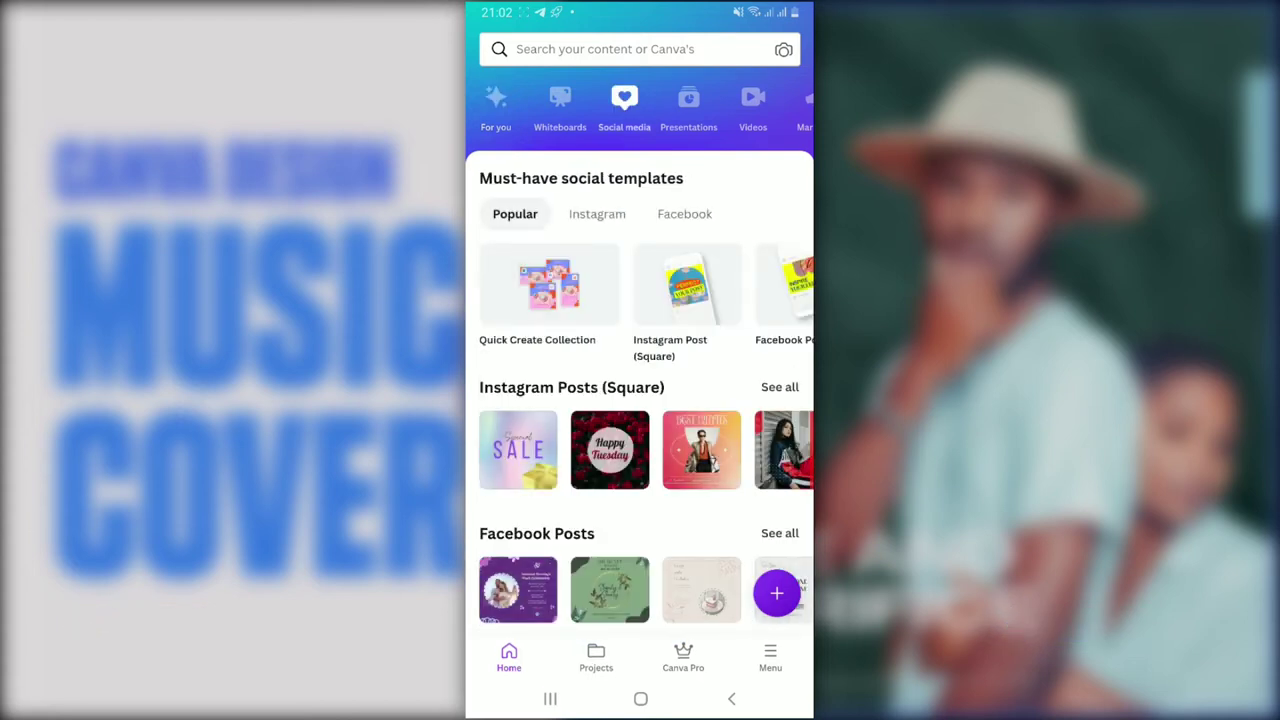
pyautogui.scroll(-5, 640, 400)
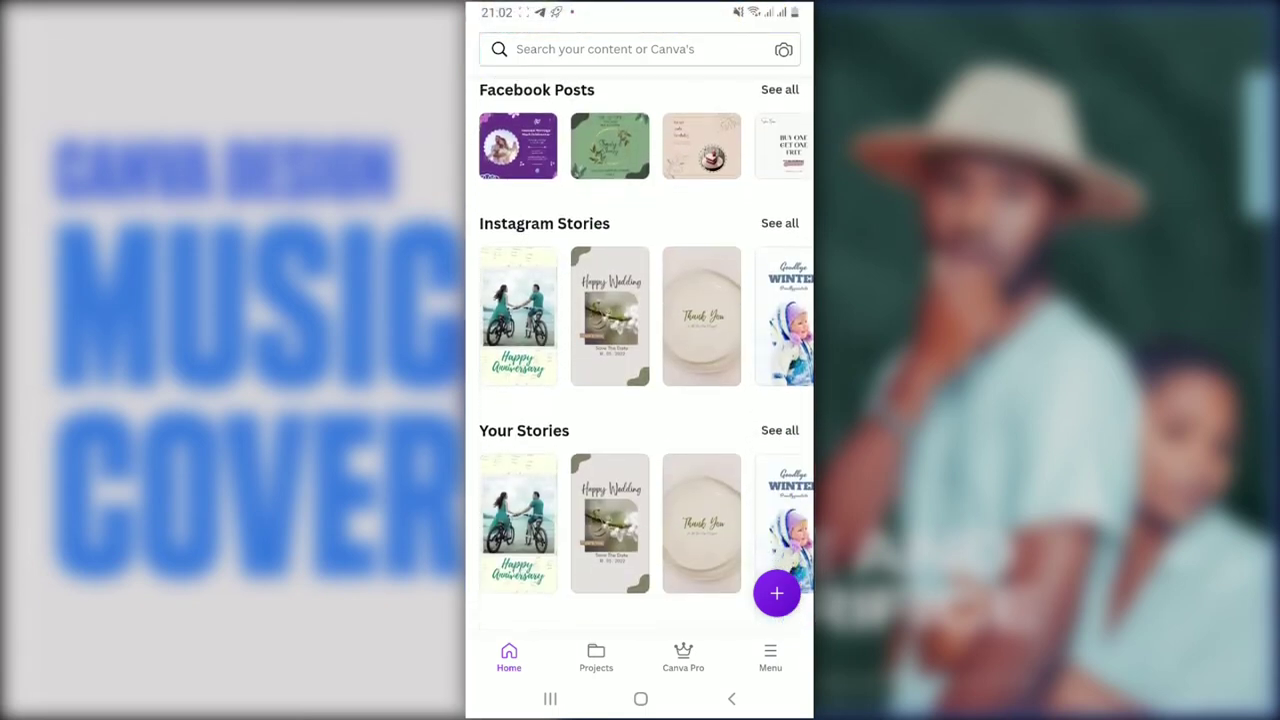
pyautogui.scroll(5, 640, 400)
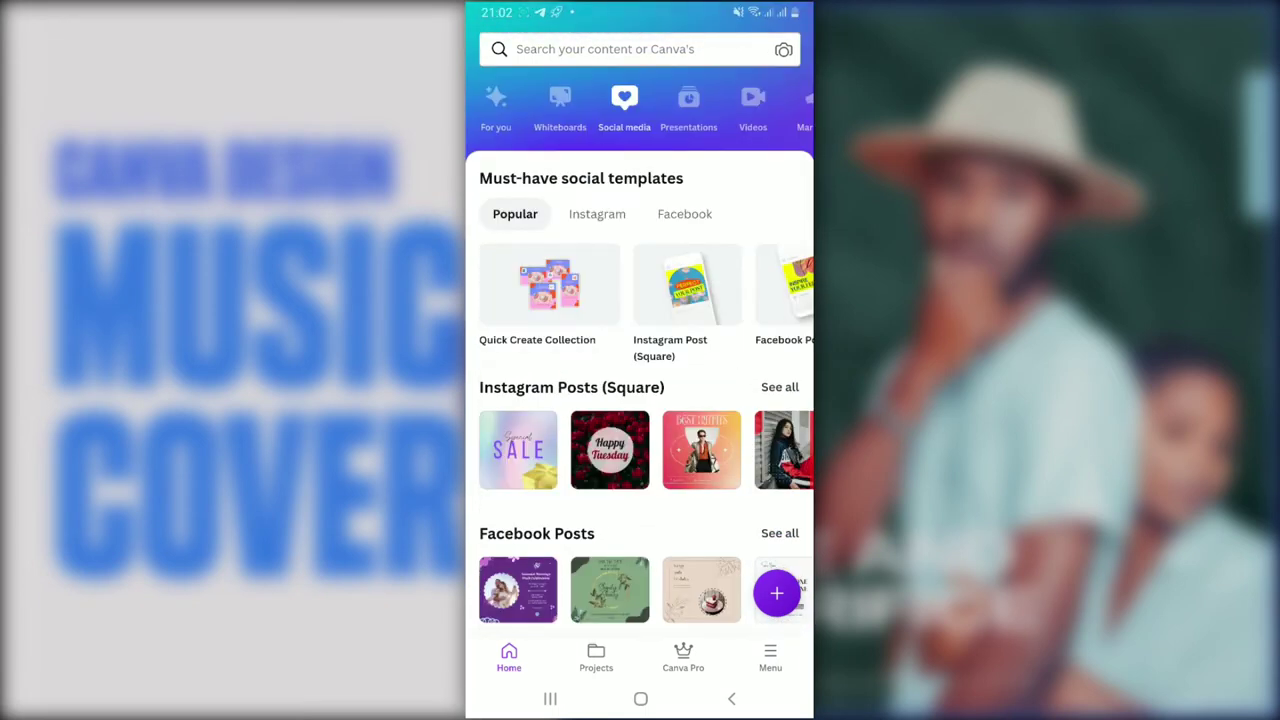
pyautogui.click(597, 214)
pyautogui.scroll(-2, 640, 400)
pyautogui.scroll(2, 640, 400)
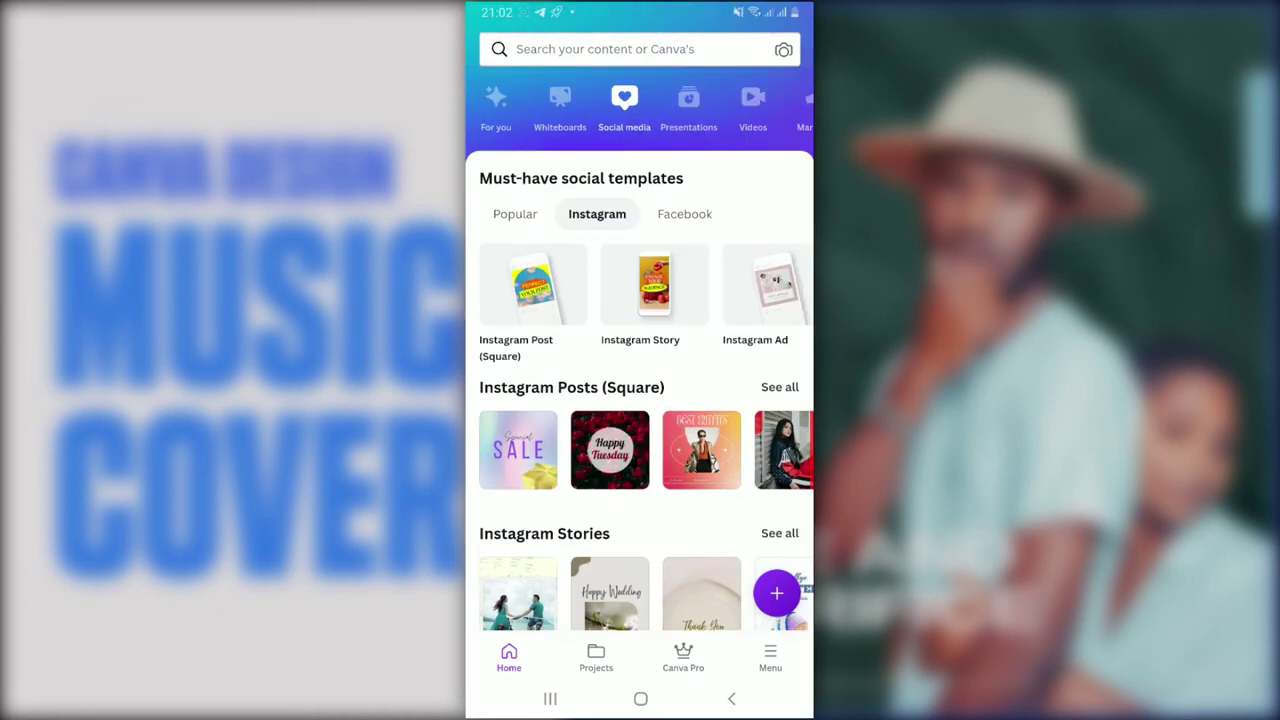
pyautogui.scroll(-3, 640, 400)
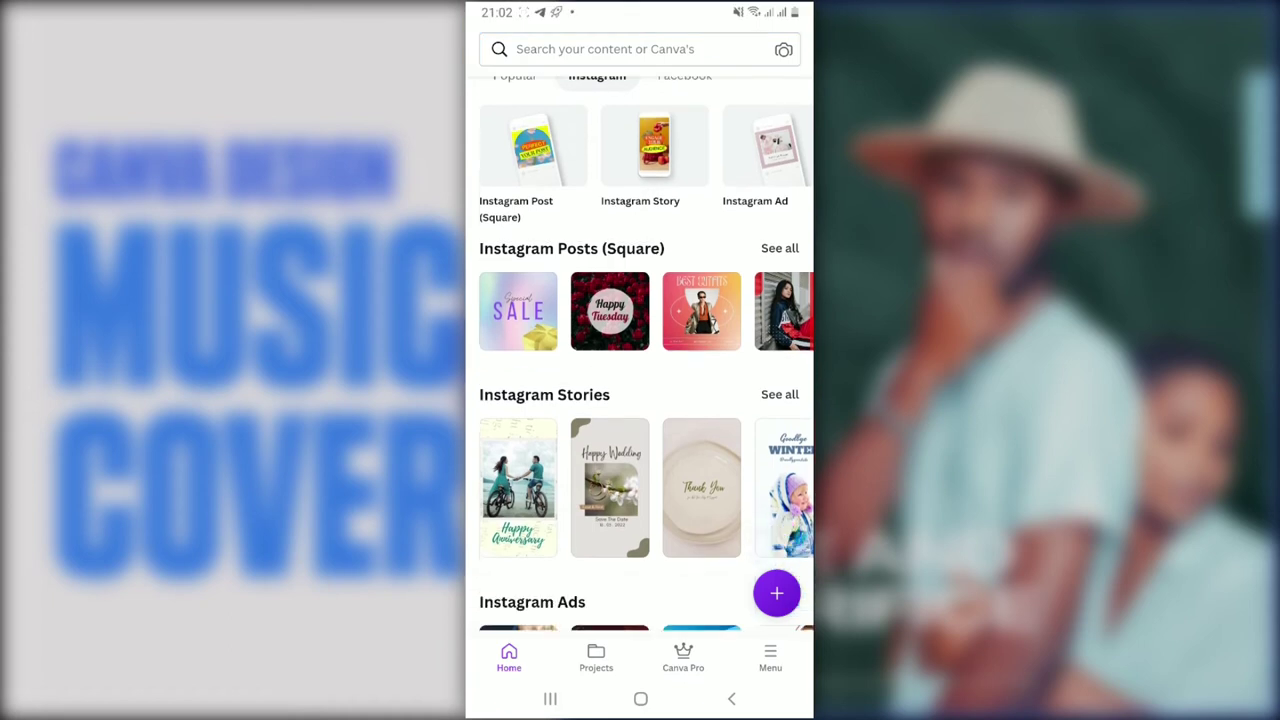
pyautogui.hscroll(3, 640, 311)
pyautogui.hscroll(3, 640, 311)
pyautogui.hscroll(3, 640, 311)
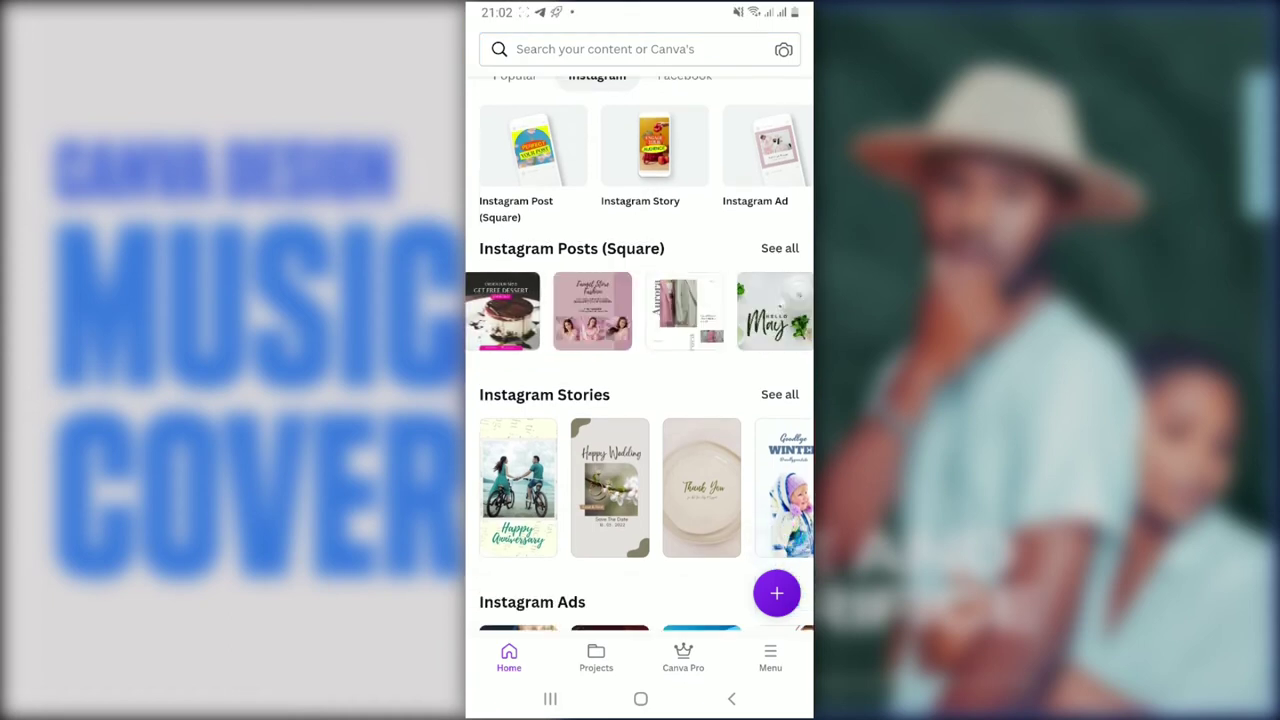
pyautogui.hscroll(3, 640, 311)
pyautogui.scroll(-1, 640, 400)
pyautogui.scroll(-9, 640, 400)
pyautogui.scroll(-3, 640, 400)
pyautogui.scroll(1, 640, 400)
pyautogui.scroll(4, 640, 400)
pyautogui.hscroll(2, 640, 300)
pyautogui.hscroll(2, 640, 300)
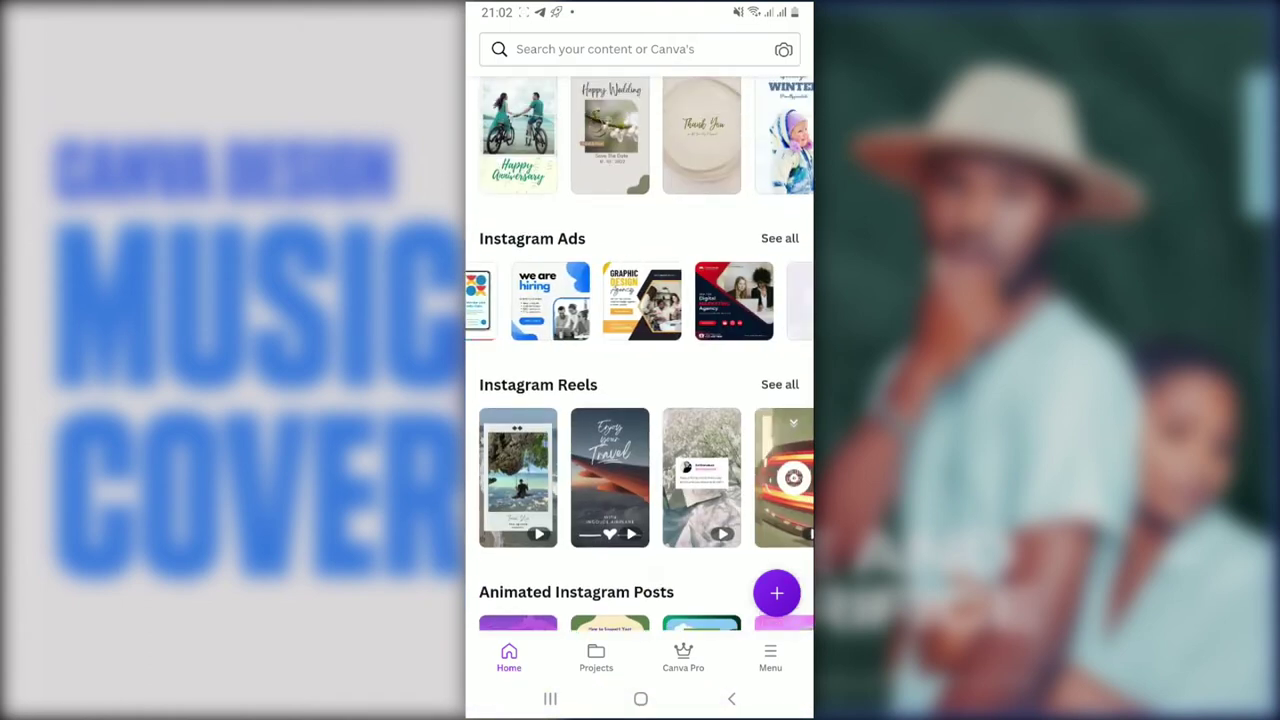
pyautogui.hscroll(2, 640, 300)
pyautogui.hscroll(3, 640, 300)
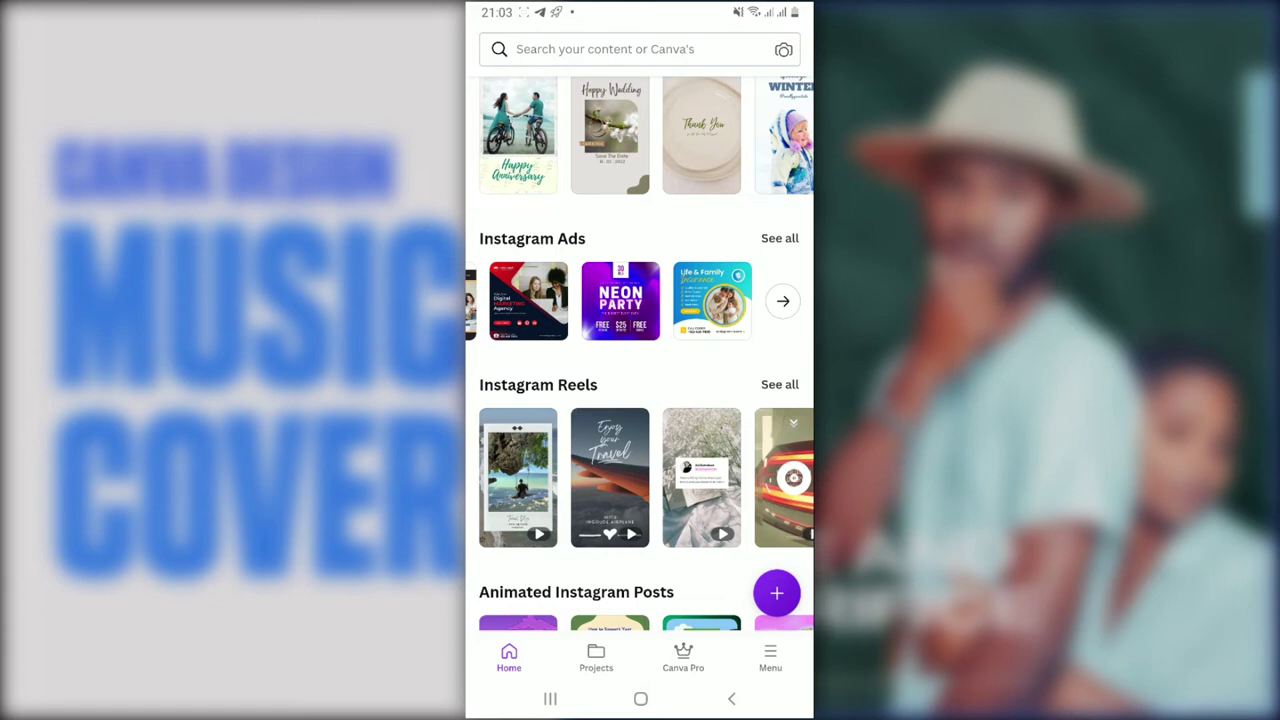
pyautogui.scroll(-3, 640, 400)
pyautogui.scroll(10, 640, 400)
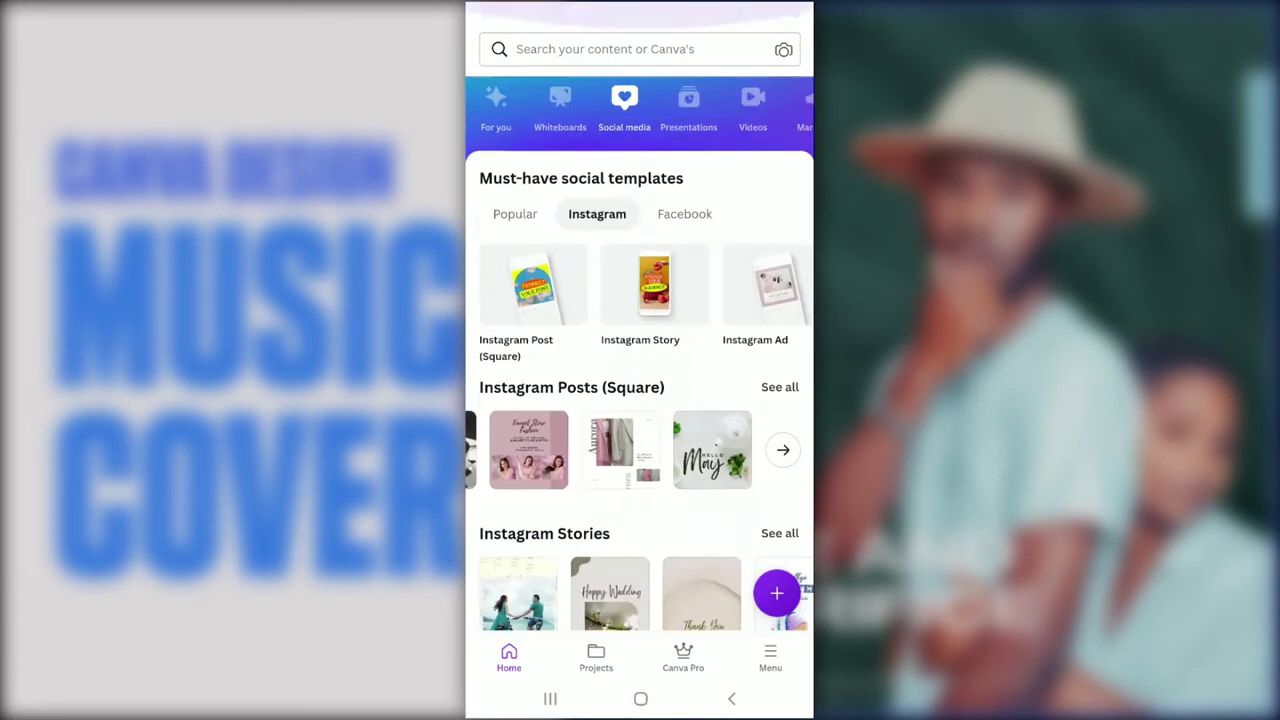
# Step: Show the Presentations category with Presentation (16:9), Talking and Mobile-First templates
pyautogui.click(688, 105)
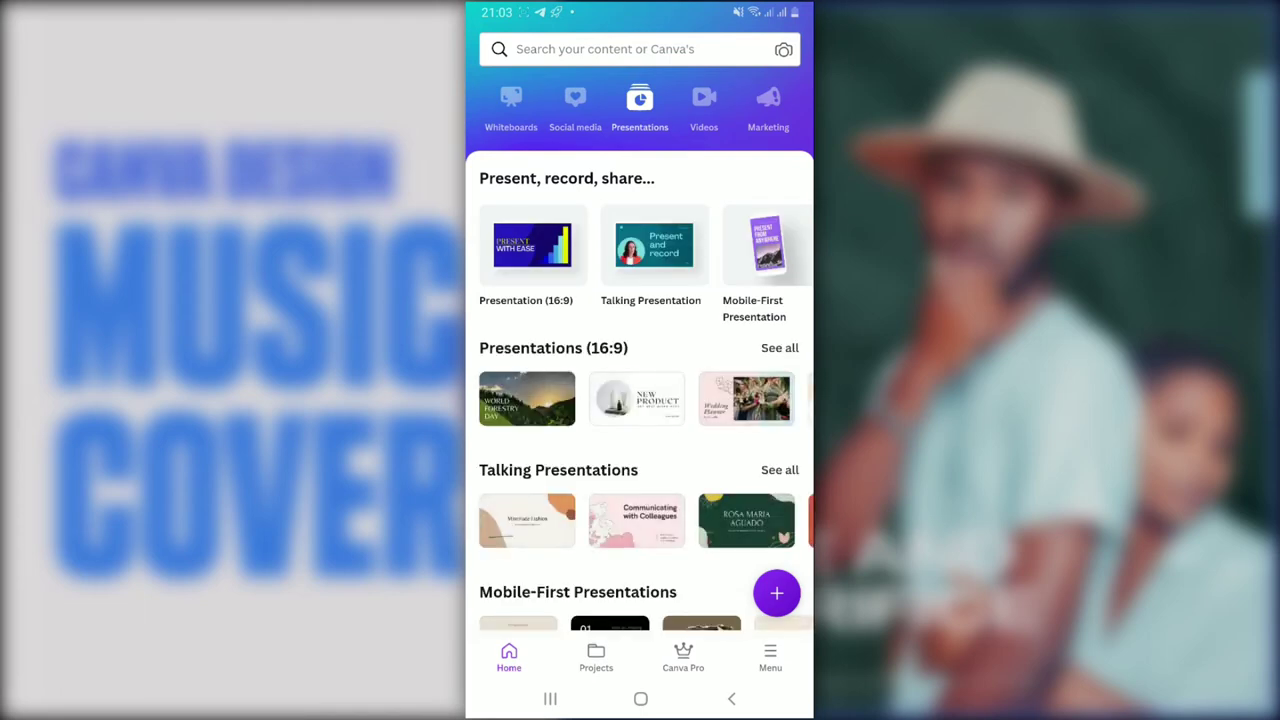
pyautogui.scroll(-5, 640, 400)
pyautogui.scroll(5, 640, 400)
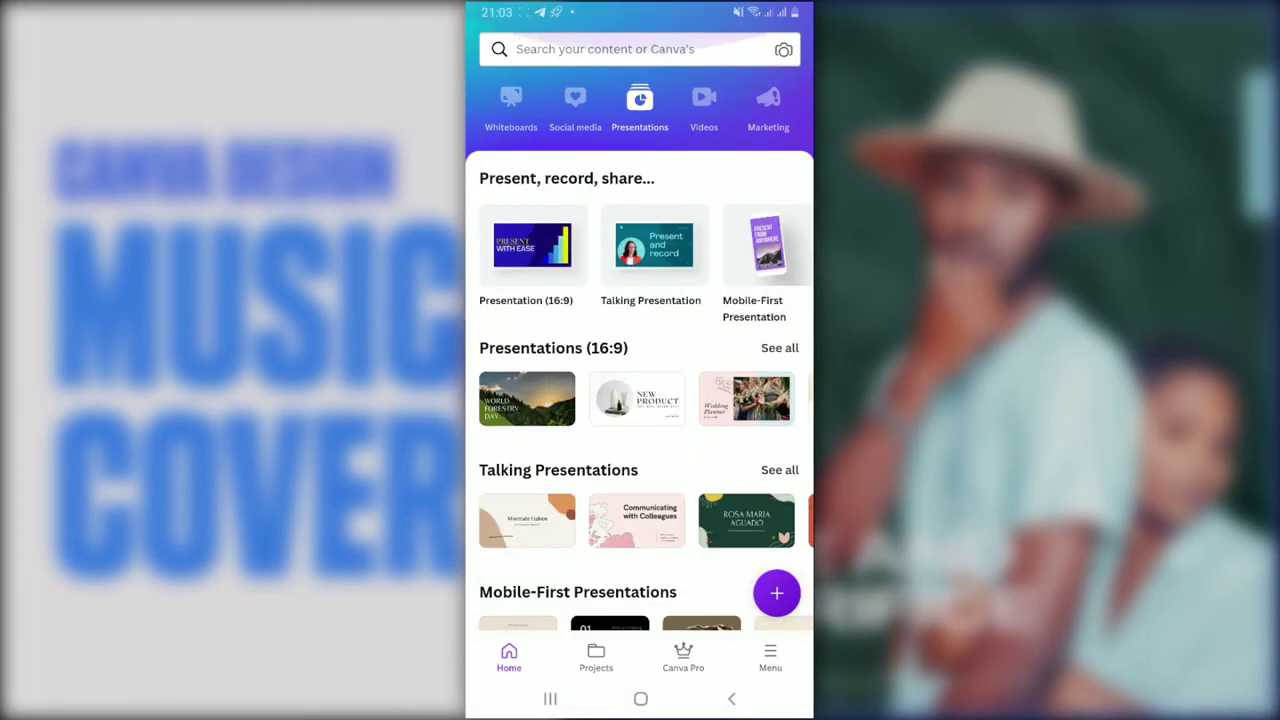
# Step: Browse the video template category, scrolling across and down its rows
pyautogui.click(704, 105)
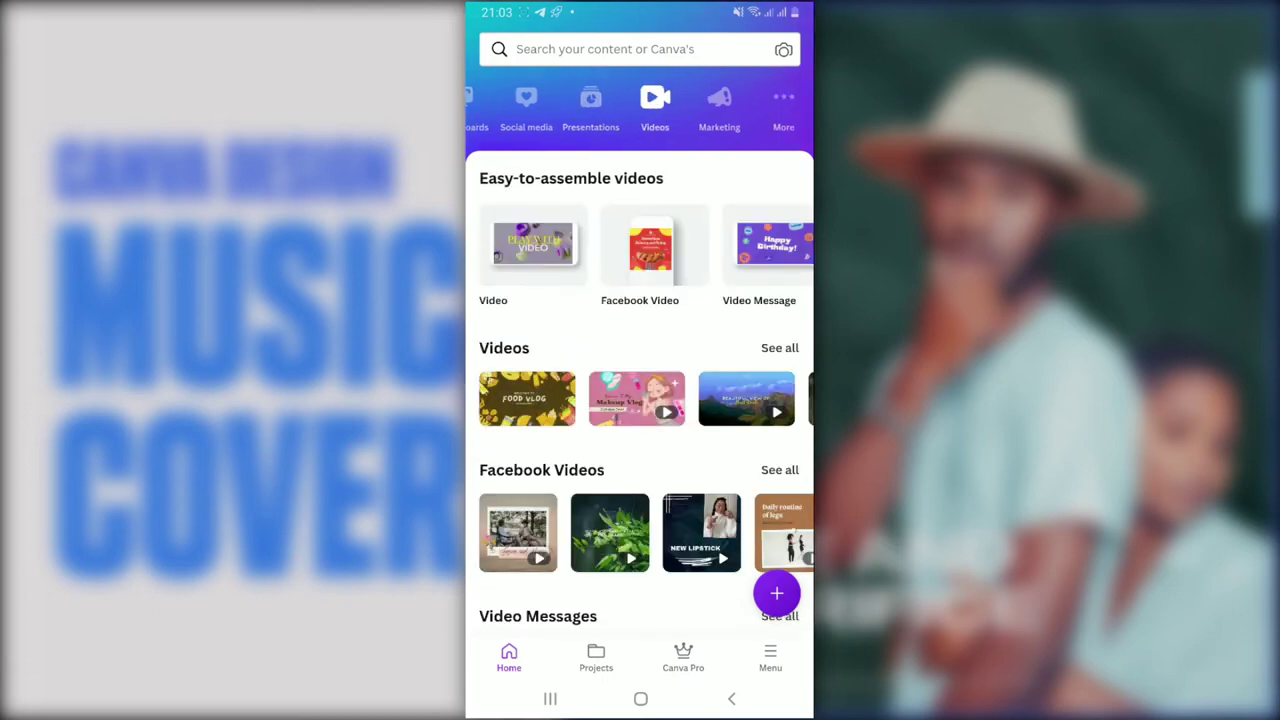
pyautogui.hscroll(2, 640, 255)
pyautogui.hscroll(2, 640, 255)
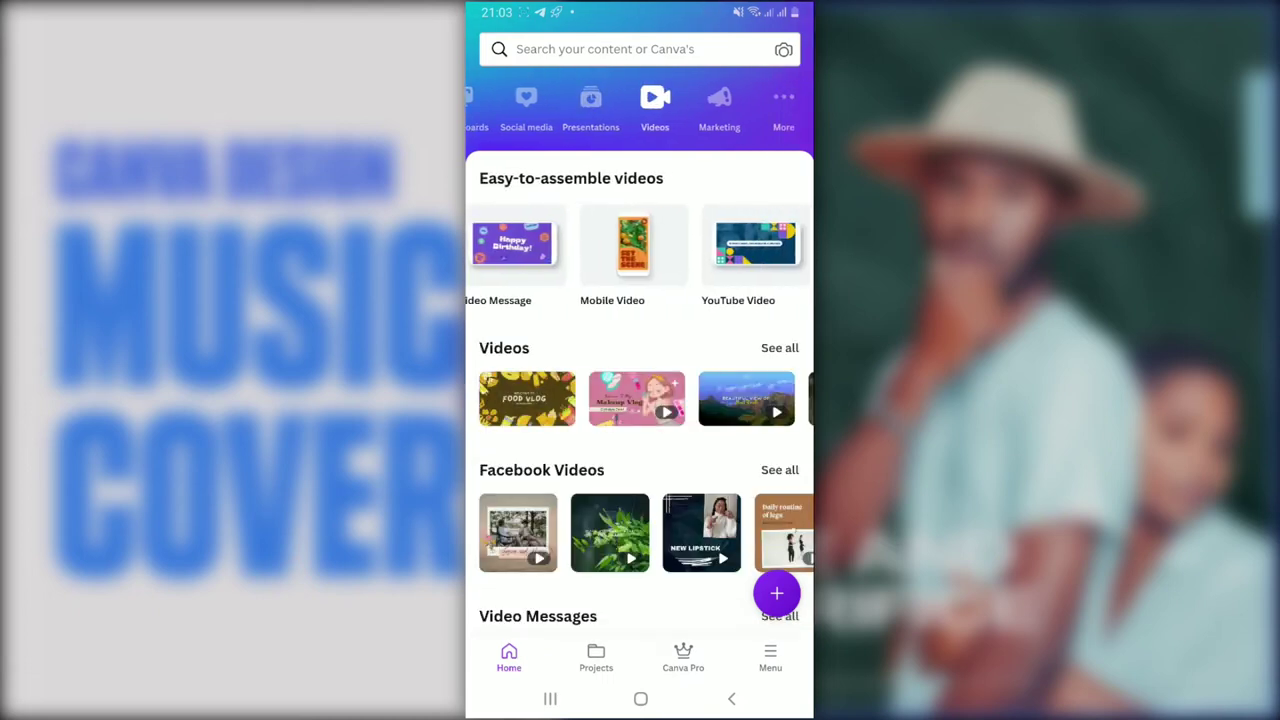
pyautogui.hscroll(3, 640, 255)
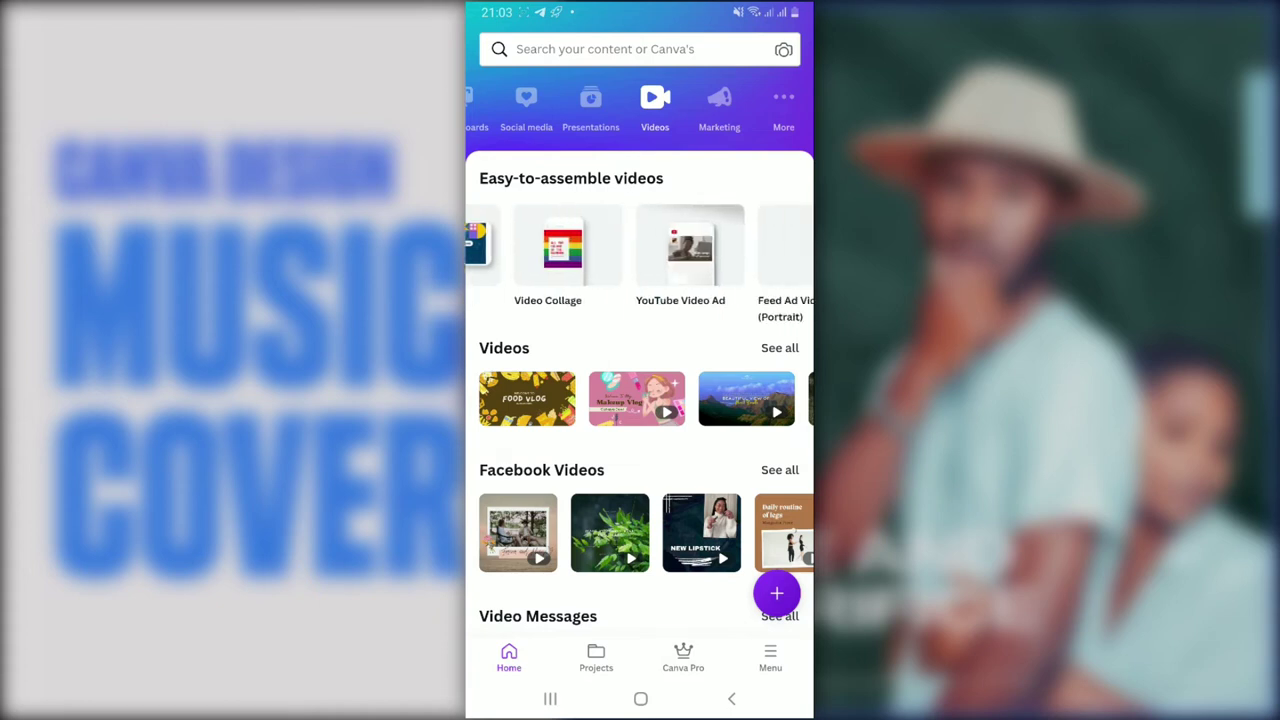
pyautogui.hscroll(2, 640, 255)
pyautogui.hscroll(2, 640, 255)
pyautogui.hscroll(2, 640, 255)
pyautogui.hscroll(2, 640, 255)
pyautogui.scroll(-10, 640, 350)
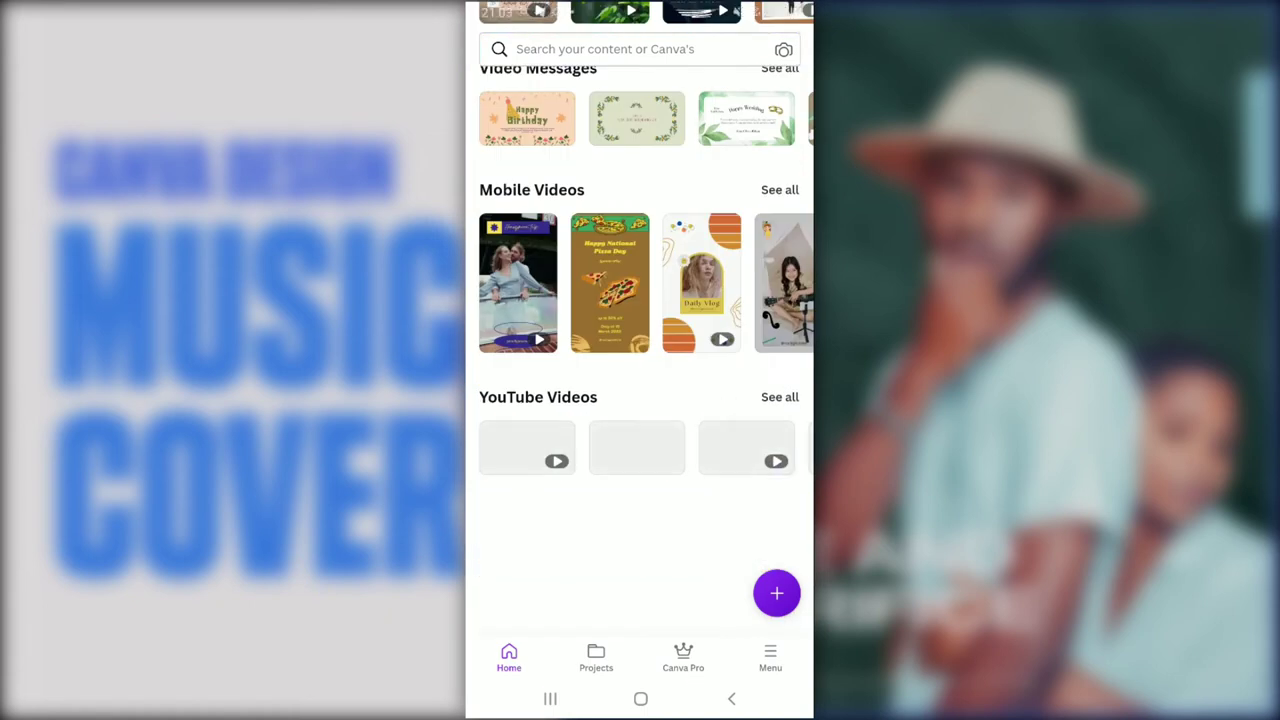
pyautogui.scroll(-1, 640, 350)
pyautogui.scroll(-5, 640, 350)
pyautogui.scroll(-1, 640, 350)
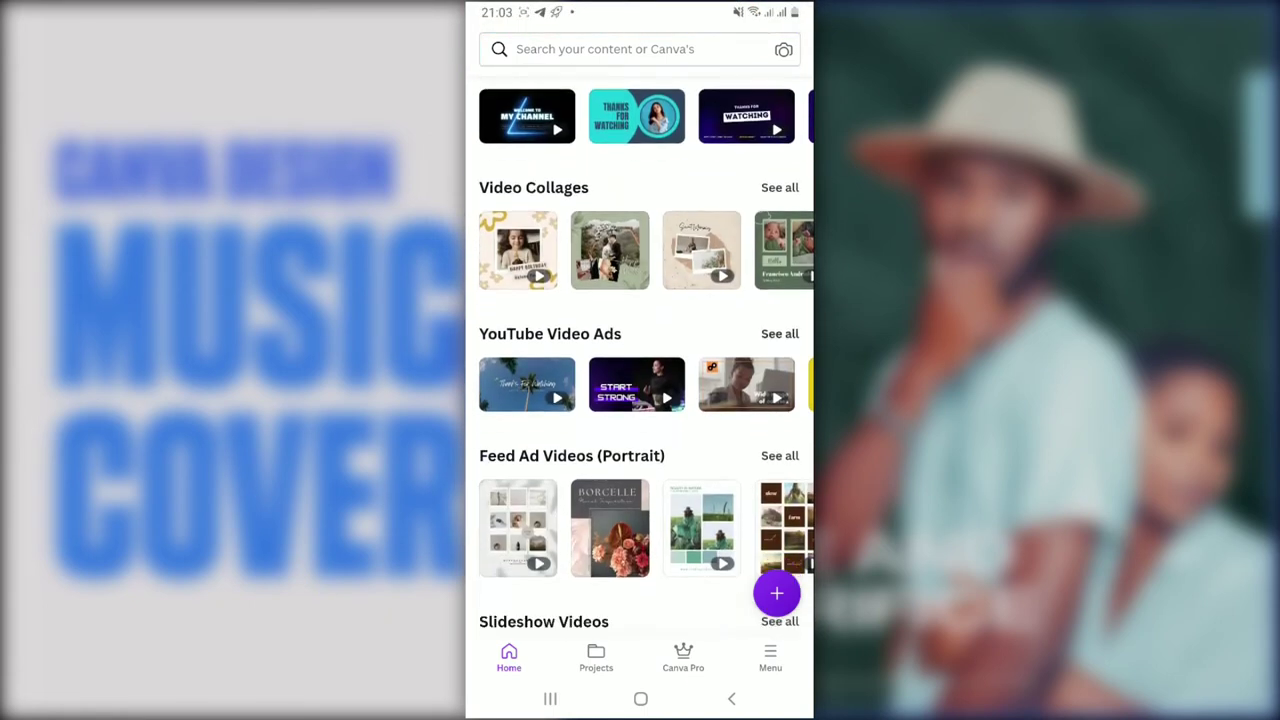
pyautogui.scroll(3, 640, 350)
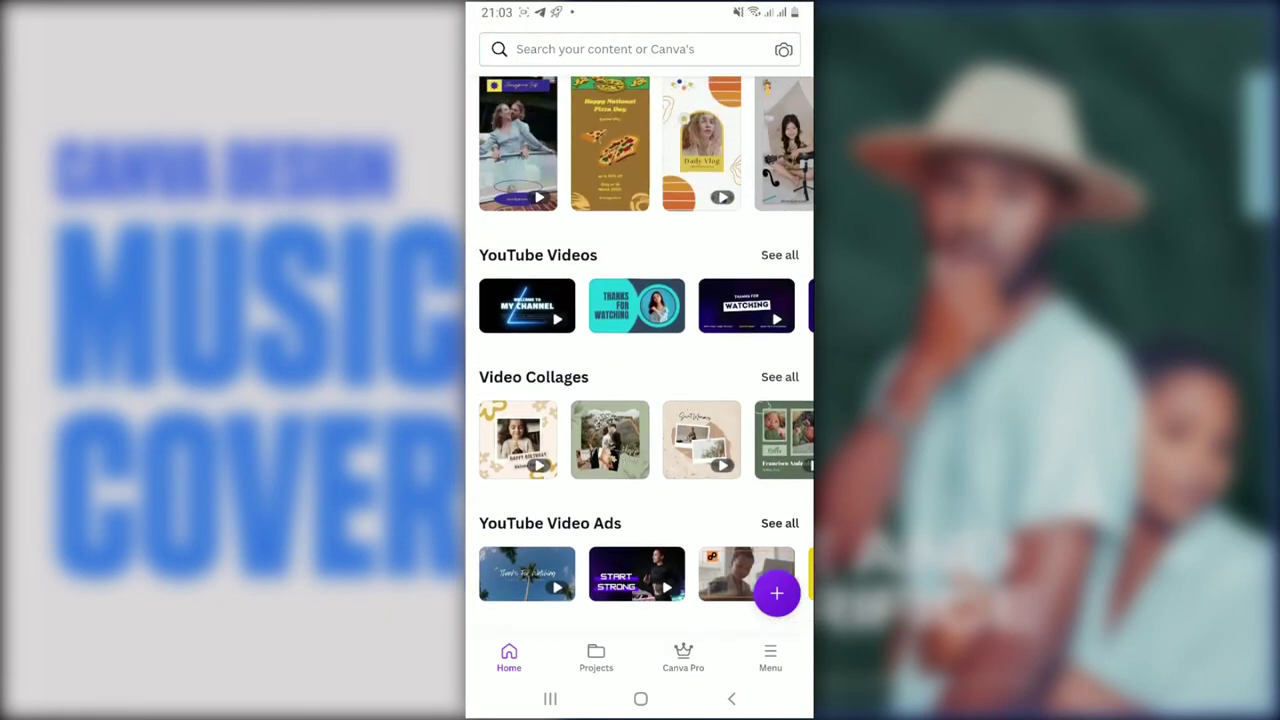
pyautogui.scroll(5, 640, 350)
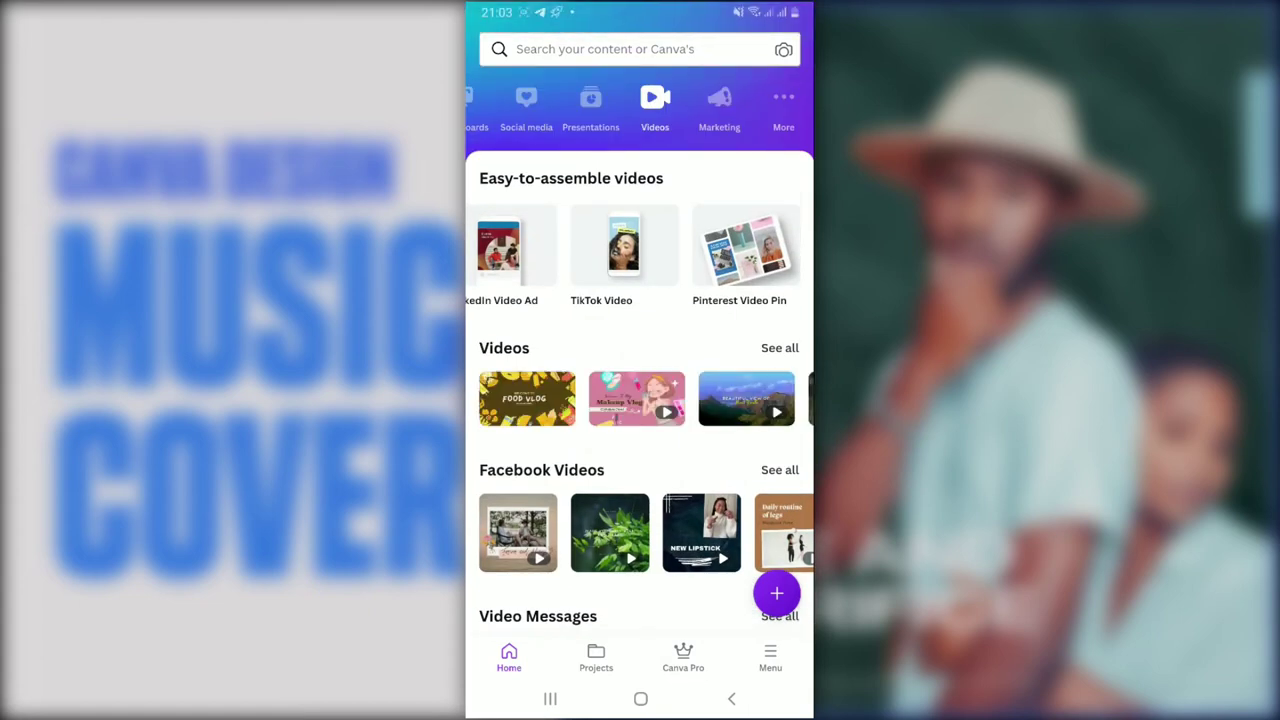
# Step: Show Marketing templates and scroll the Poster (Portrait), Logo and Flyer (Portrait) rows
pyautogui.click(719, 105)
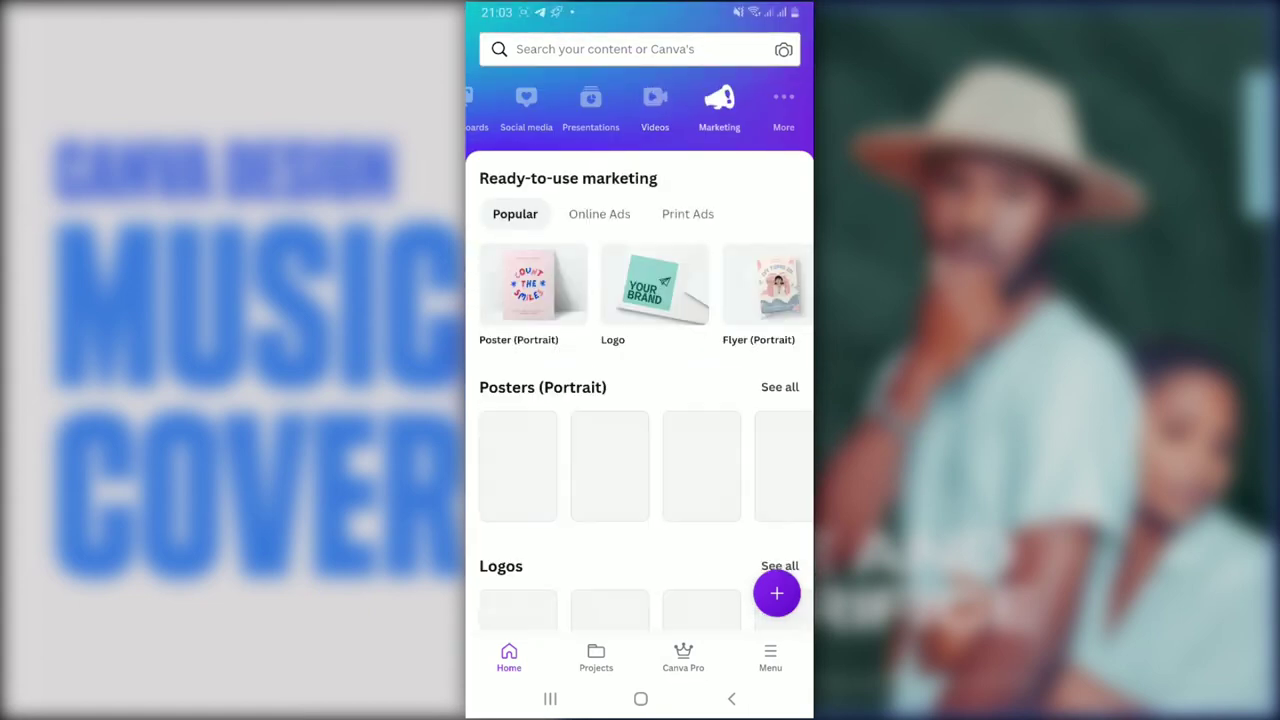
pyautogui.scroll(-4, 640, 350)
pyautogui.scroll(2, 640, 350)
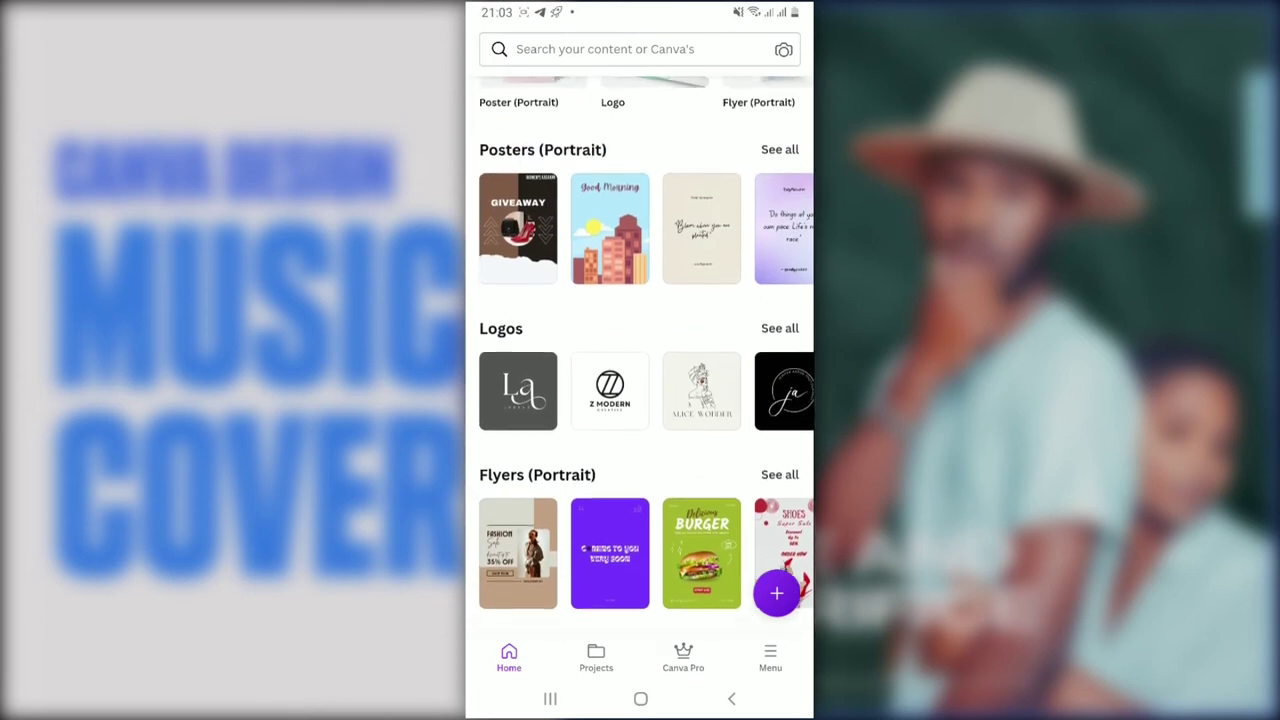
pyautogui.scroll(-1, 640, 350)
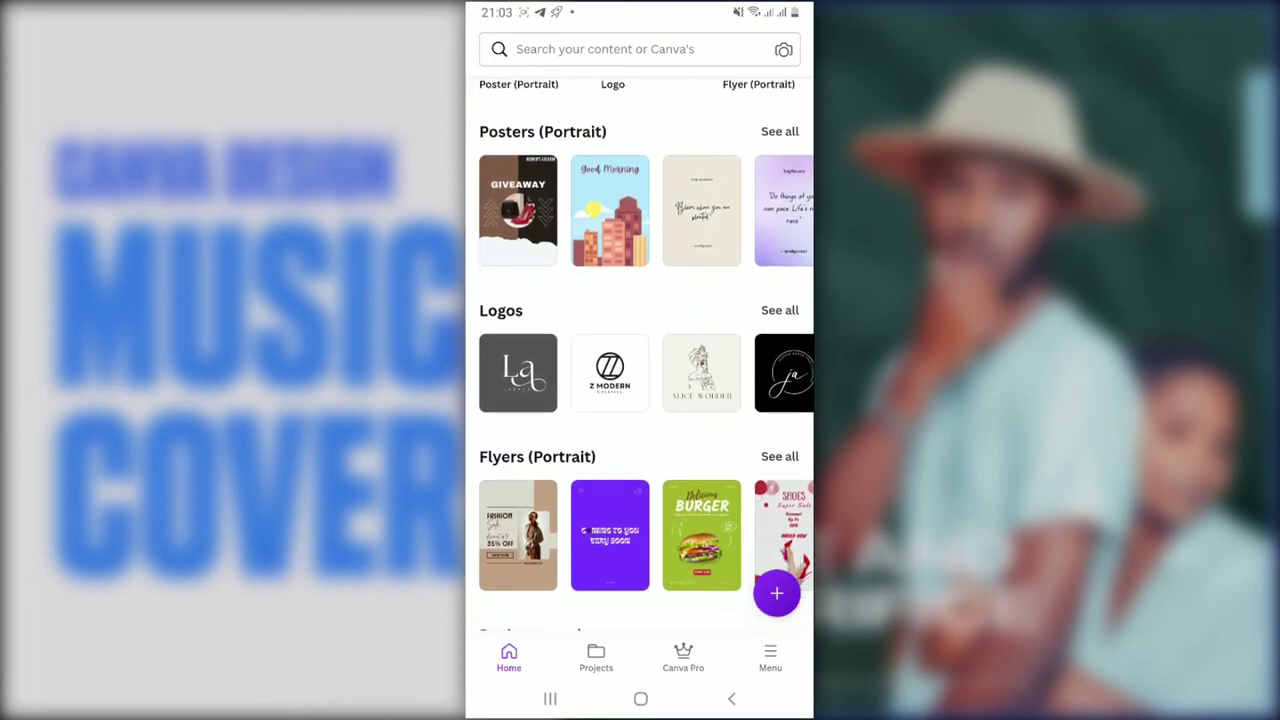
pyautogui.scroll(-3, 640, 350)
pyautogui.scroll(-2, 640, 350)
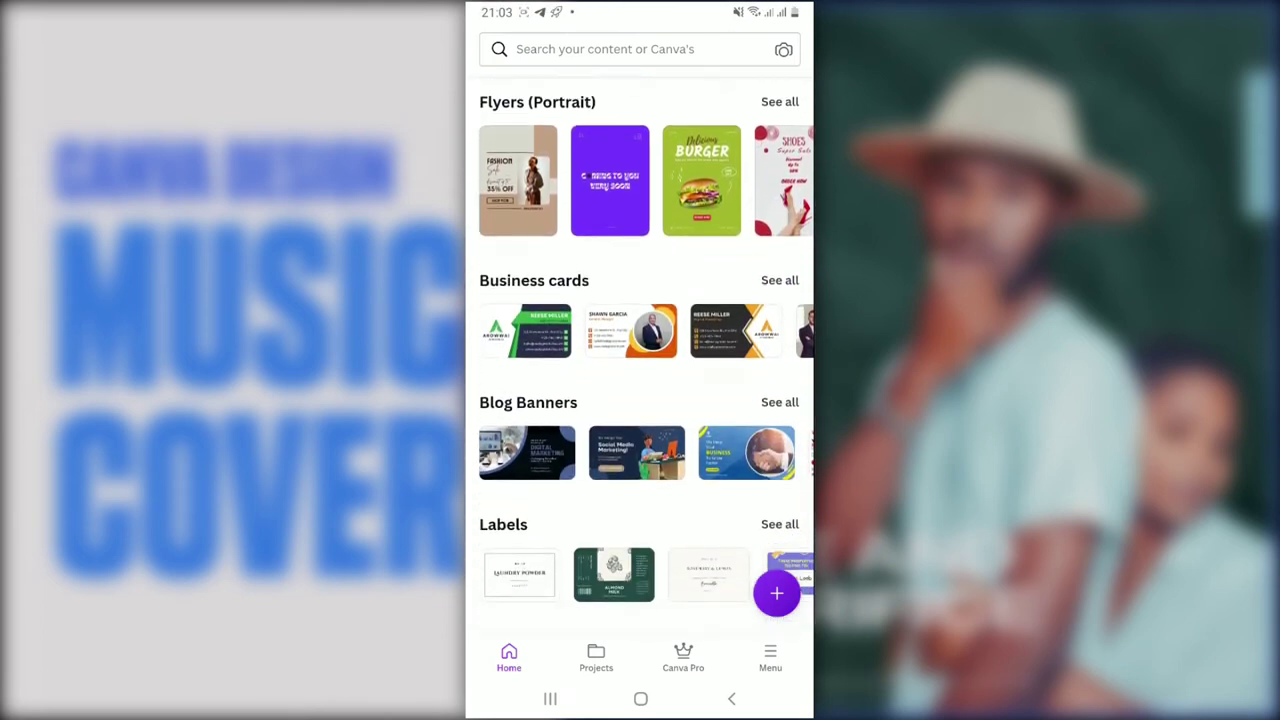
pyautogui.scroll(-3, 640, 350)
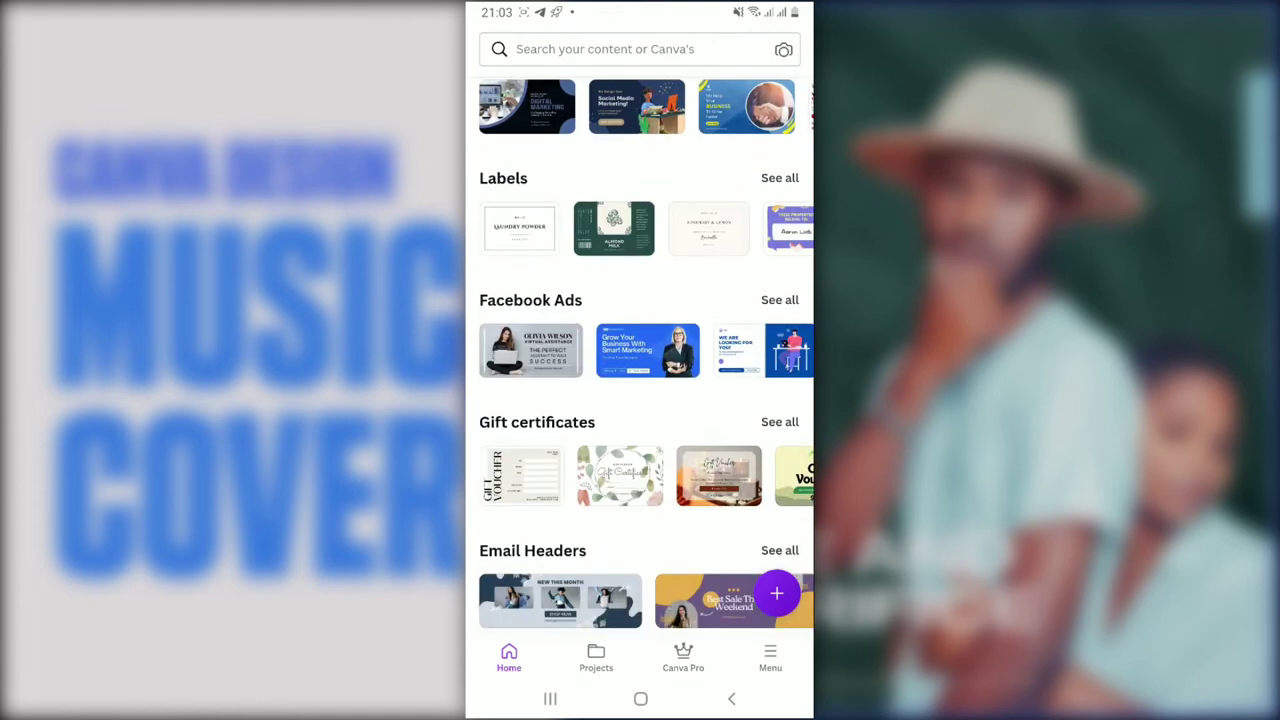
pyautogui.scroll(-1, 640, 350)
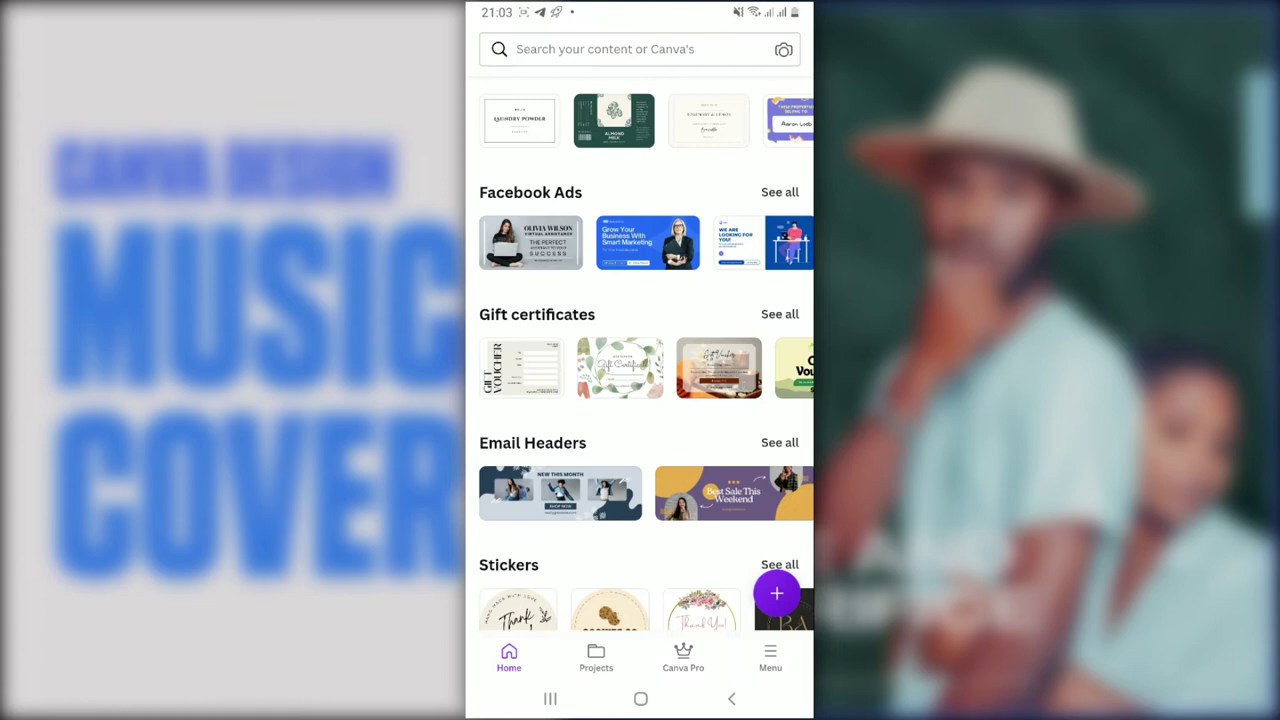
pyautogui.scroll(-2, 640, 350)
pyautogui.scroll(-3, 640, 350)
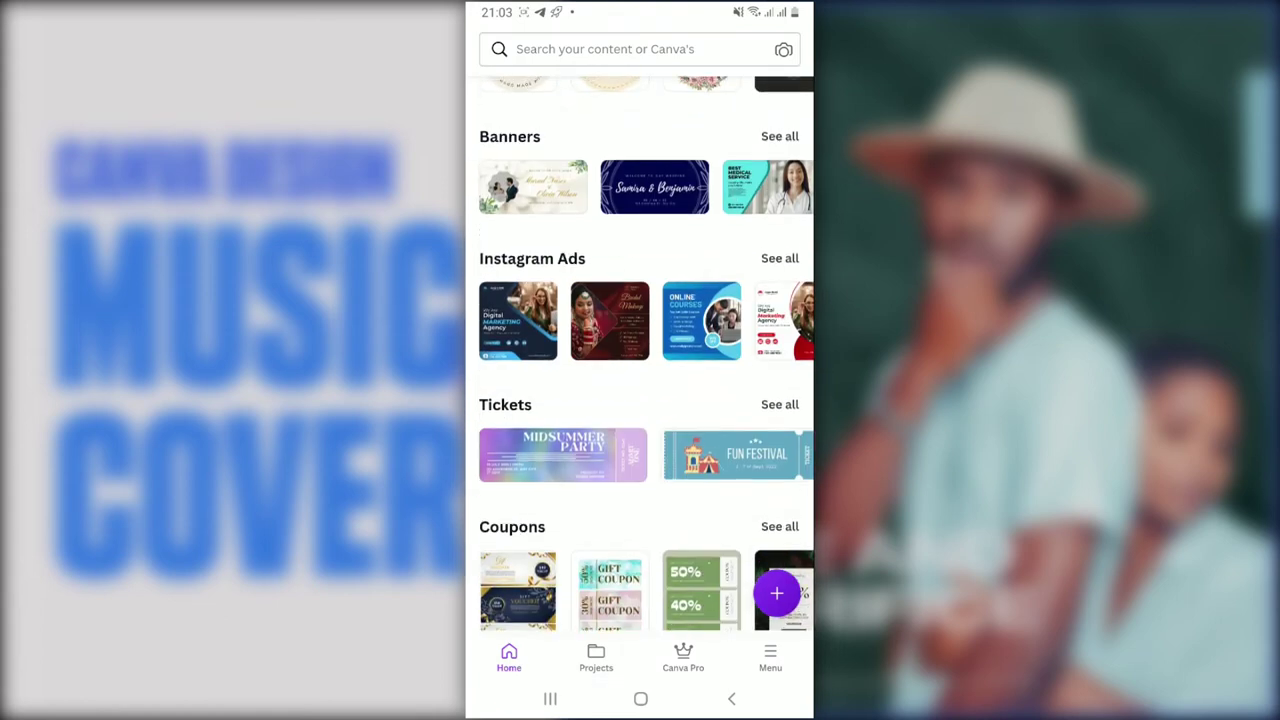
pyautogui.scroll(15, 640, 350)
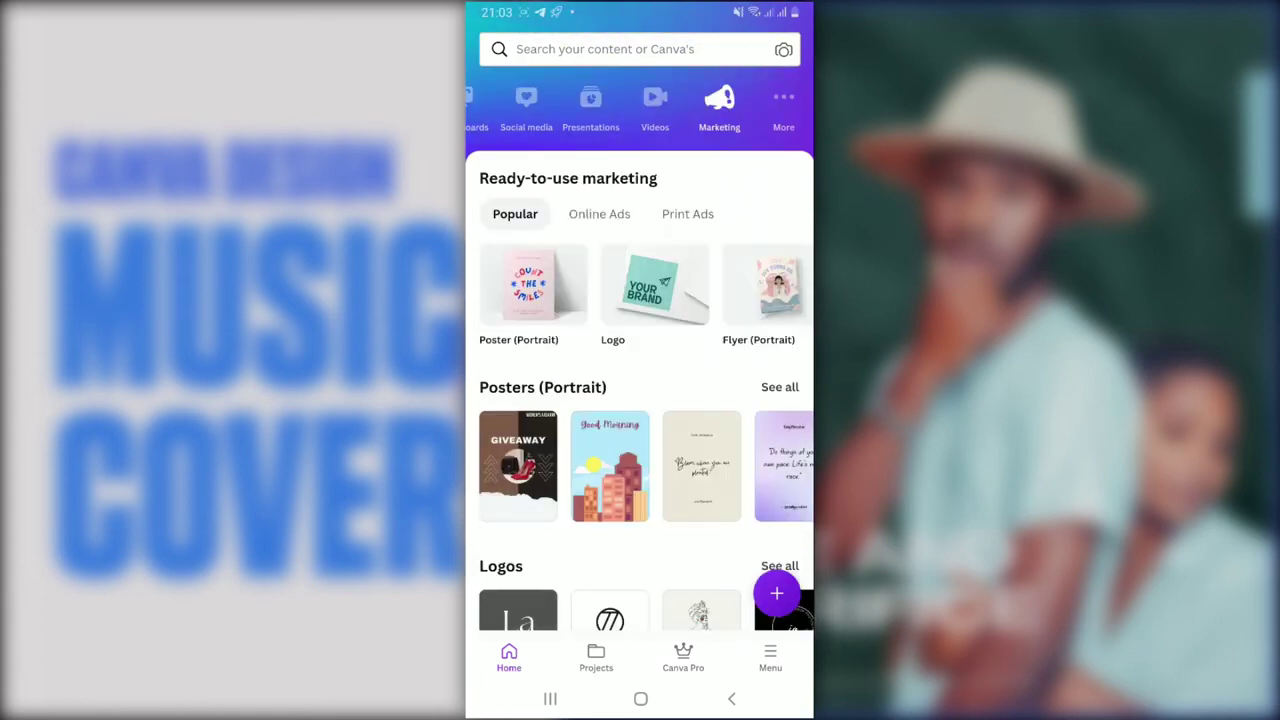
pyautogui.hscroll(-2, 640, 105)
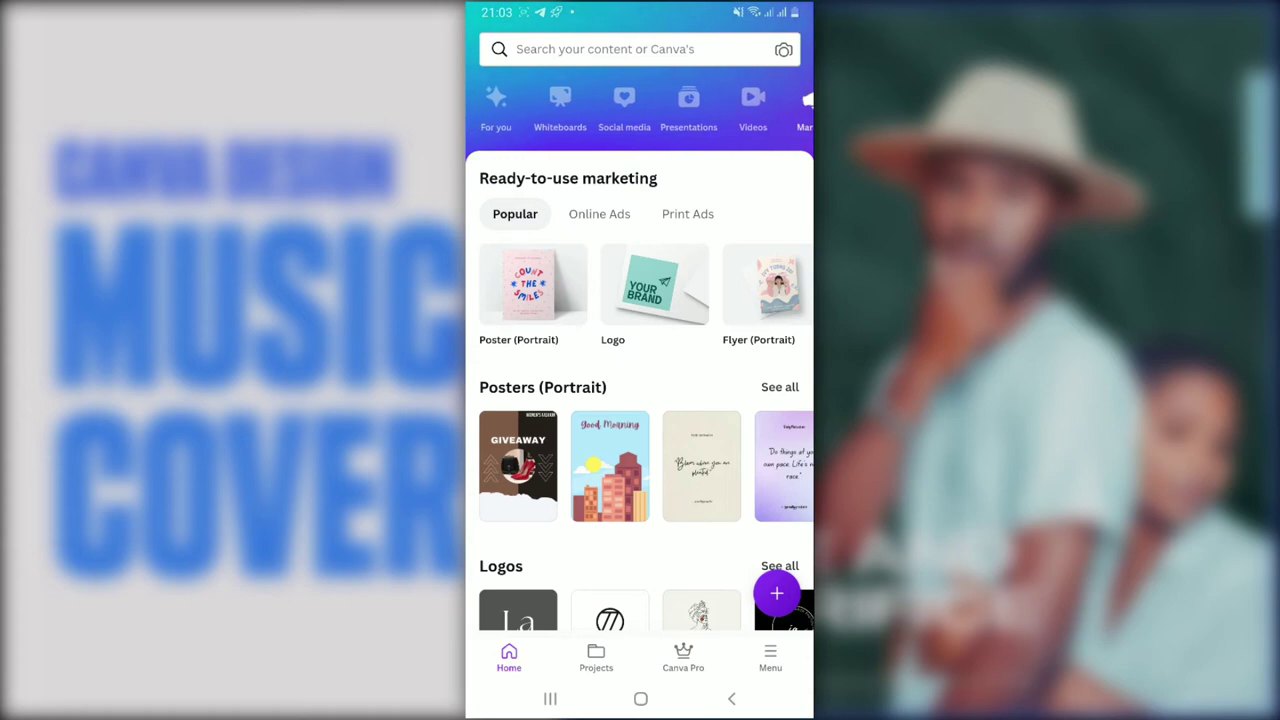
# Step: Switch to the Social media category and scroll through its template rows
pyautogui.click(624, 105)
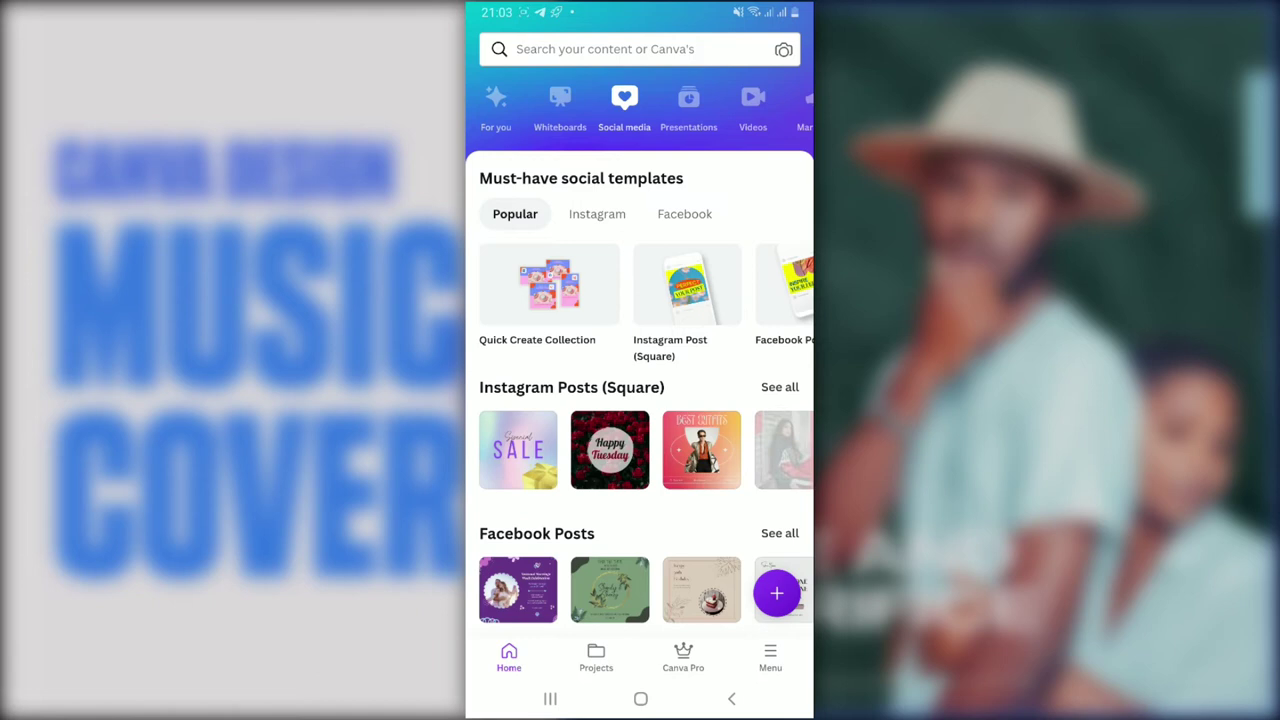
pyautogui.scroll(-5, 640, 400)
pyautogui.scroll(5, 640, 350)
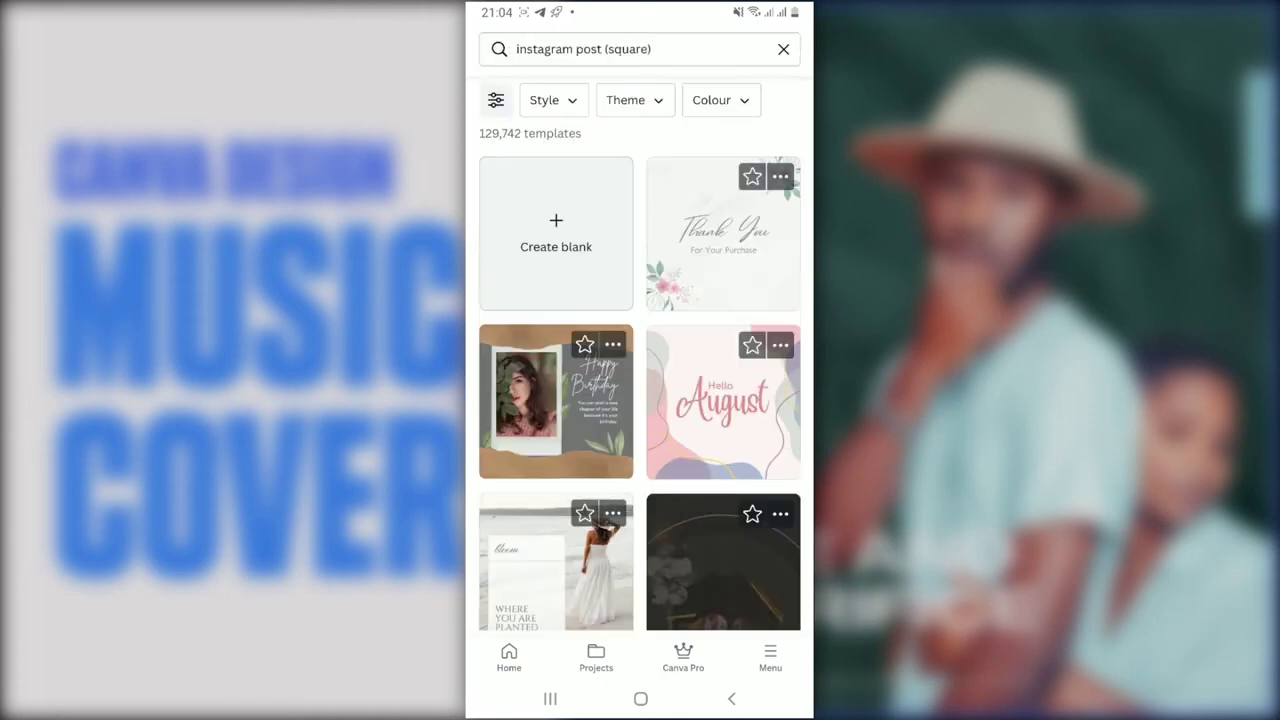
pyautogui.scroll(-5, 640, 376)
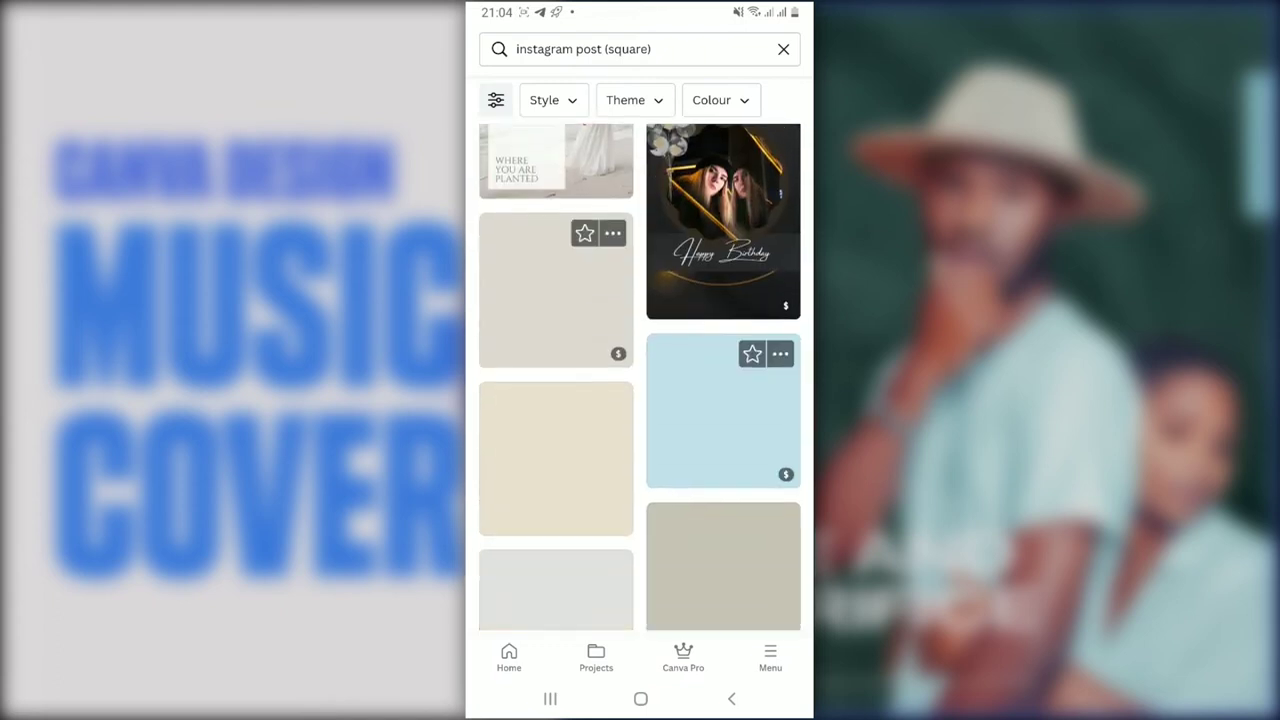
pyautogui.scroll(-5, 640, 376)
pyautogui.scroll(-5, 640, 376)
pyautogui.scroll(-5, 640, 376)
pyautogui.scroll(-3, 640, 376)
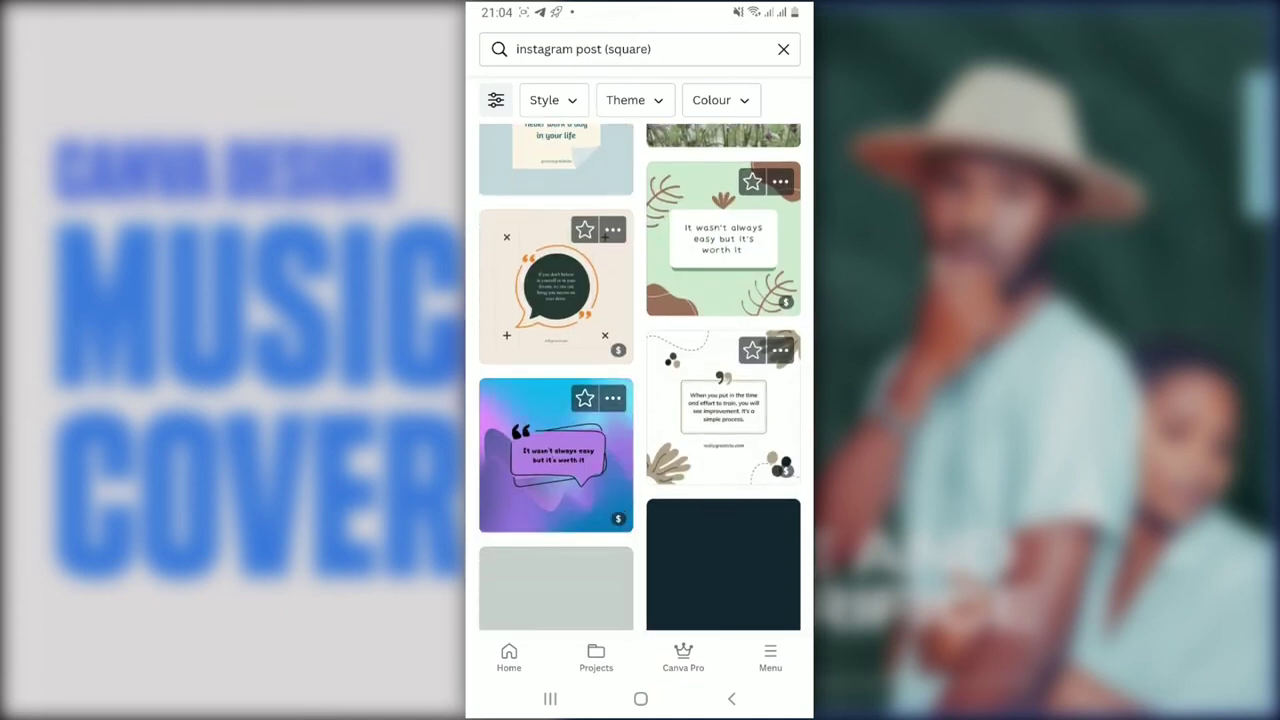
pyautogui.scroll(-3, 640, 376)
pyautogui.scroll(-3, 640, 376)
pyautogui.scroll(-3, 640, 376)
pyautogui.scroll(-3, 640, 376)
pyautogui.scroll(10, 640, 376)
pyautogui.scroll(10, 640, 376)
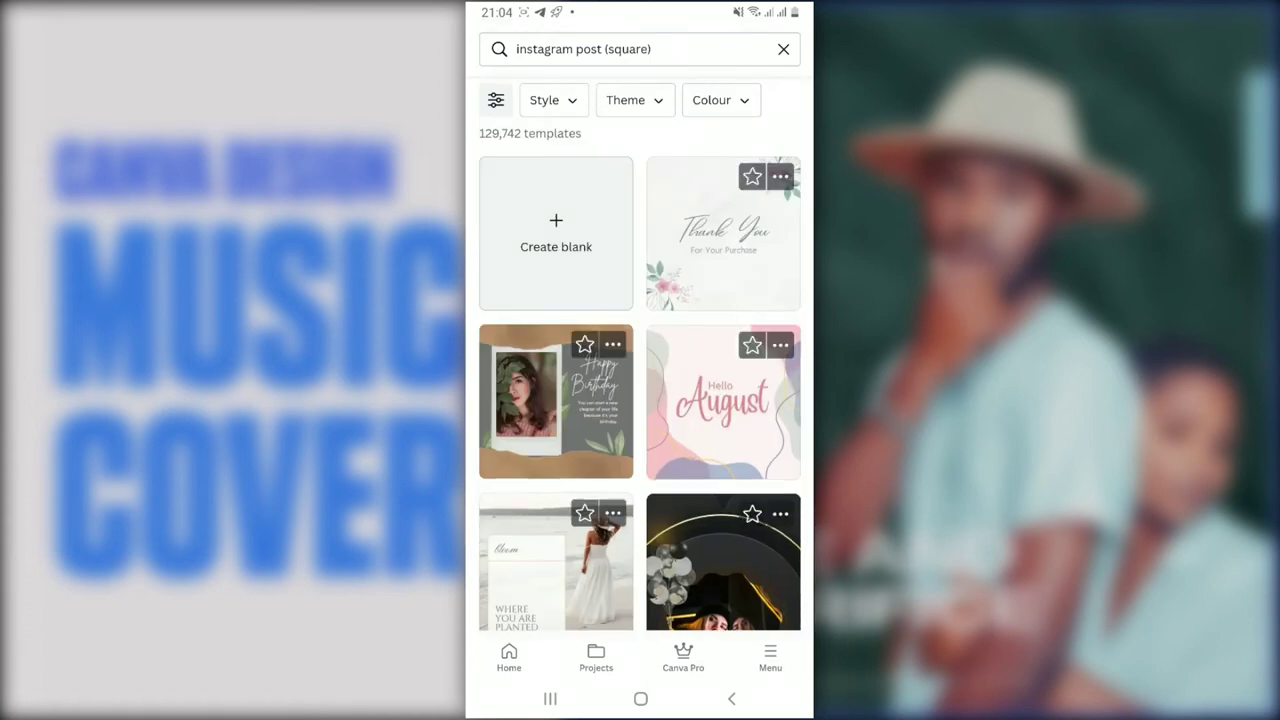
# Step: Filter Instagram Post (Square) templates to the Modern style, about 71,309 results
pyautogui.click(495, 100)
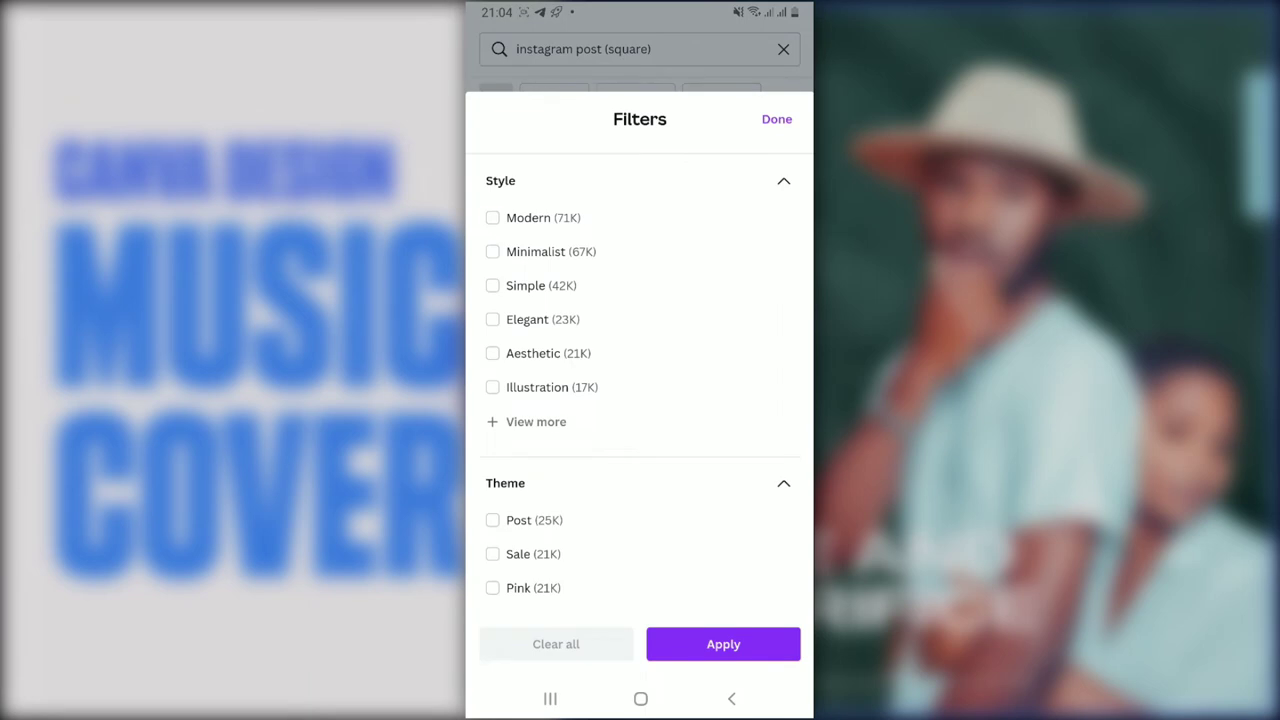
pyautogui.click(492, 217)
pyautogui.click(723, 644)
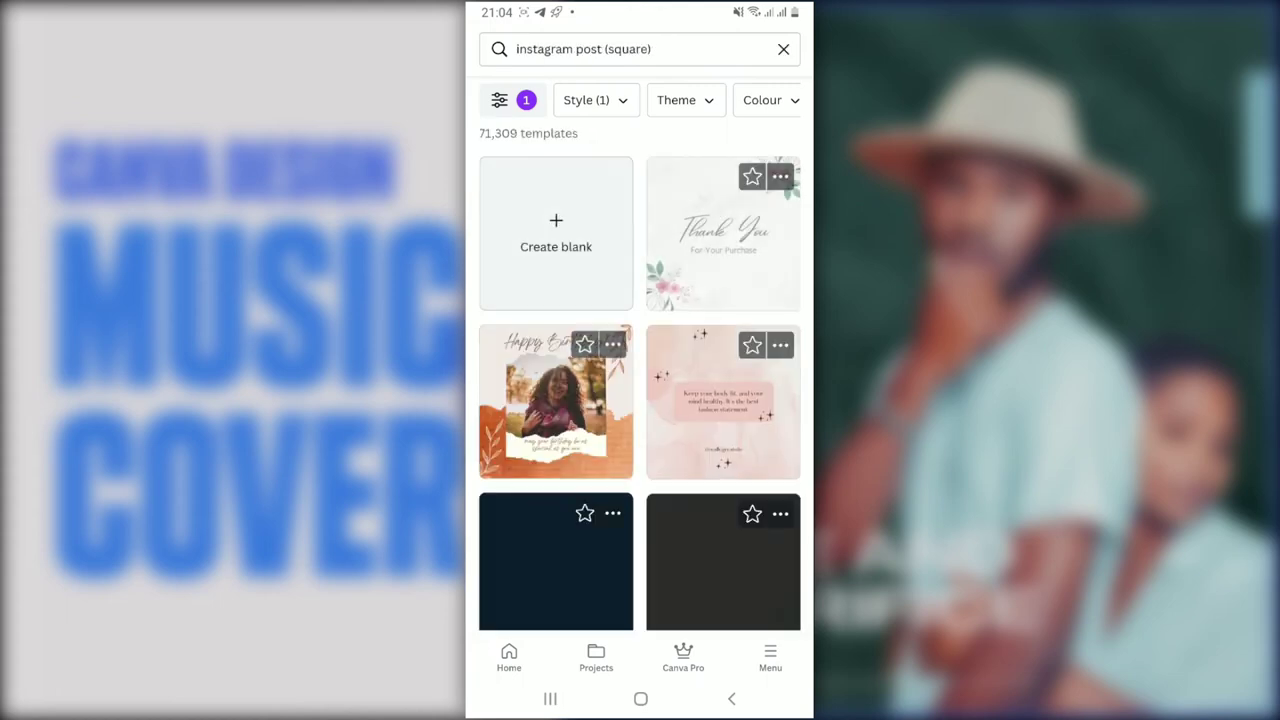
pyautogui.scroll(-3, 640, 400)
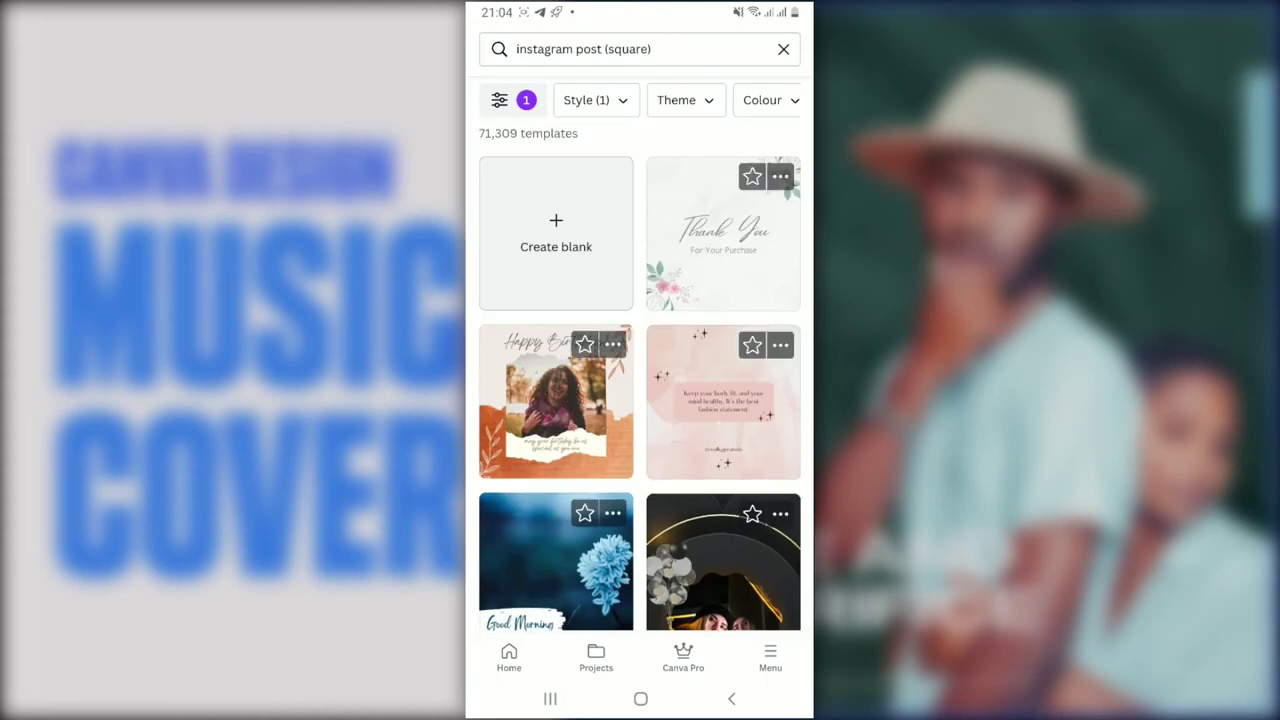
# Step: Search your projects for 'Music cover' and review the three album cover results
pyautogui.click(600, 49)
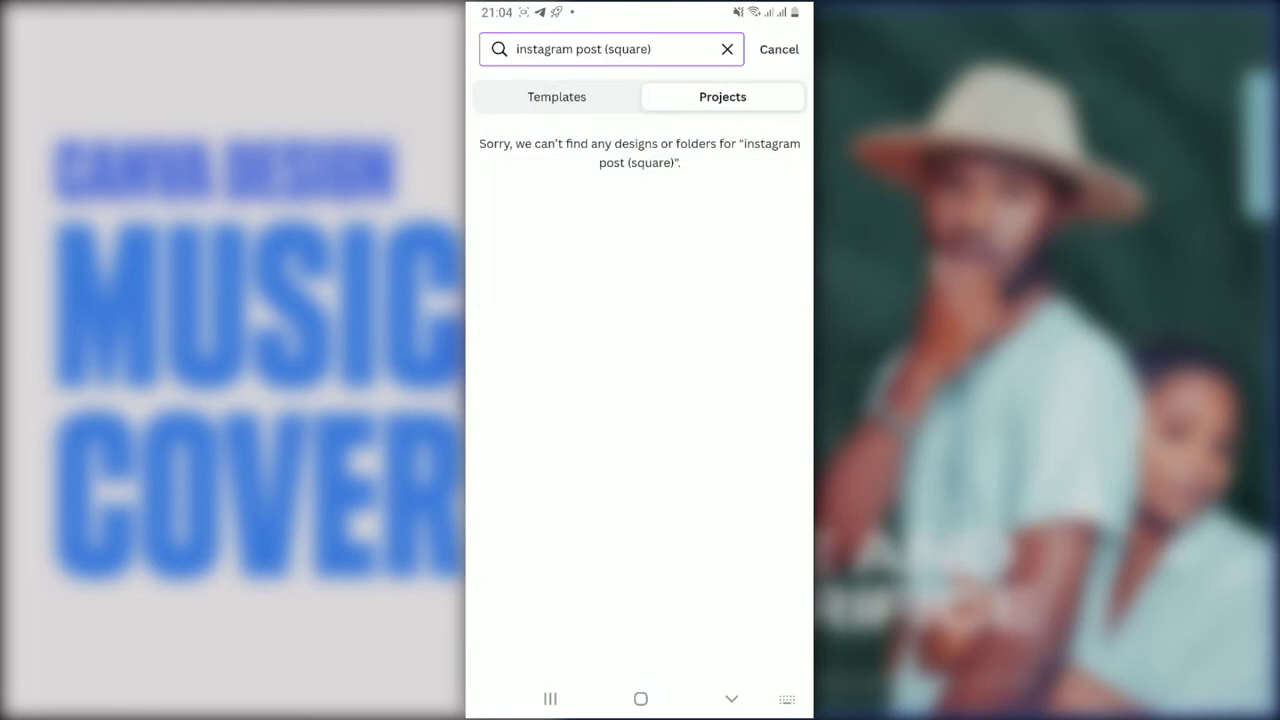
pyautogui.press('BackSpace')
pyautogui.press('BackSpace')
pyautogui.press('BackSpace')
pyautogui.press('BackSpace')
pyautogui.press('BackSpace')
pyautogui.press('BackSpace')
pyautogui.press('BackSpace')
pyautogui.press('BackSpace')
pyautogui.press('BackSpace')
pyautogui.write('Musiv')
pyautogui.press('BackSpace')
pyautogui.write('c')
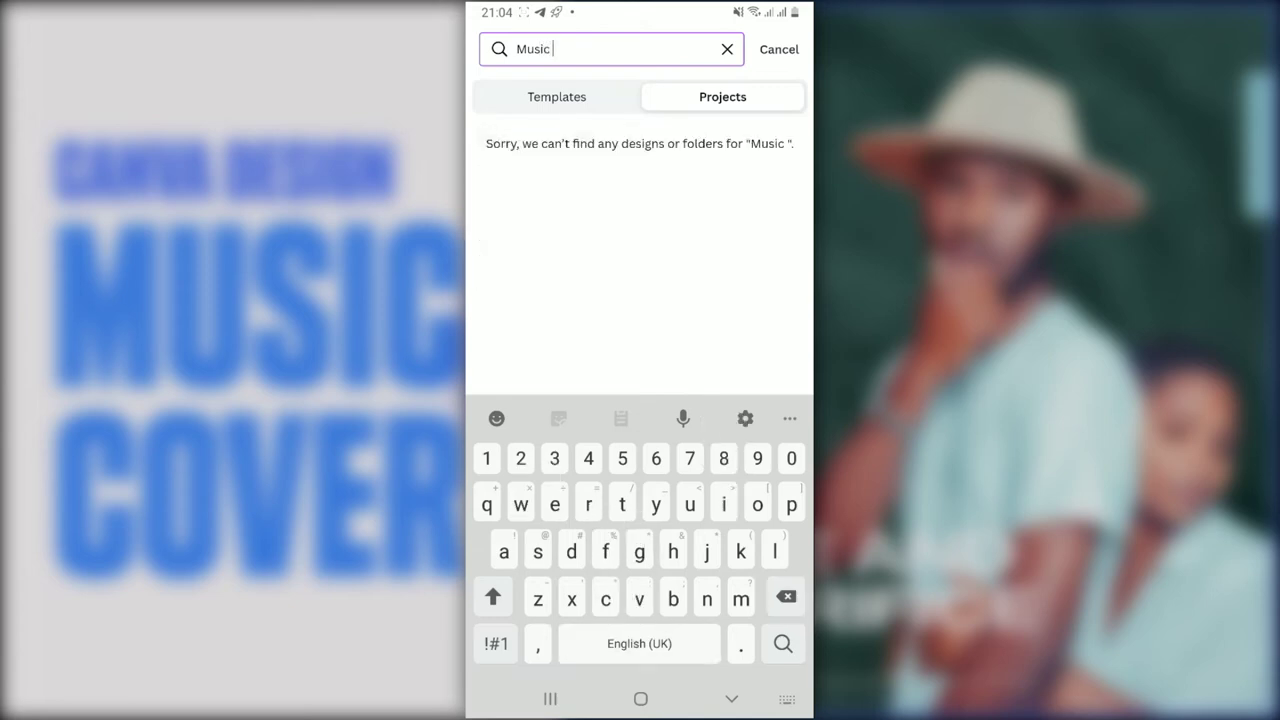
pyautogui.write(' cover')
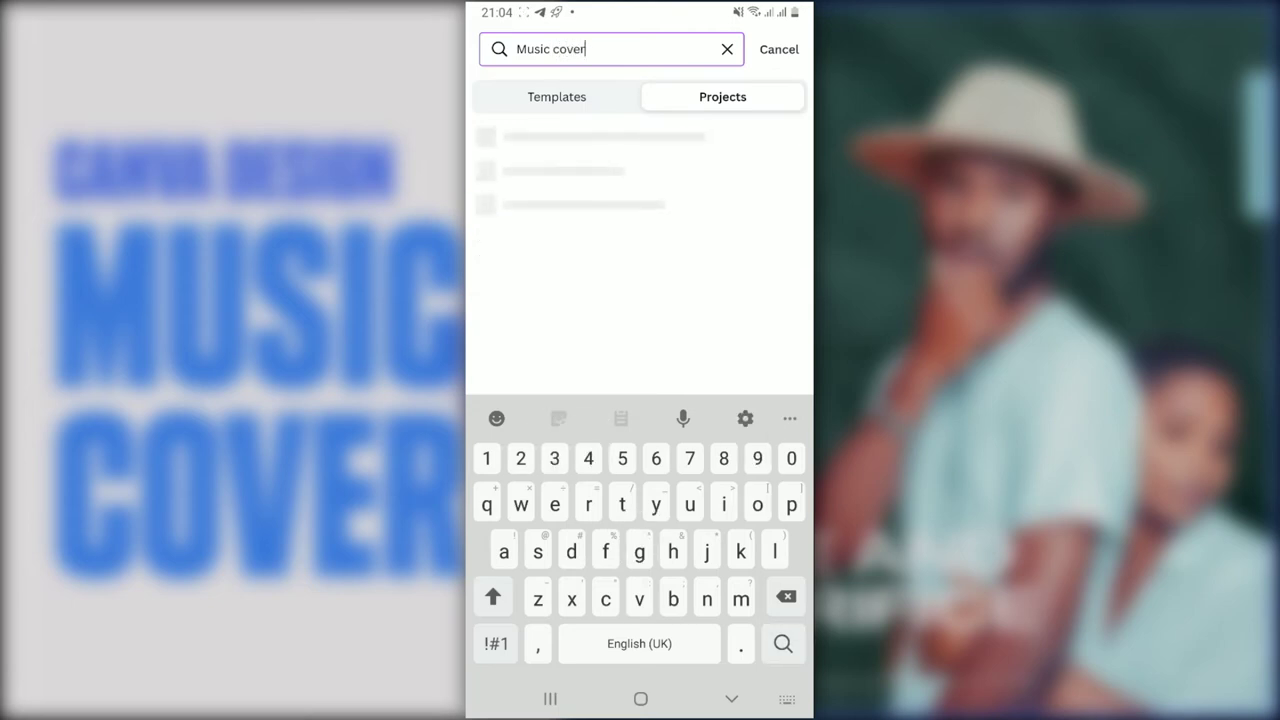
pyautogui.press('Return')
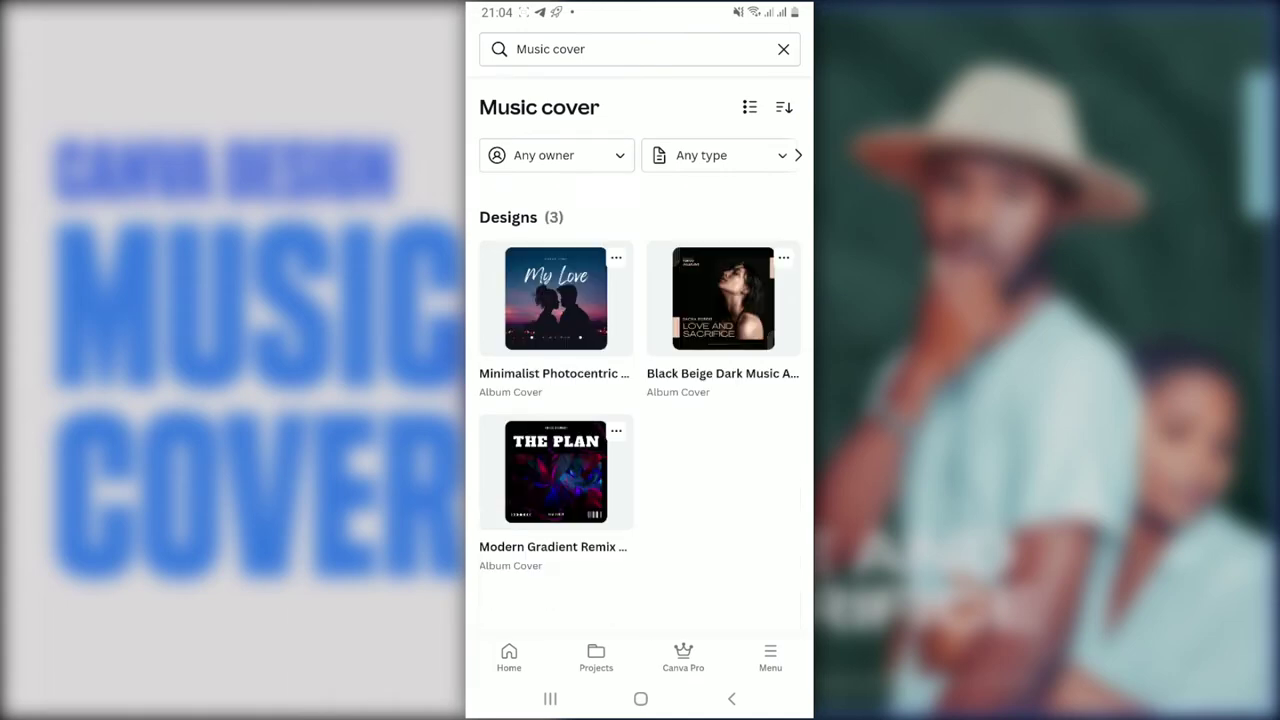
pyautogui.scroll(-1, 640, 325)
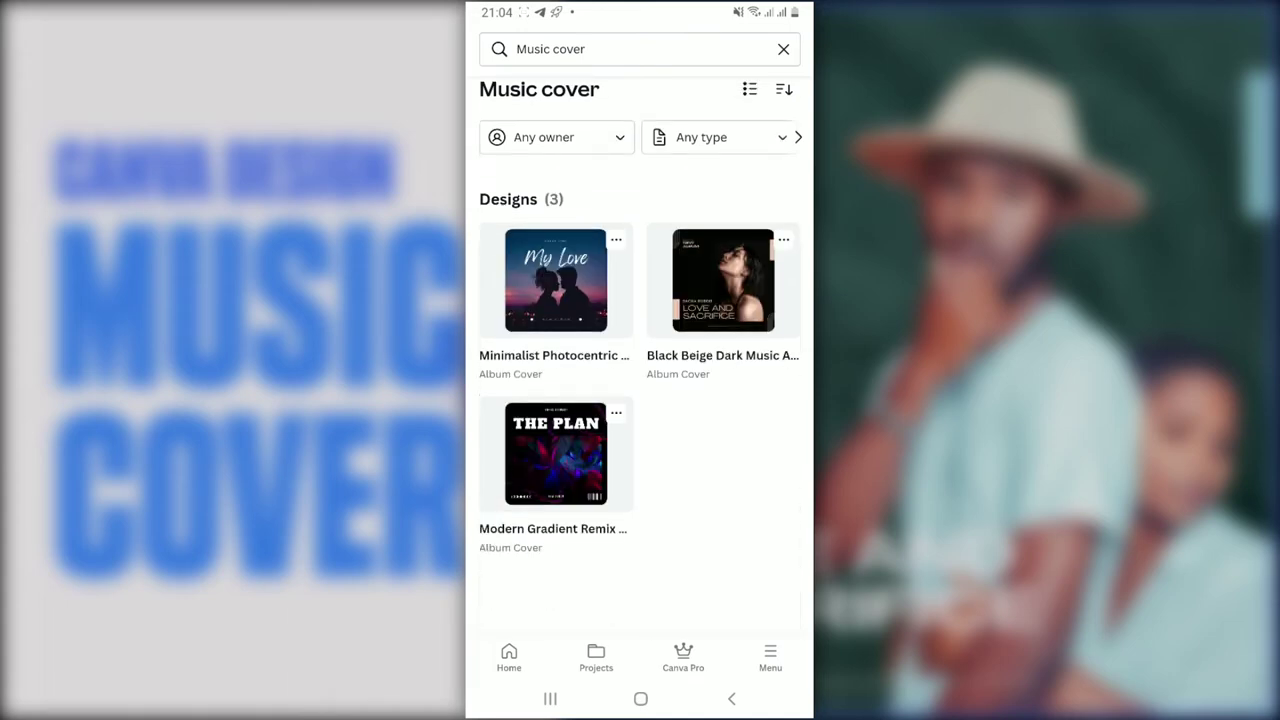
pyautogui.scroll(1, 640, 325)
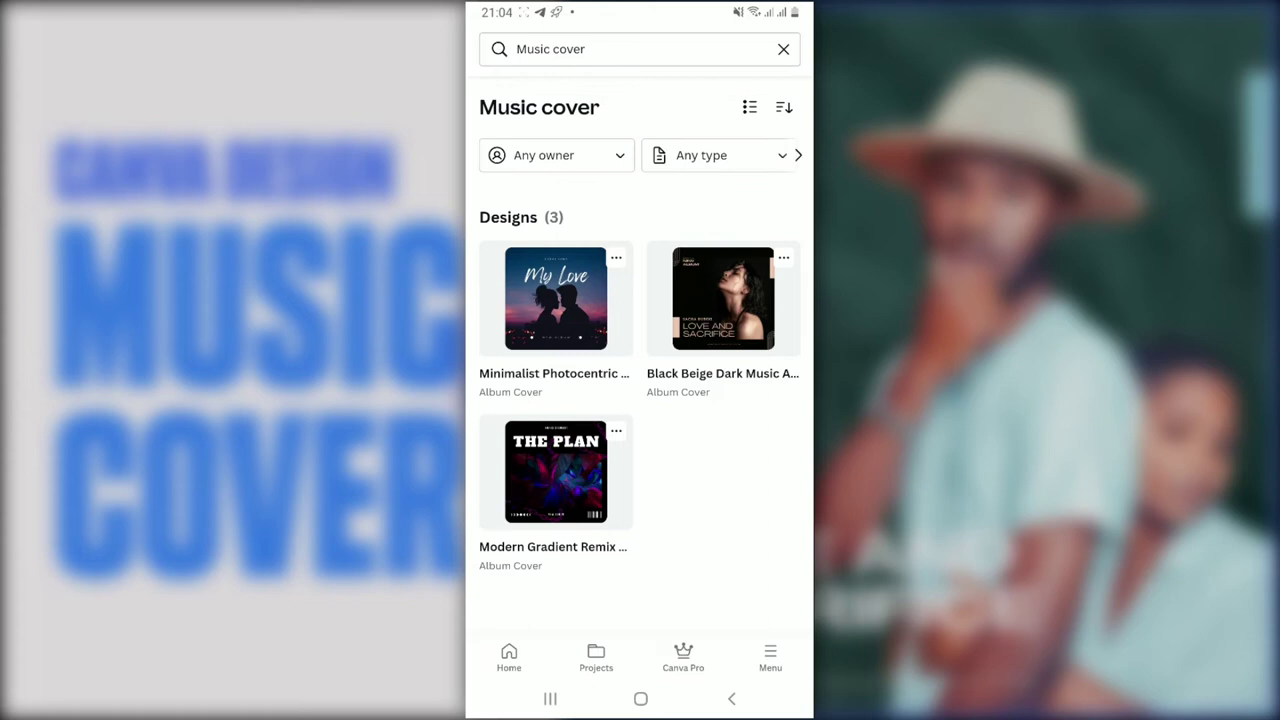
# Step: Preview the Love and Sacrifice design, then set the Owner filter to Not owned by me
pyautogui.click(556, 471)
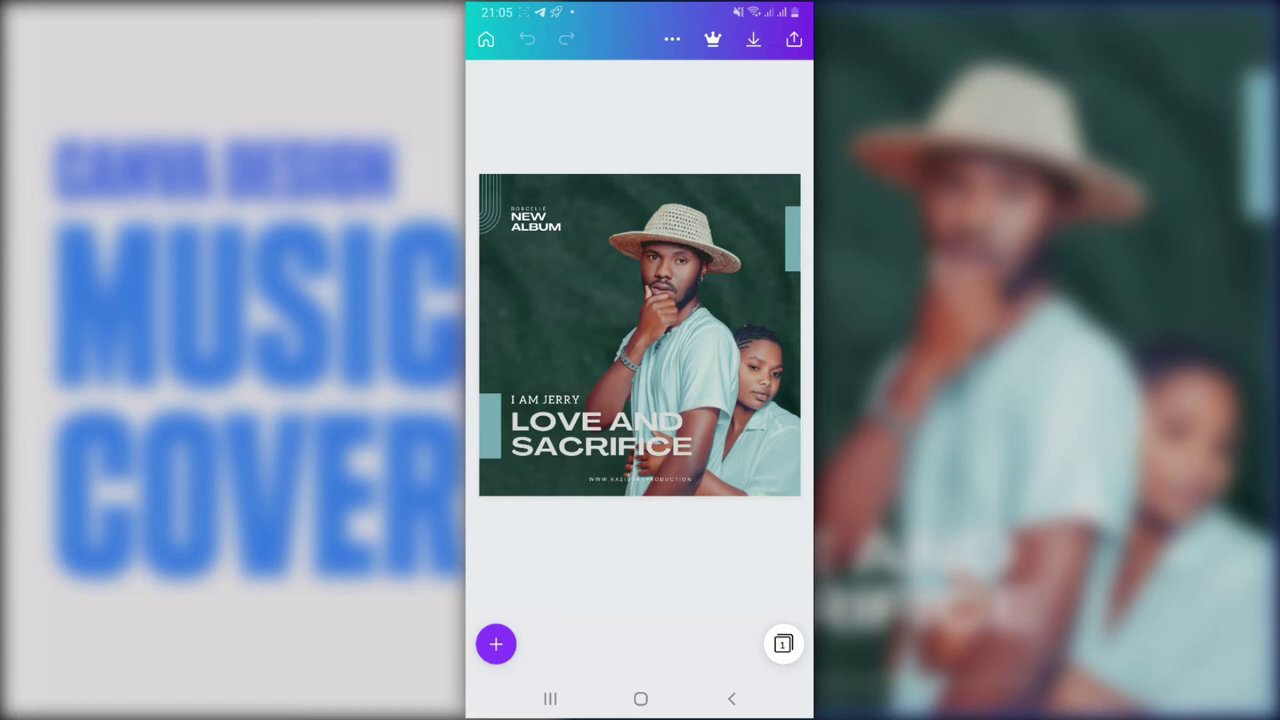
pyautogui.click(486, 39)
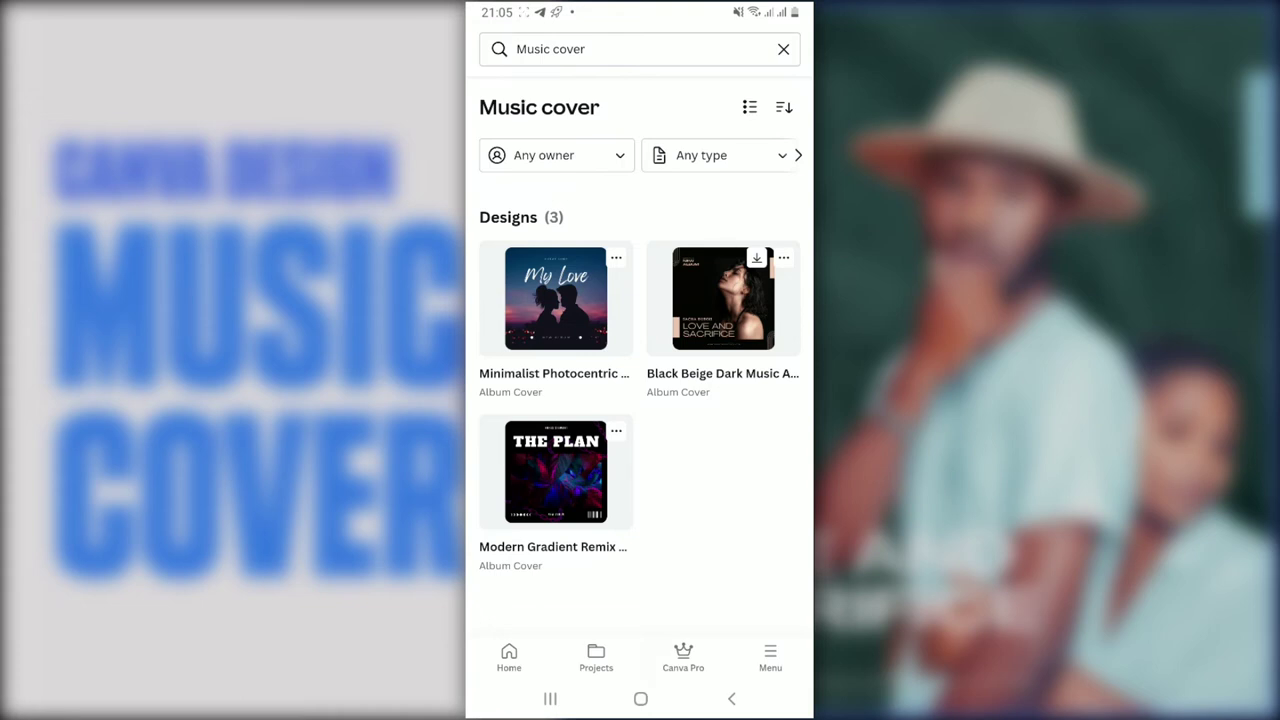
pyautogui.click(556, 155)
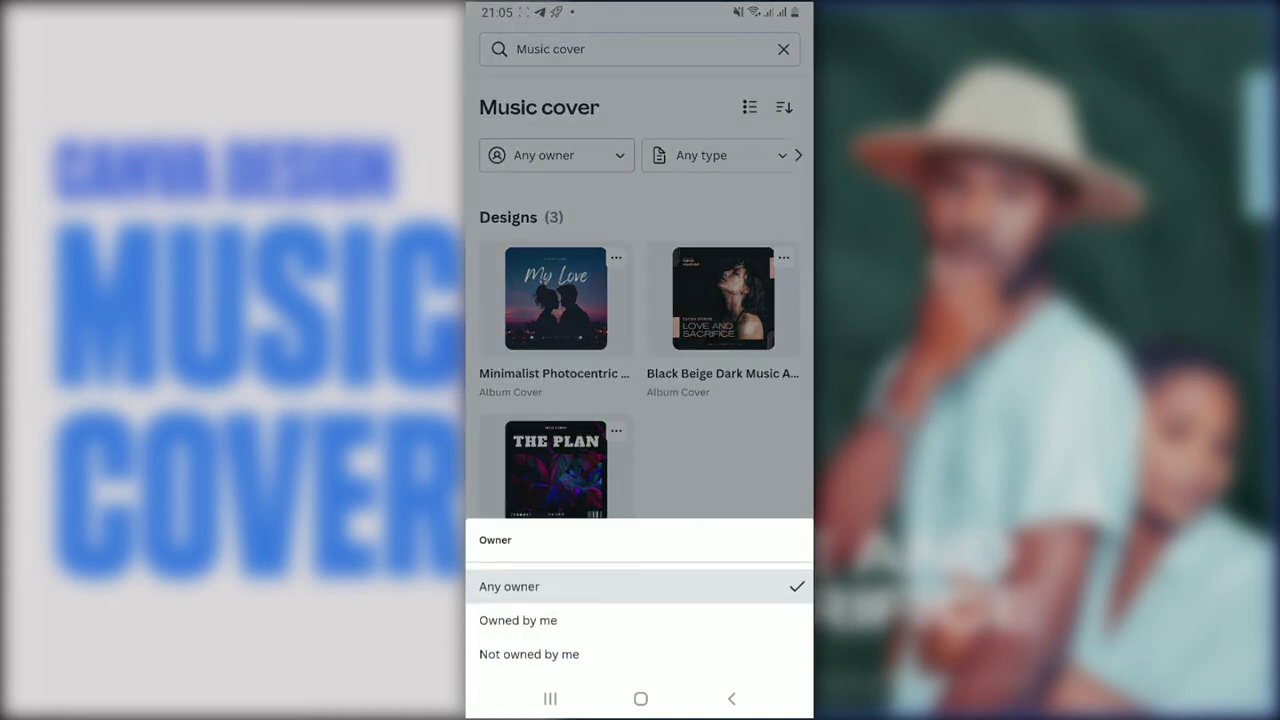
pyautogui.click(529, 654)
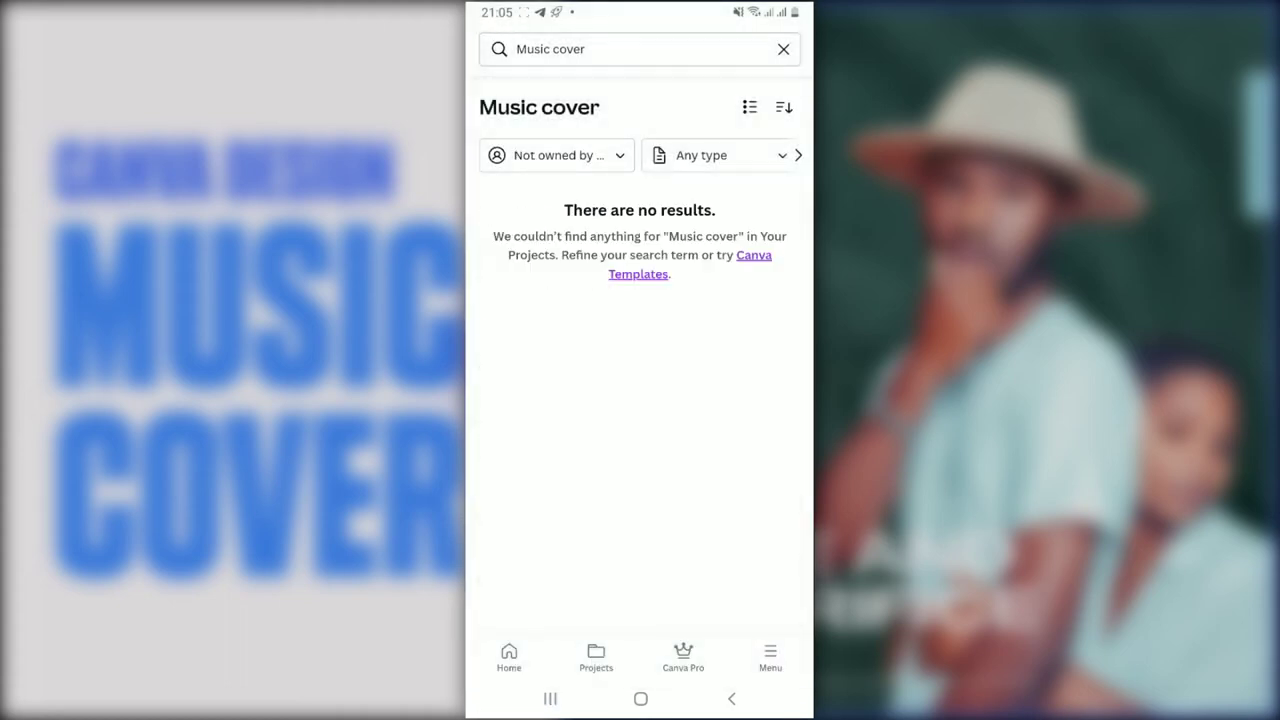
# Step: Switch the 'Music cover' search to Templates, showing 3,320 suggestions
pyautogui.click(620, 49)
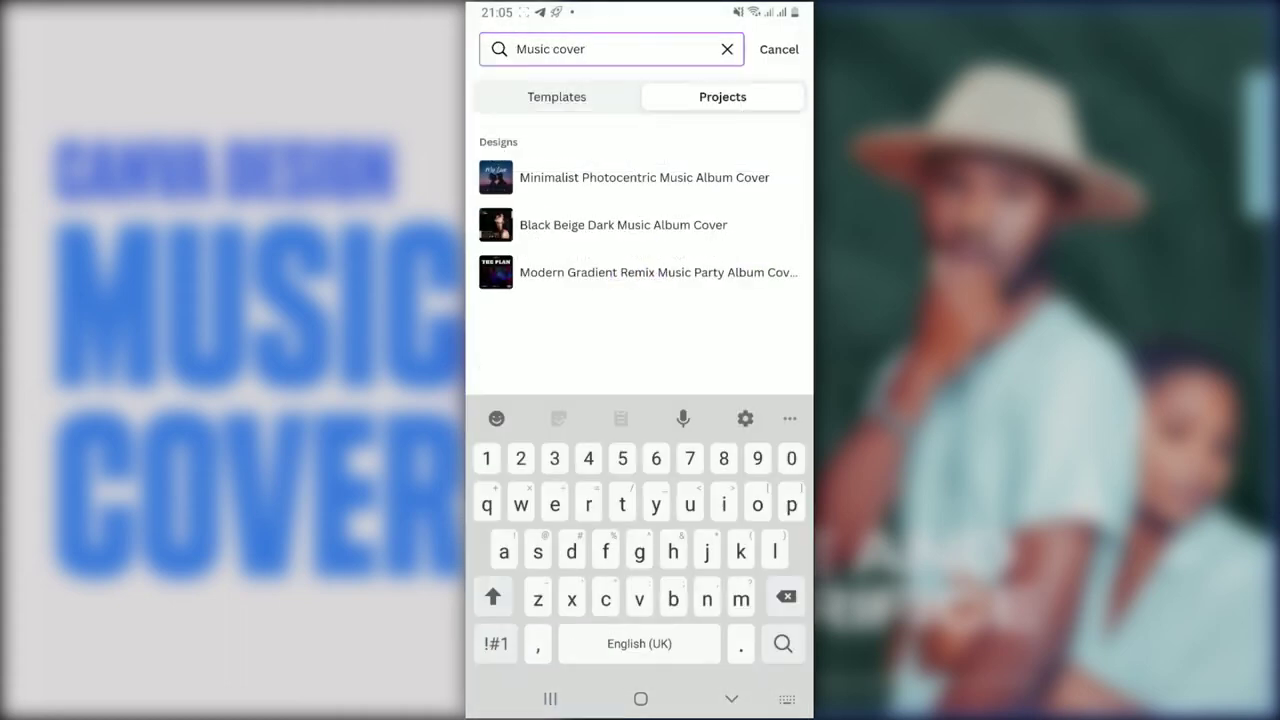
pyautogui.click(731, 698)
pyautogui.click(557, 97)
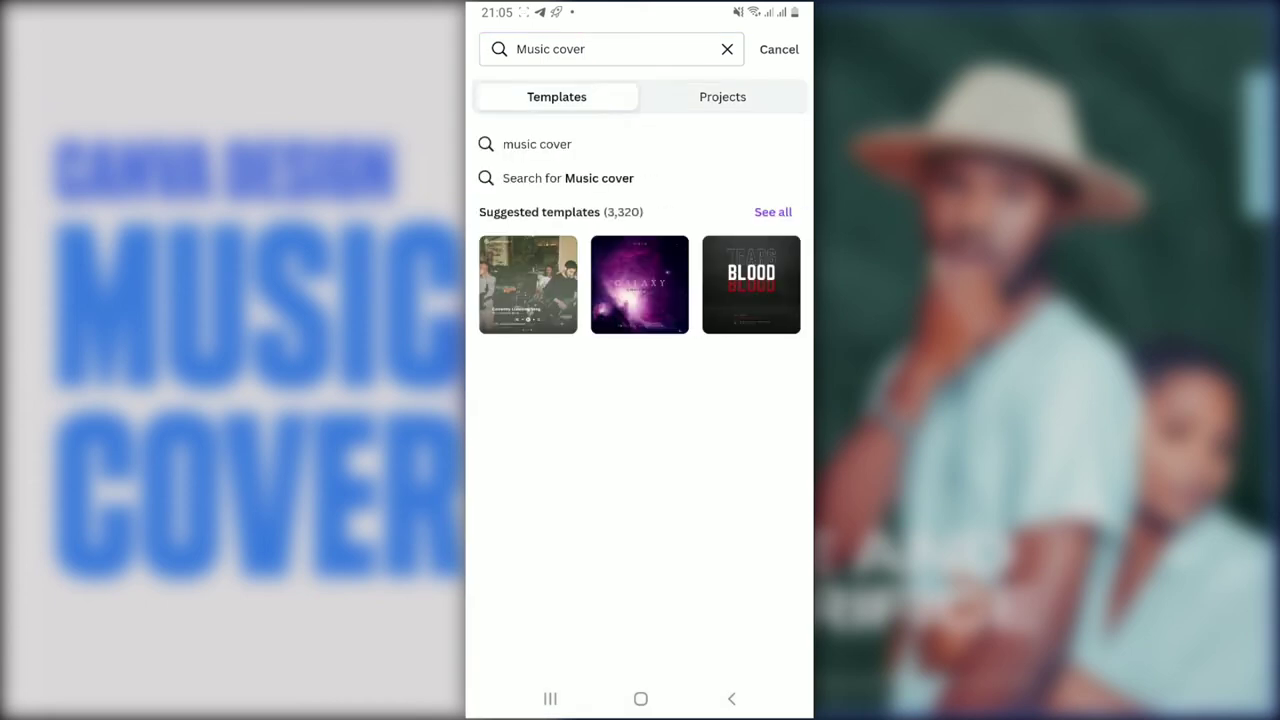
# Step: Rerun the music cover template search and begin scrolling its results
pyautogui.click(610, 49)
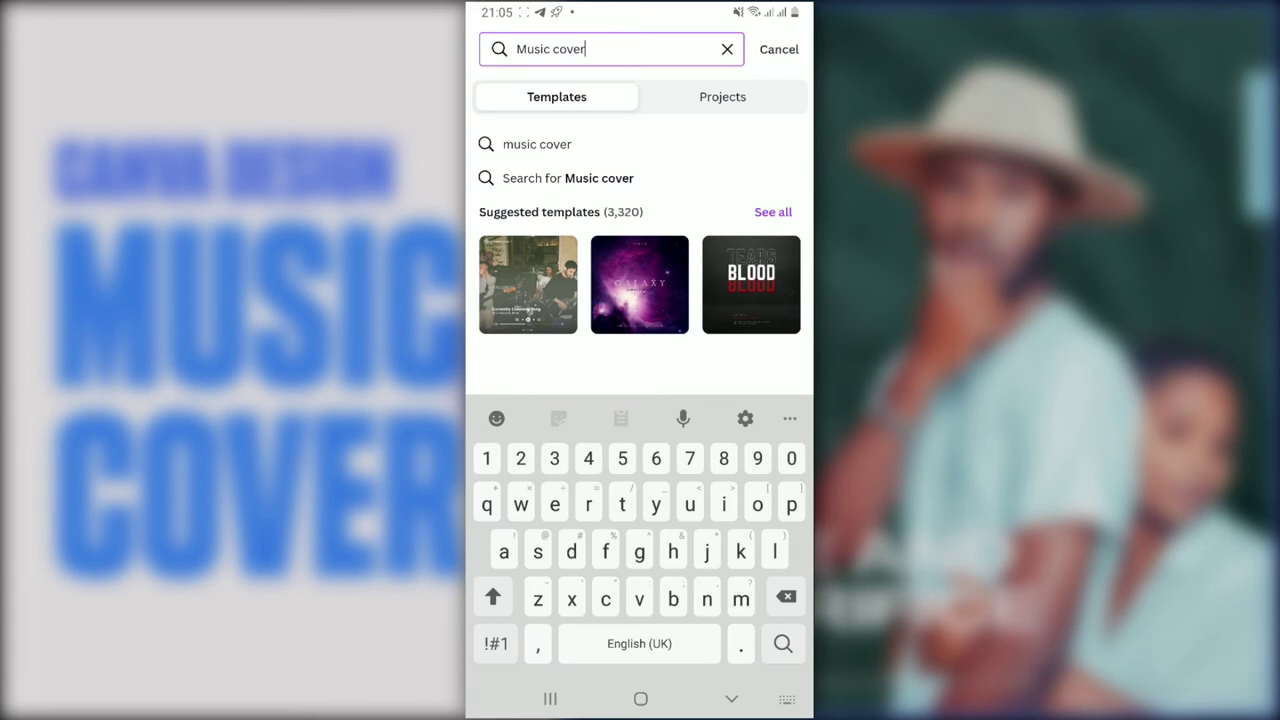
pyautogui.click(727, 49)
pyautogui.click(779, 49)
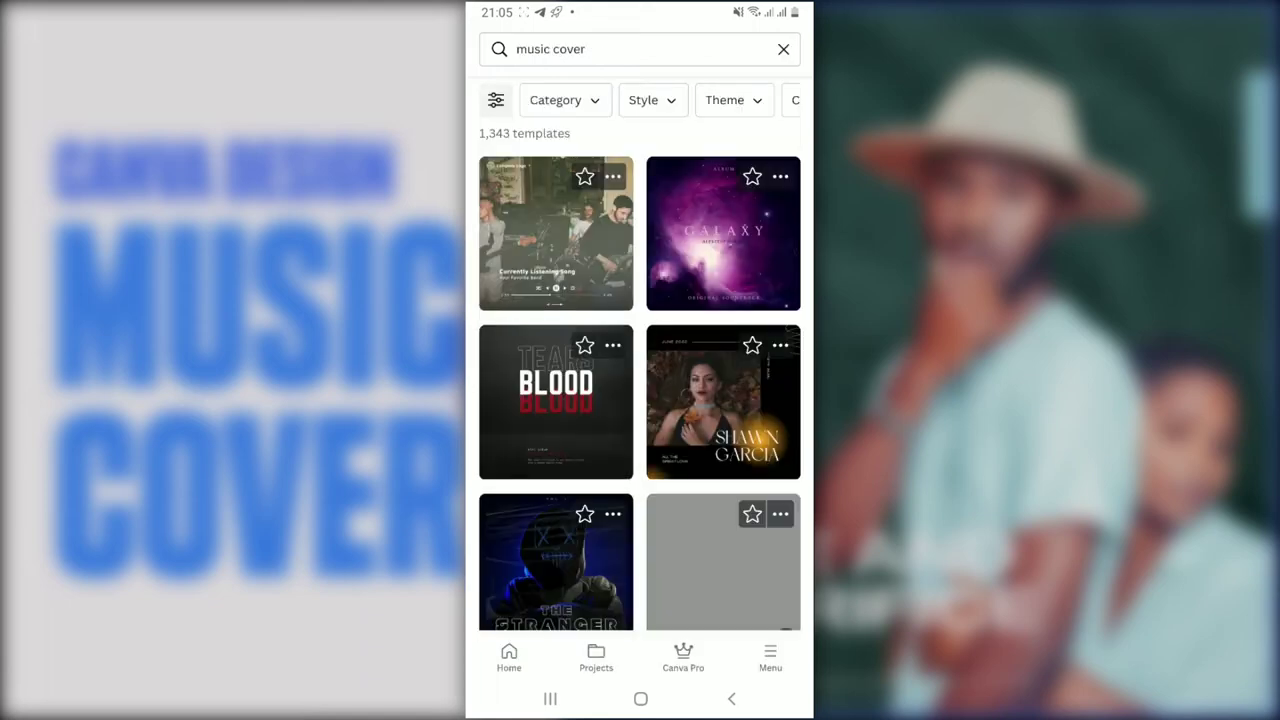
pyautogui.scroll(-3, 640, 377)
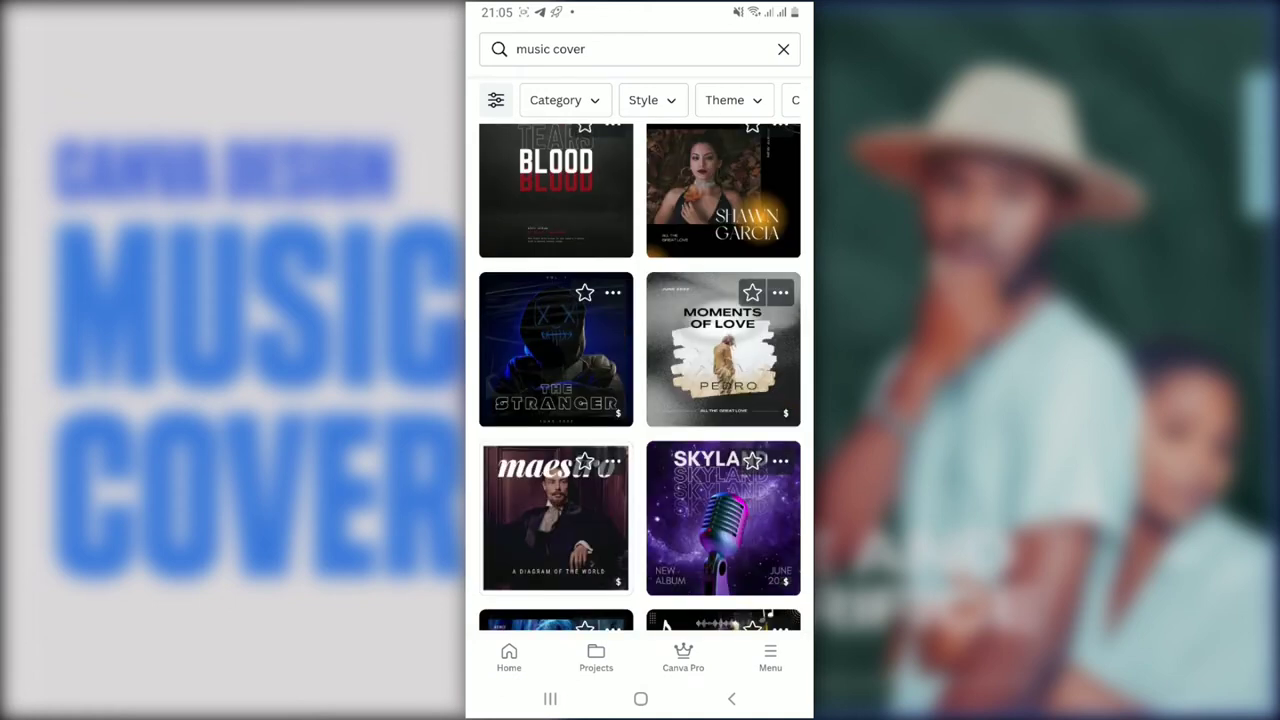
pyautogui.scroll(2, 640, 377)
pyautogui.scroll(-1, 640, 377)
pyautogui.scroll(-5, 640, 377)
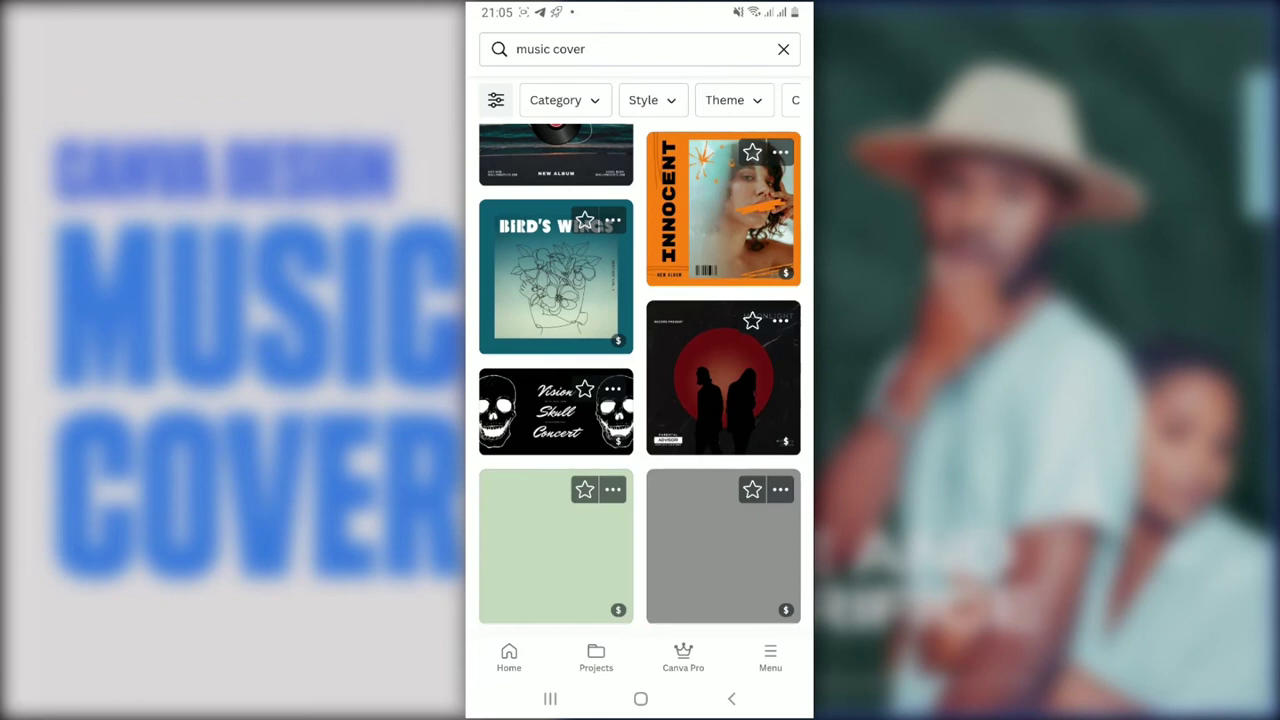
# Step: Scroll further down to covers like Above the Clouds, Thought and Jazz Podcast
pyautogui.scroll(-1, 640, 380)
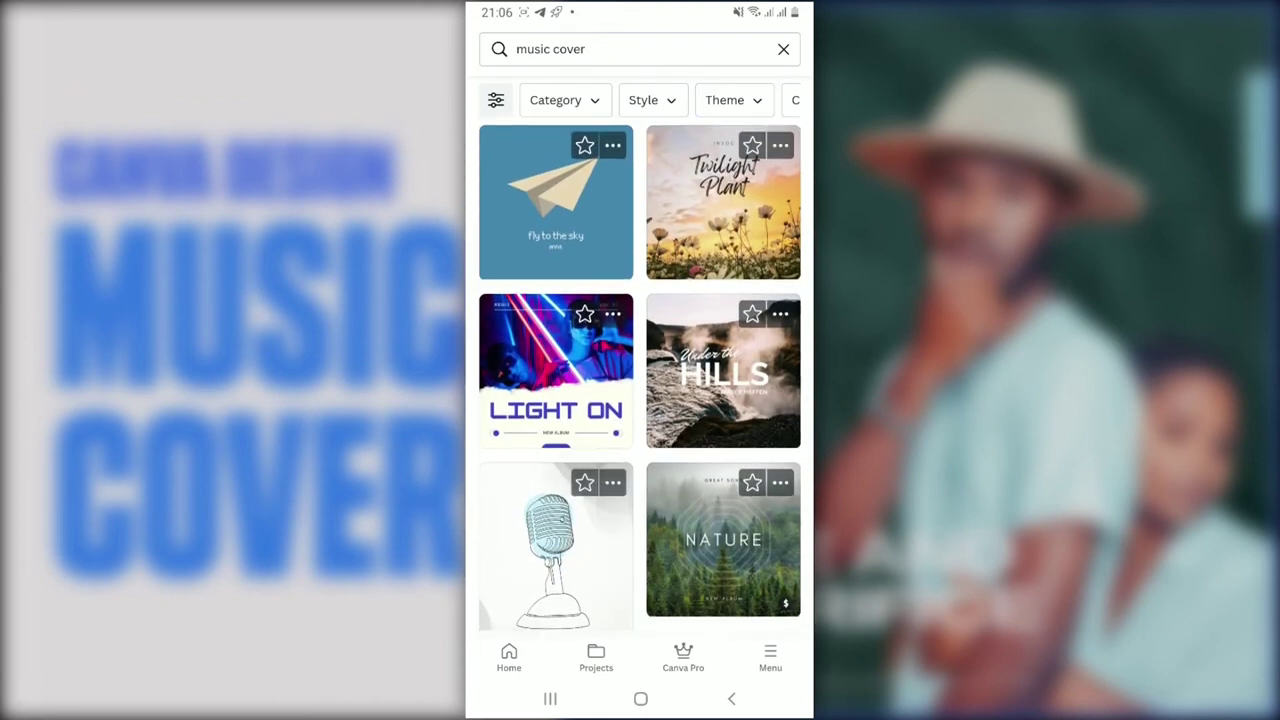
pyautogui.scroll(-5, 640, 380)
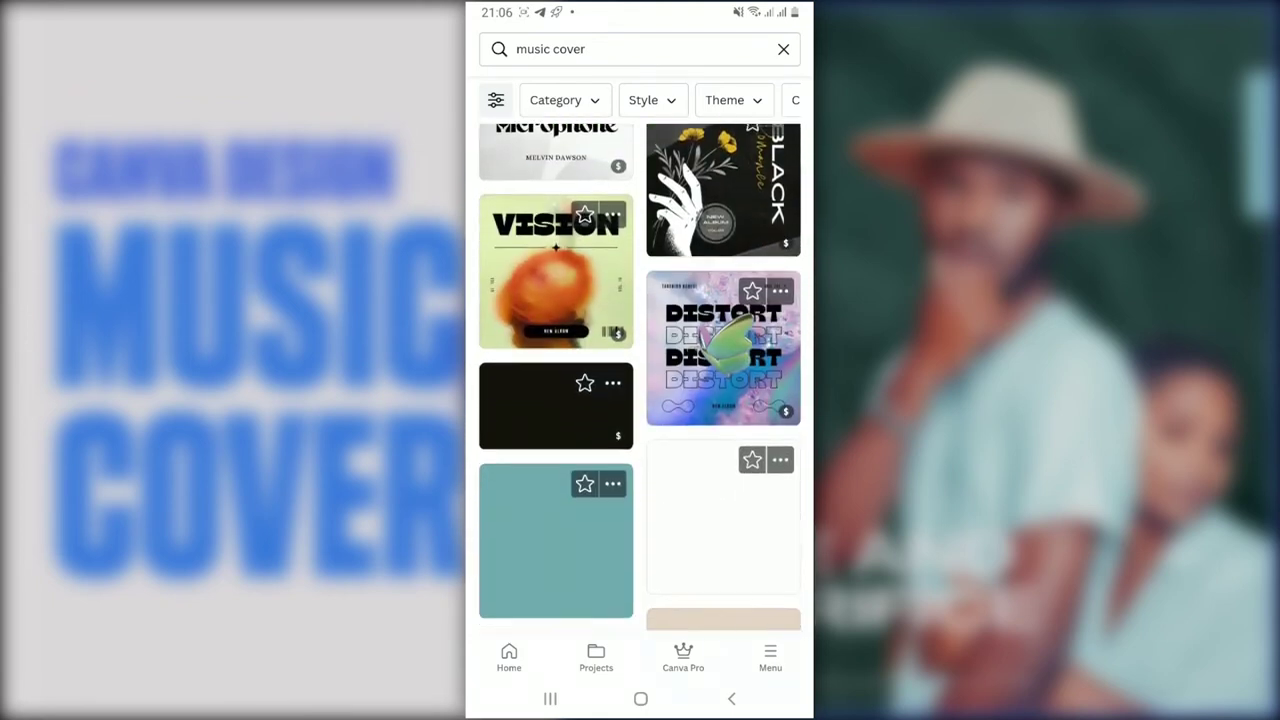
pyautogui.scroll(2, 640, 380)
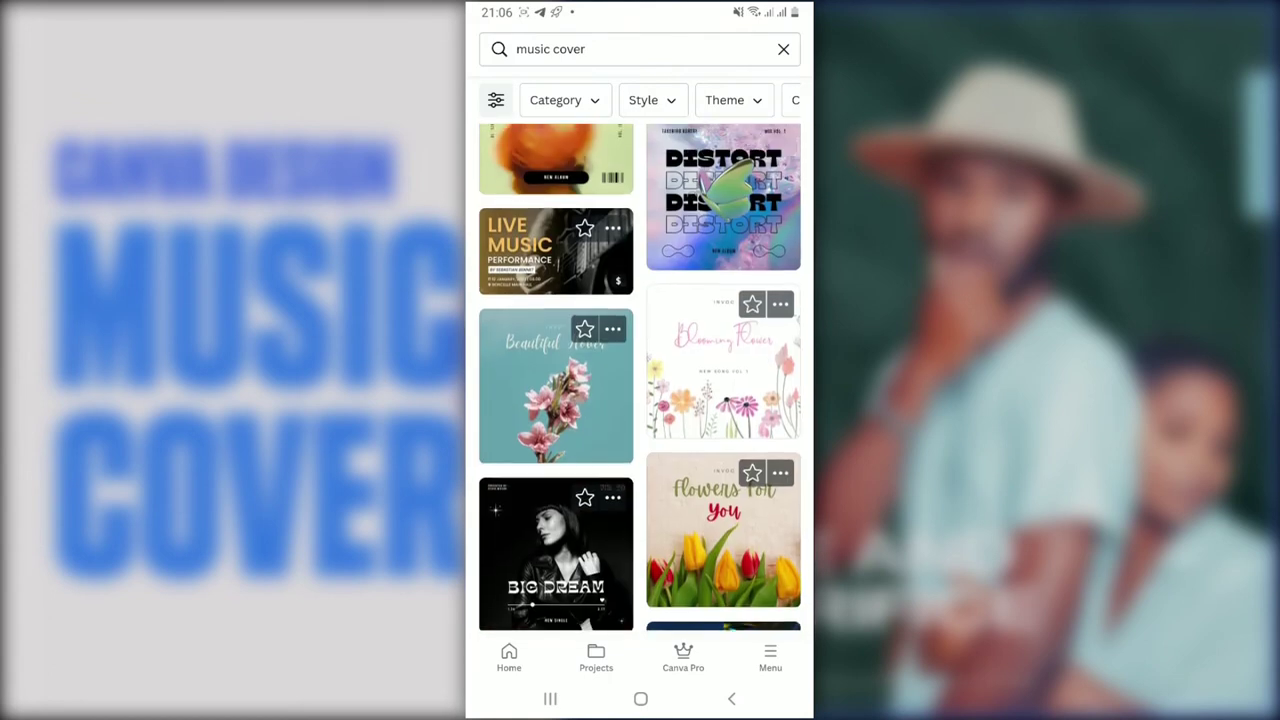
pyautogui.scroll(-10, 640, 380)
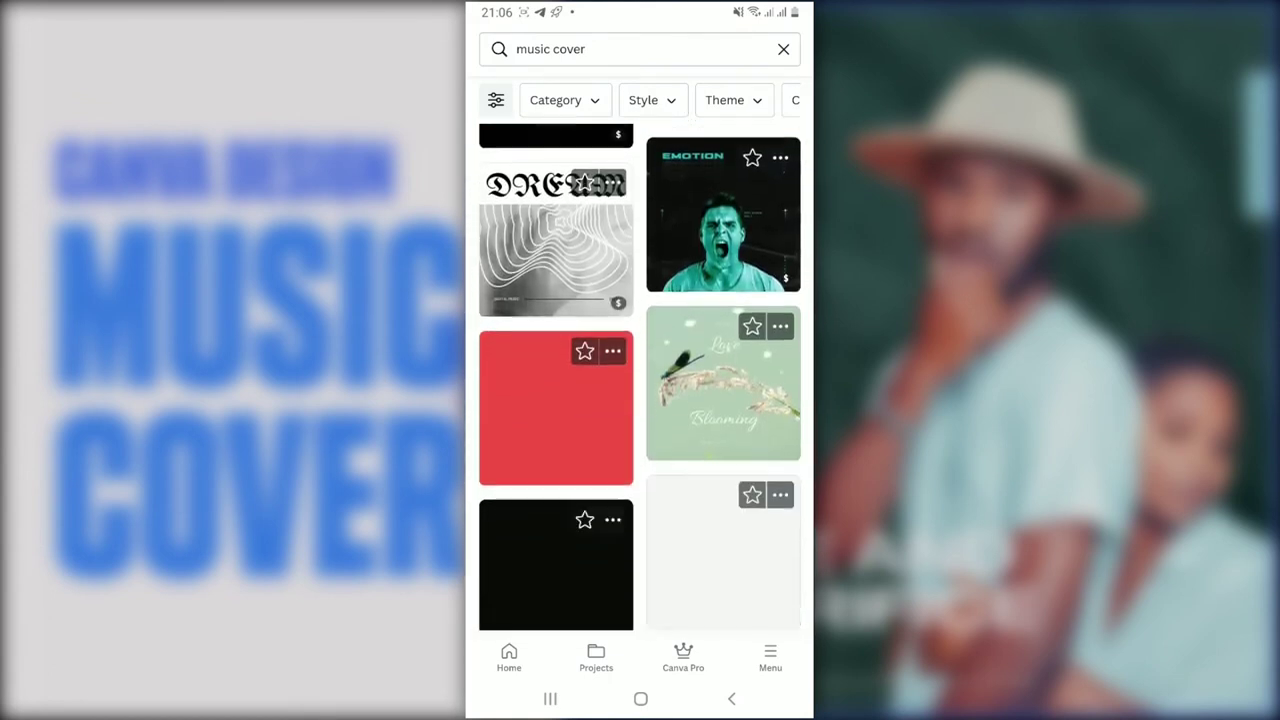
pyautogui.scroll(-5, 640, 380)
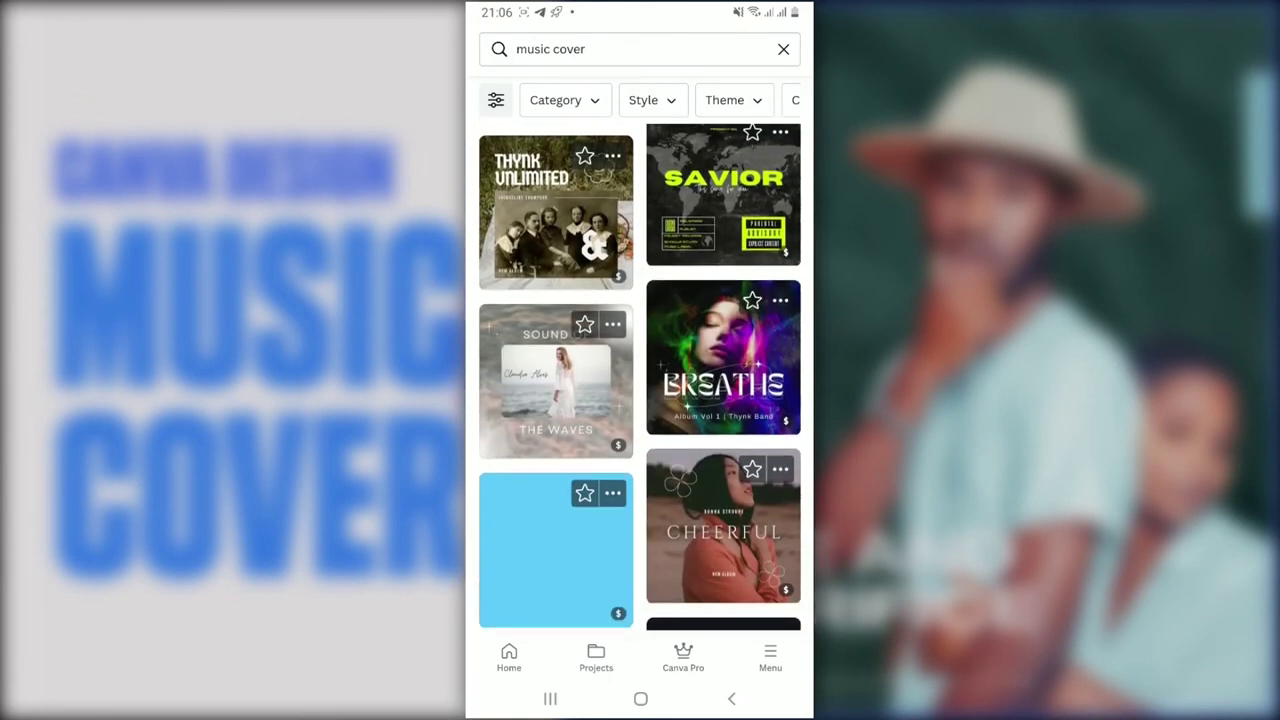
pyautogui.scroll(-1, 640, 380)
pyautogui.scroll(-3, 640, 380)
pyautogui.scroll(-5, 640, 380)
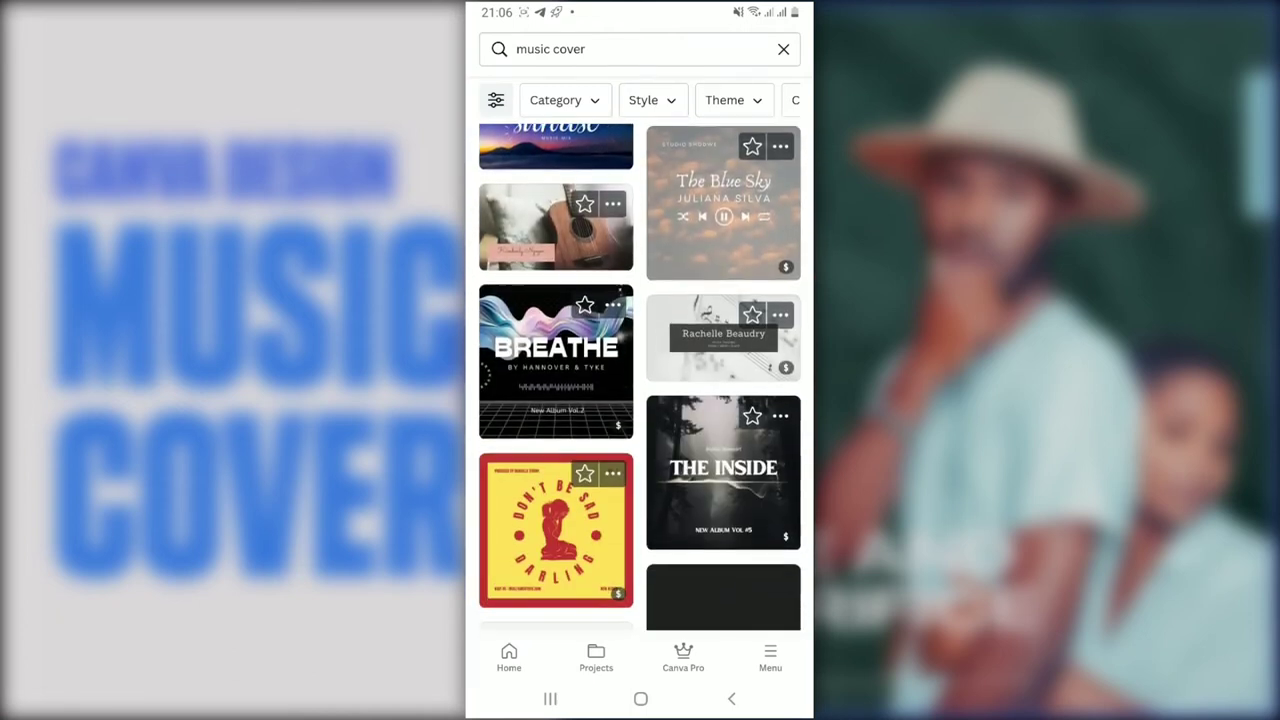
pyautogui.scroll(-2, 640, 380)
pyautogui.scroll(-5, 640, 380)
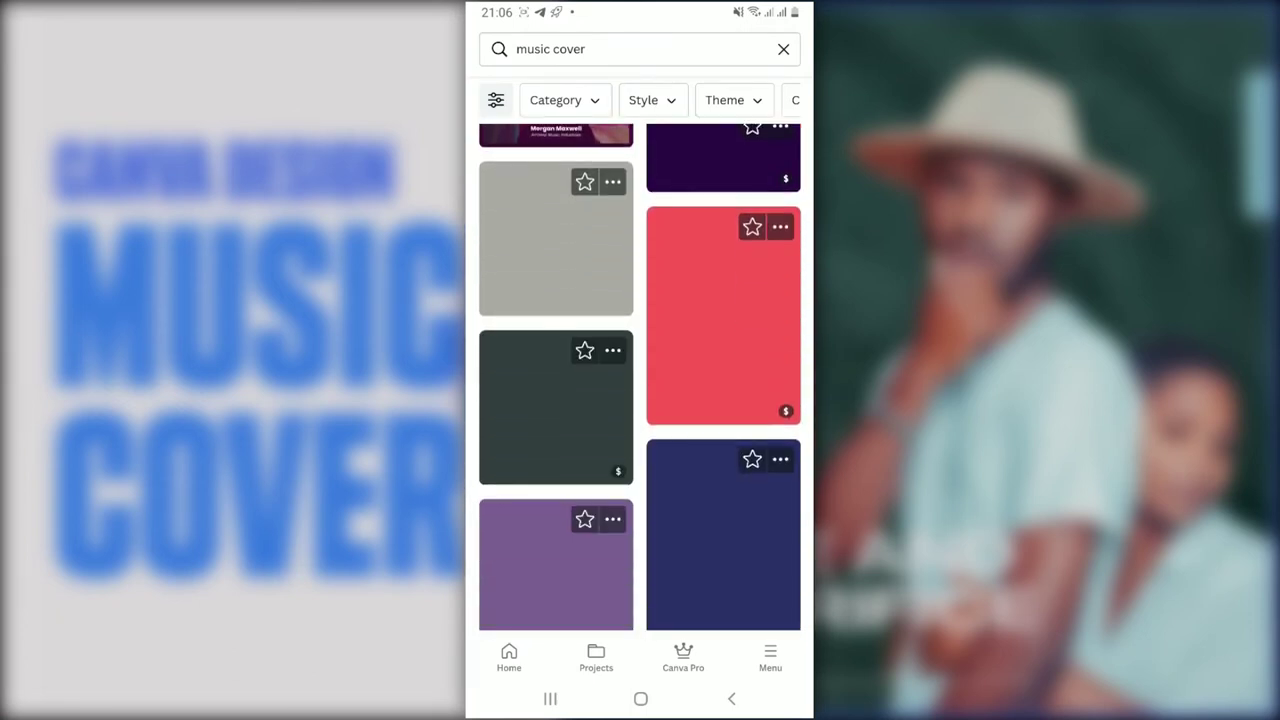
pyautogui.scroll(-3, 640, 380)
pyautogui.scroll(-2, 640, 380)
pyautogui.scroll(-3, 640, 380)
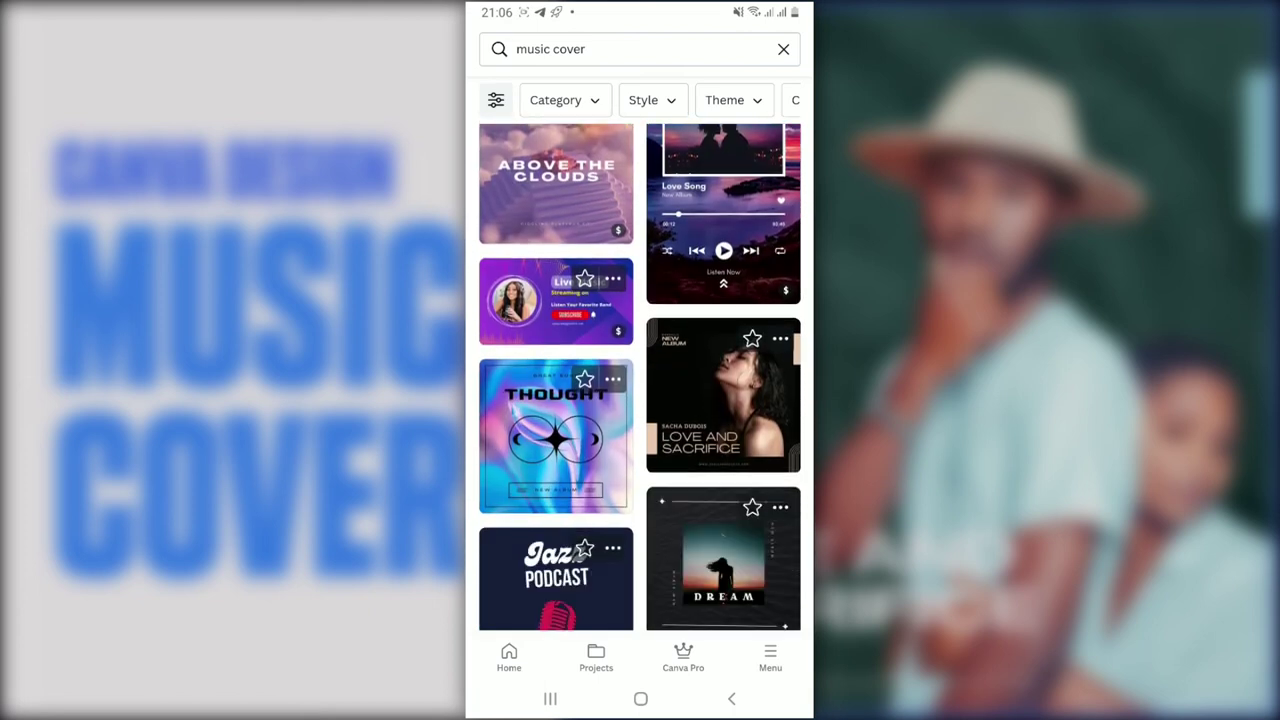
# Step: Open the Love and Sacrifice template in the editor and select the woman's photo
pyautogui.click(723, 395)
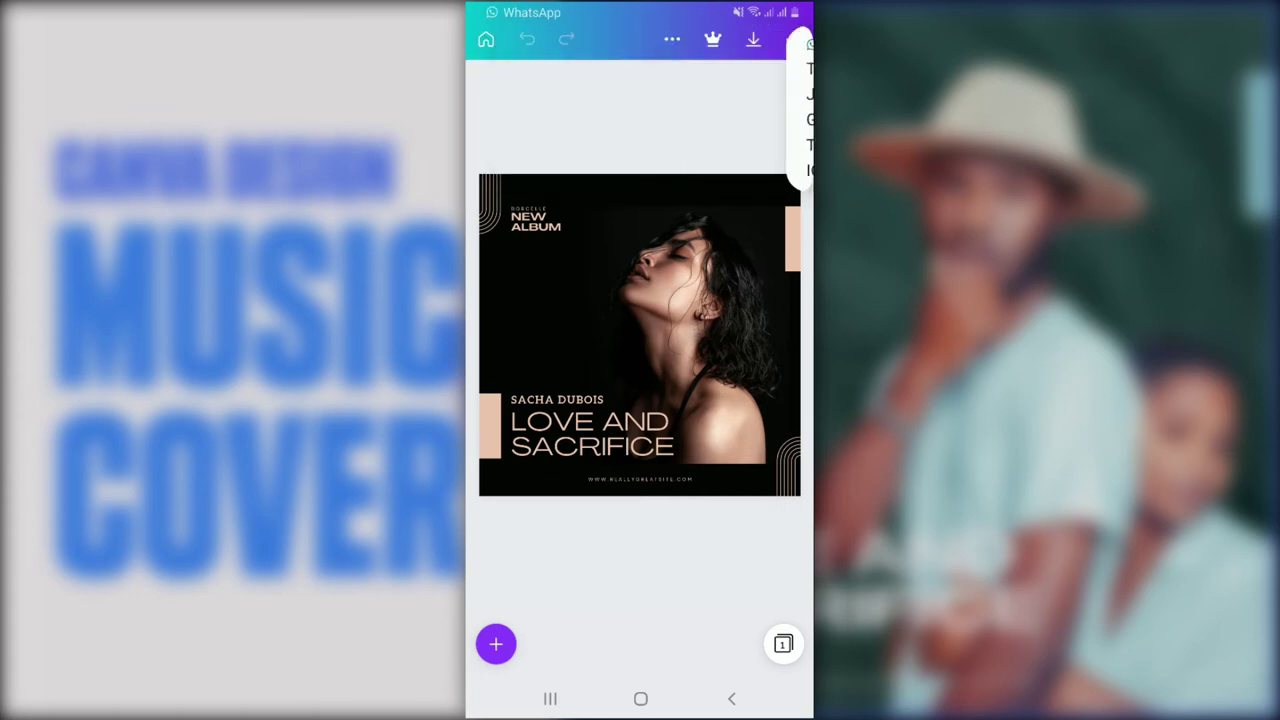
pyautogui.click(685, 320)
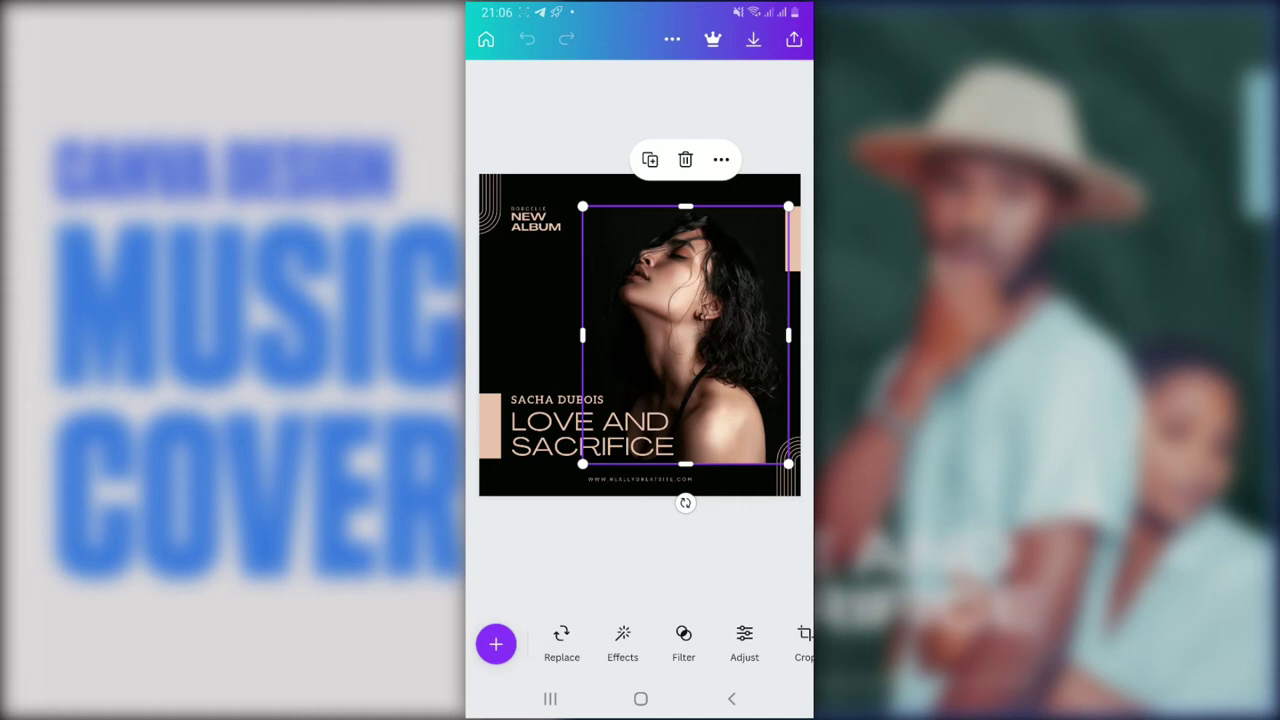
# Step: Bring up Canva's gallery picker, then leave Canva for the phone's home screen and app list
pyautogui.click(561, 643)
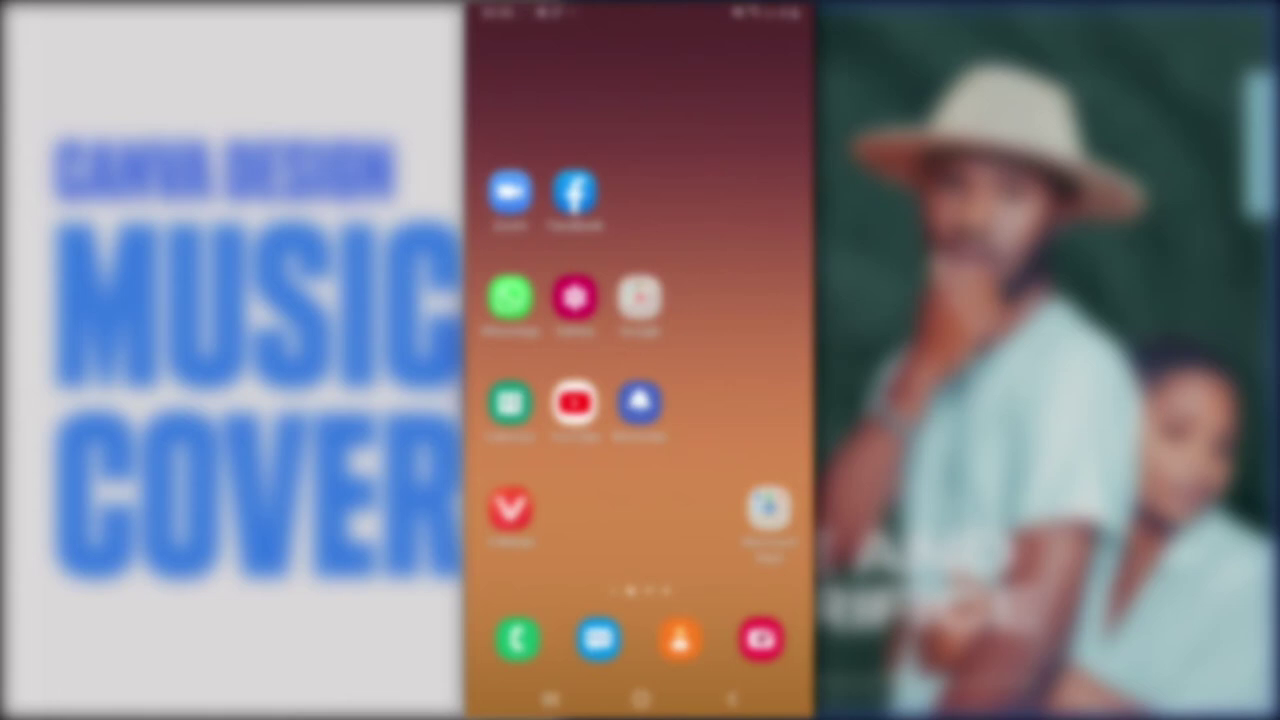
pyautogui.click(548, 698)
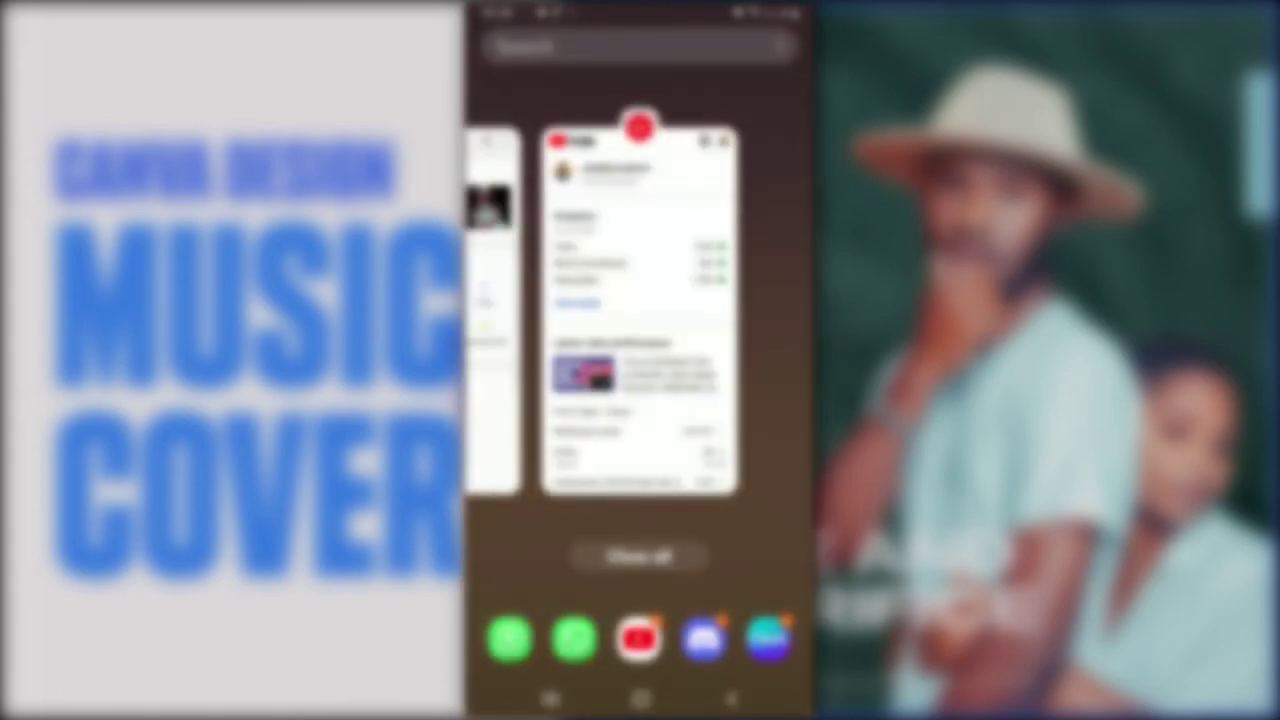
pyautogui.moveTo(560, 300); pyautogui.dragTo(720, 300)
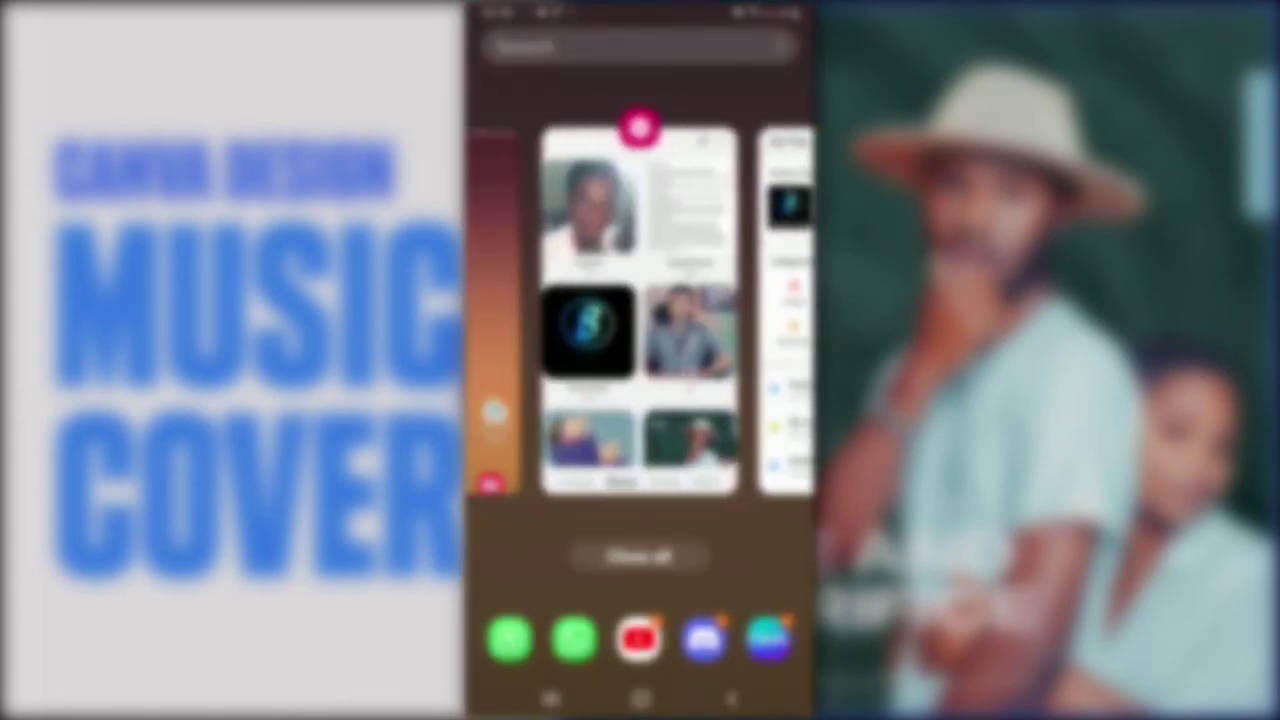
pyautogui.moveTo(560, 300); pyautogui.dragTo(760, 300)
pyautogui.click(640, 698)
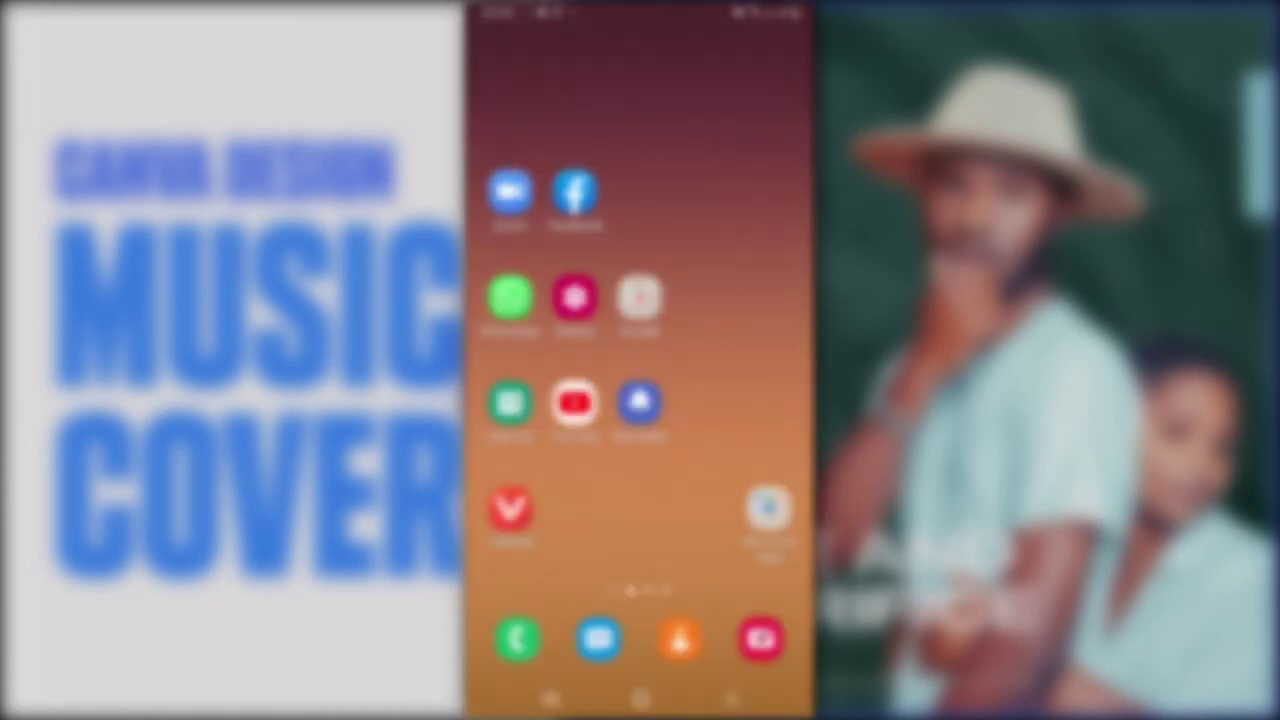
pyautogui.moveTo(640, 520); pyautogui.dragTo(640, 250)
# Step: Launch Chrome and run a Google search for 'remove bg'
pyautogui.click(510, 392)
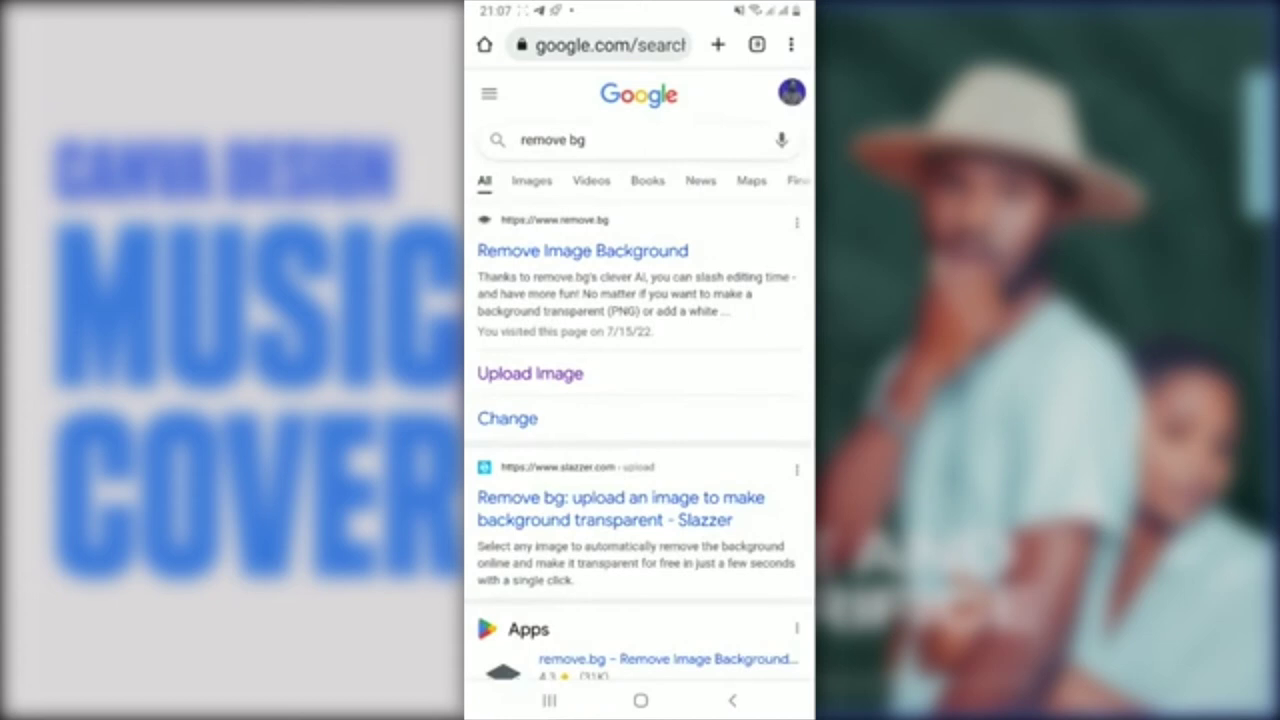
pyautogui.click(600, 140)
pyautogui.press('Return')
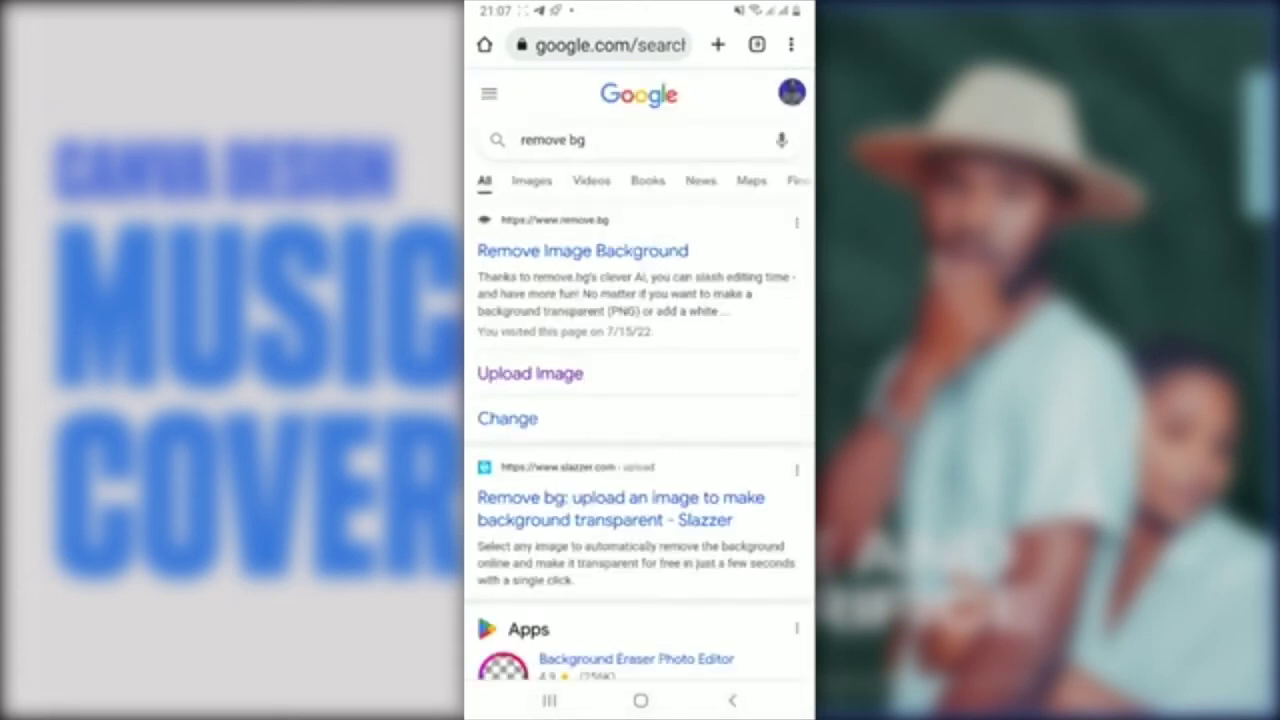
# Step: Open remove.bg from the results and start an image upload, browsing the phone's gallery
pyautogui.click(530, 373)
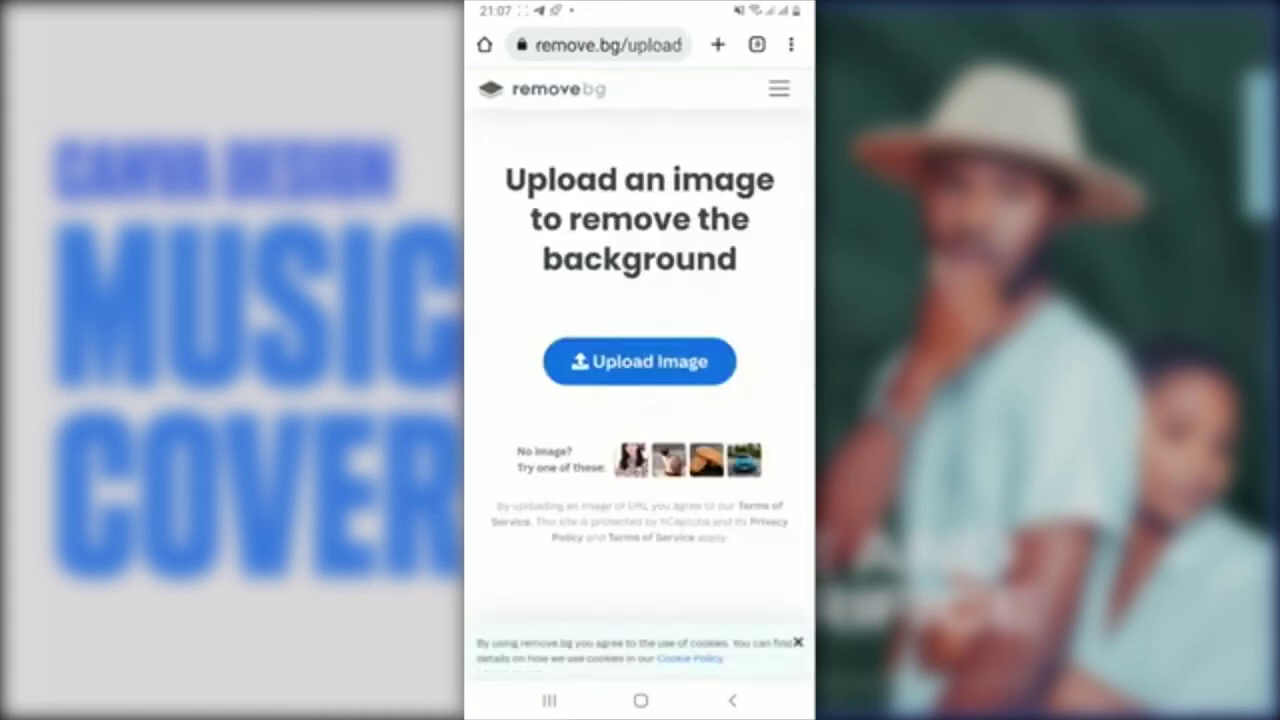
pyautogui.click(639, 361)
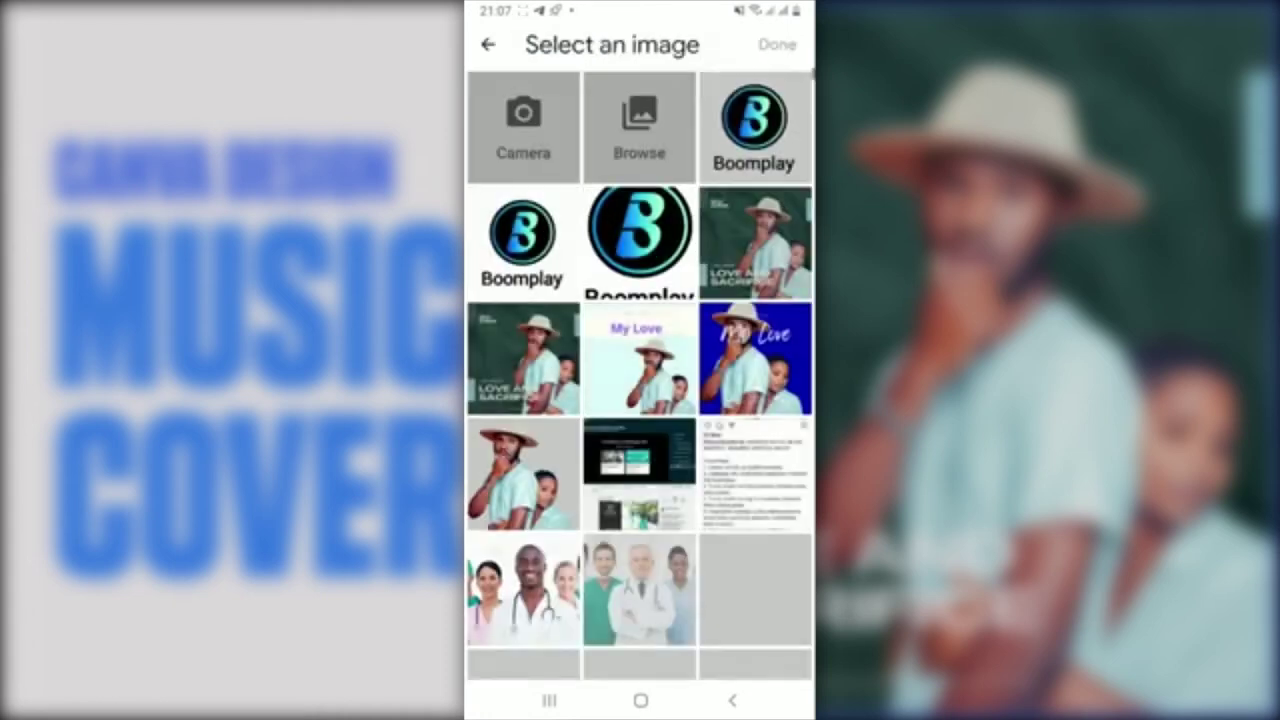
pyautogui.scroll(-3, 641, 374)
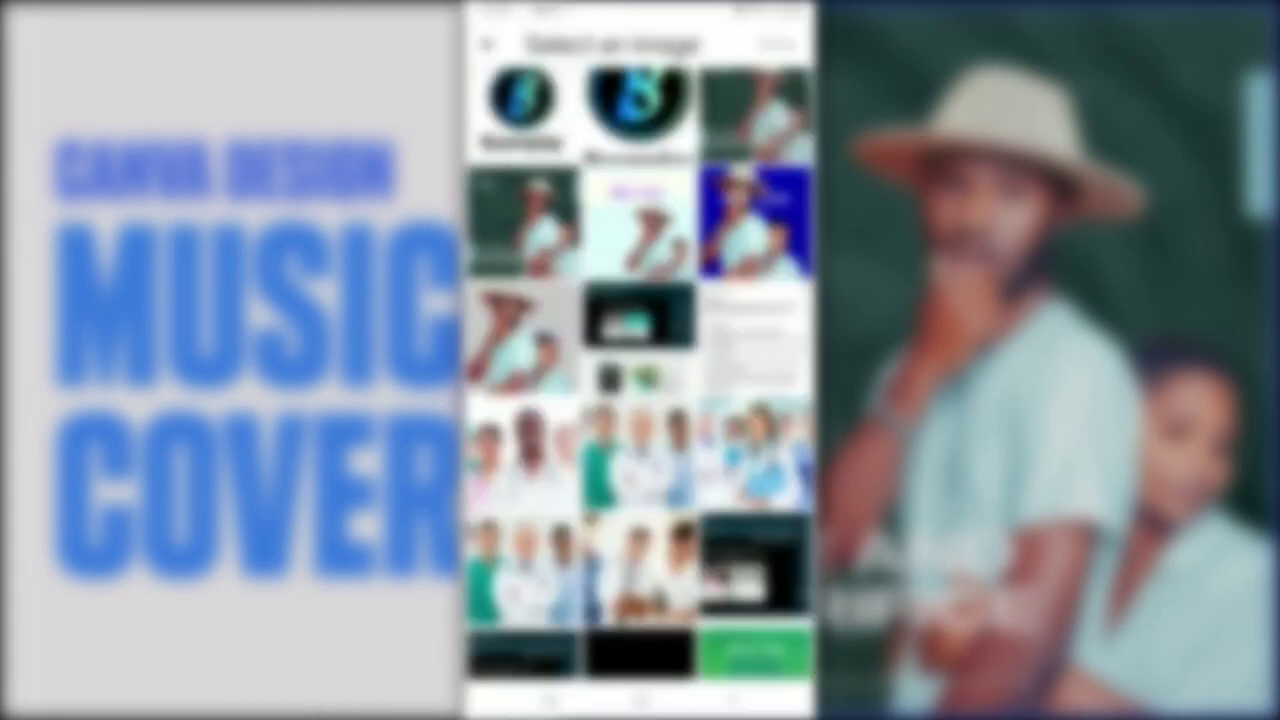
pyautogui.scroll(-5, 640, 374)
pyautogui.scroll(-3, 640, 374)
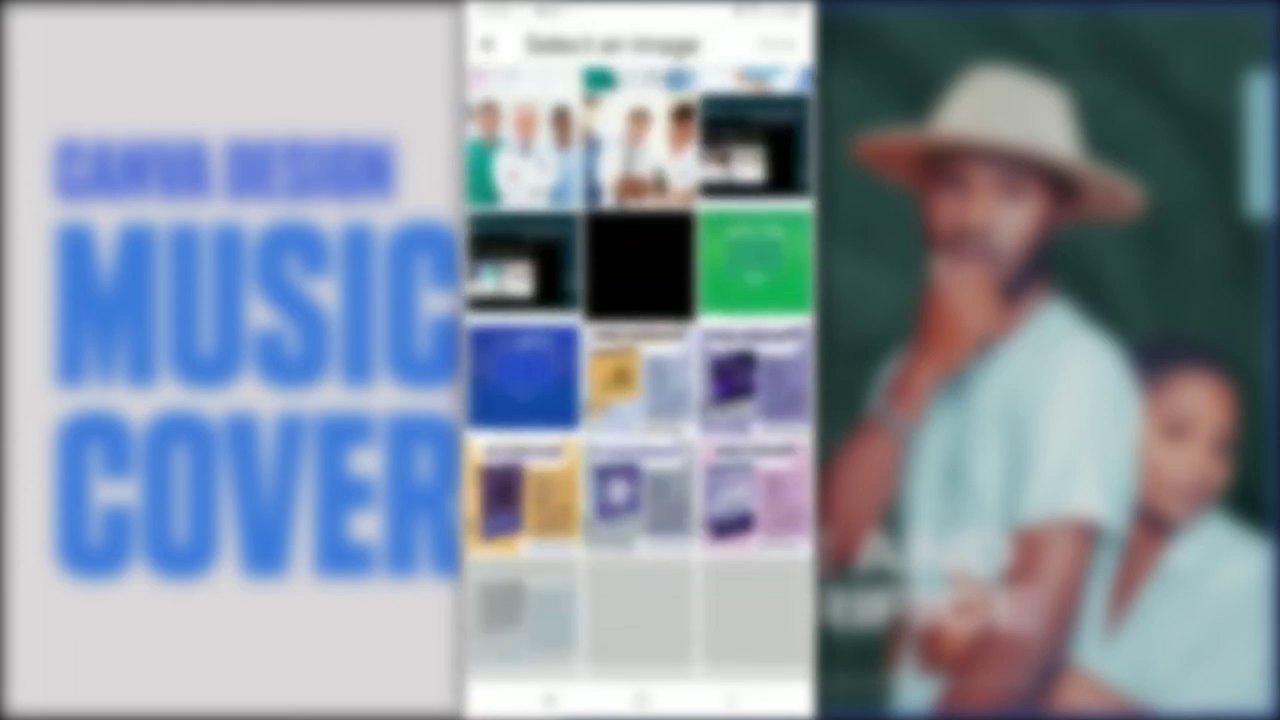
pyautogui.scroll(7, 640, 374)
pyautogui.scroll(3, 640, 374)
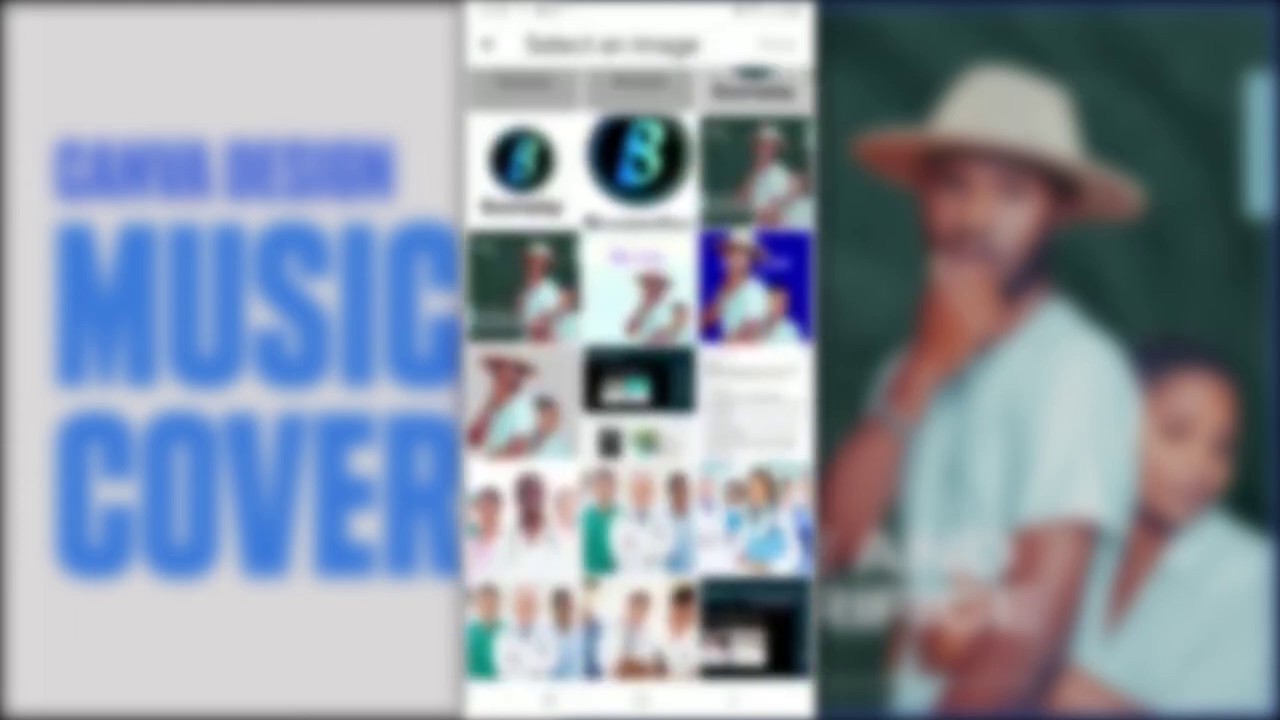
pyautogui.scroll(2, 640, 374)
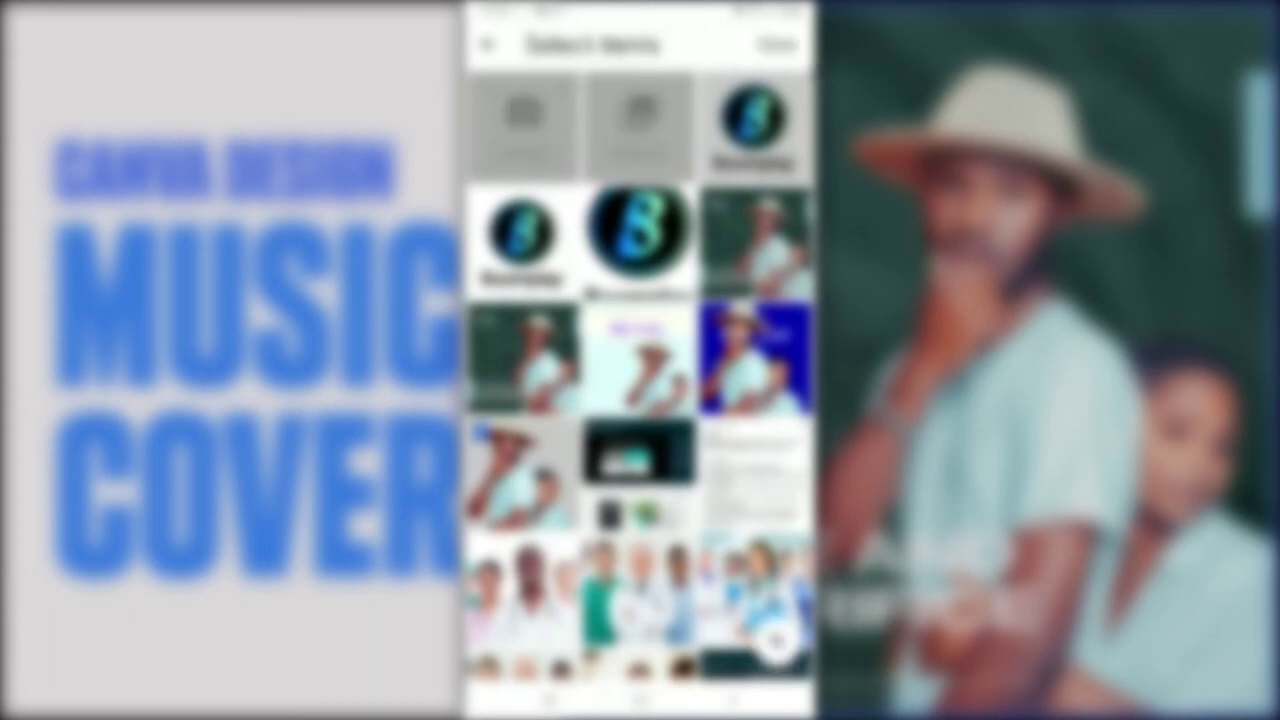
pyautogui.click(520, 472)
pyautogui.click(520, 472)
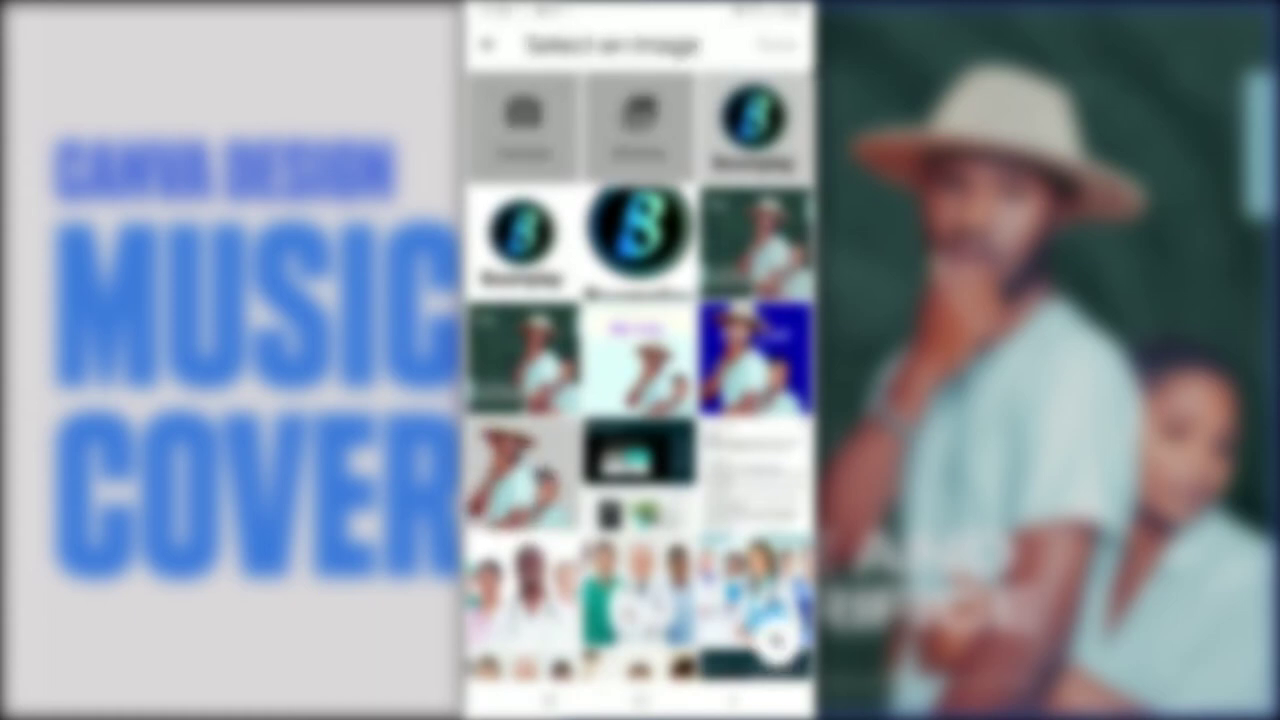
pyautogui.click(640, 358)
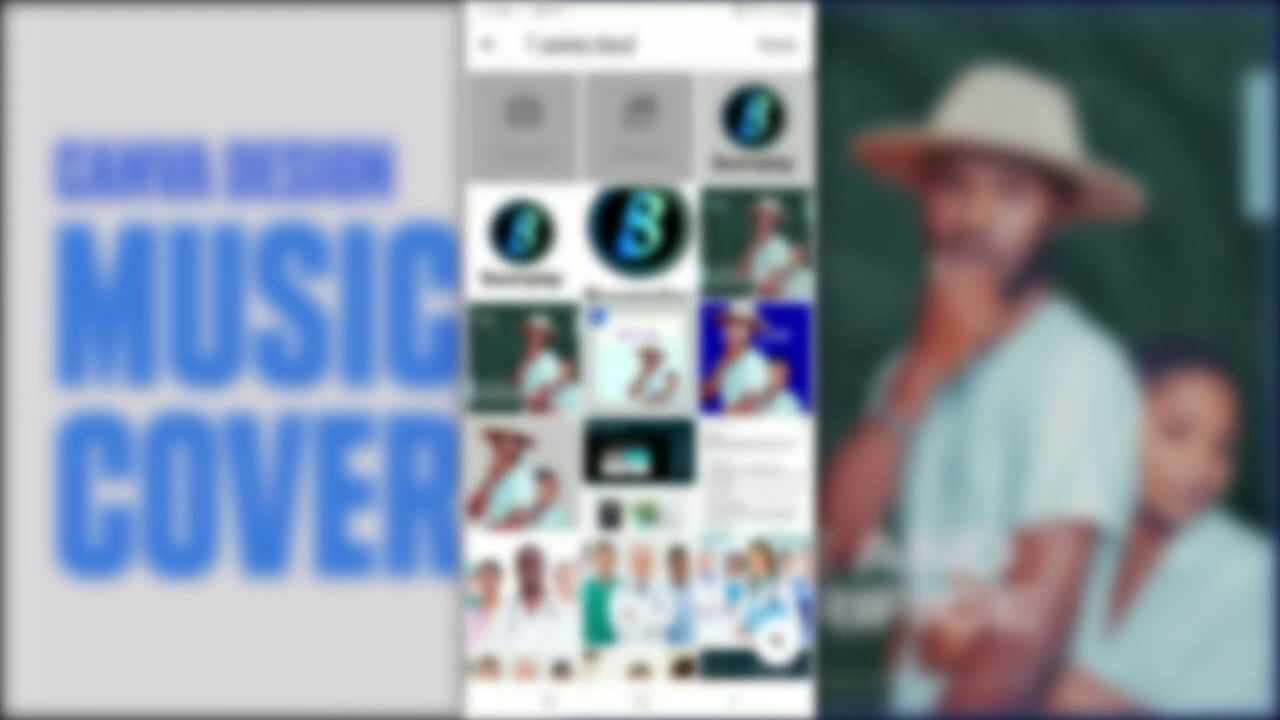
pyautogui.click(640, 358)
# Step: Select the single photo whose background will be removed, showing 1 selected
pyautogui.scroll(-3, 640, 380)
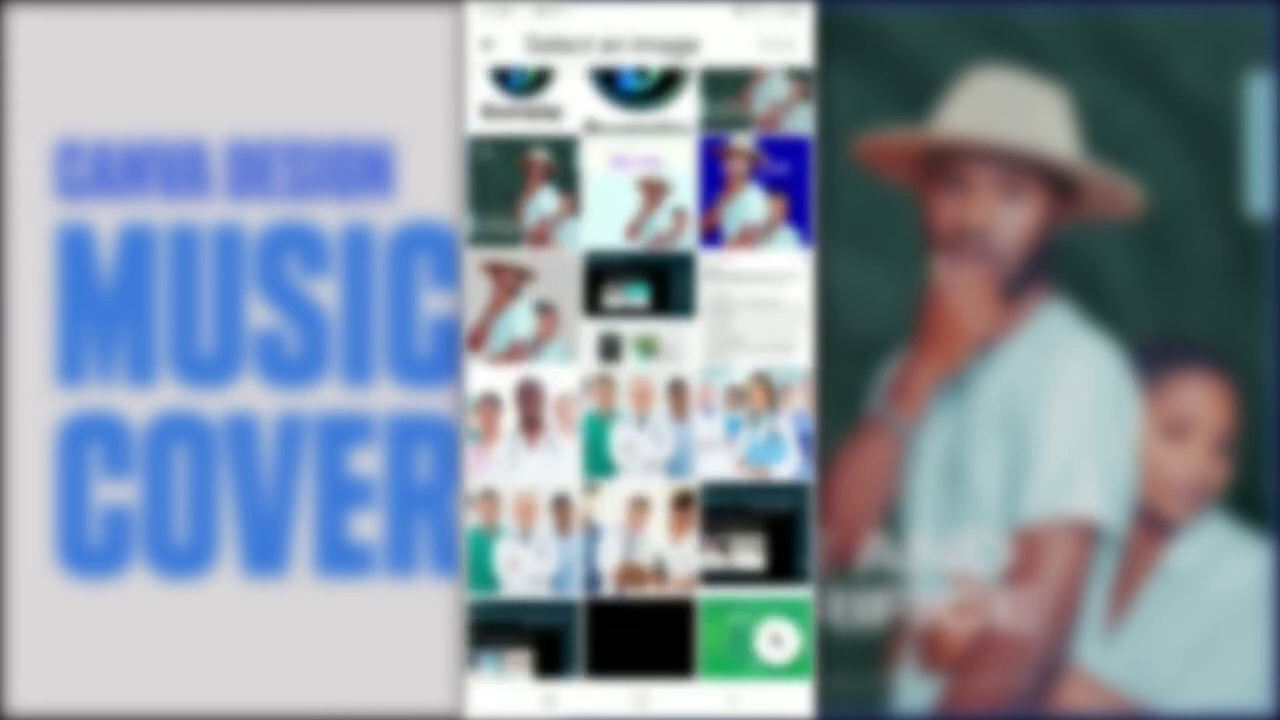
pyautogui.scroll(-5, 640, 380)
pyautogui.scroll(-3, 640, 380)
pyautogui.scroll(-3, 640, 380)
pyautogui.scroll(-3, 640, 380)
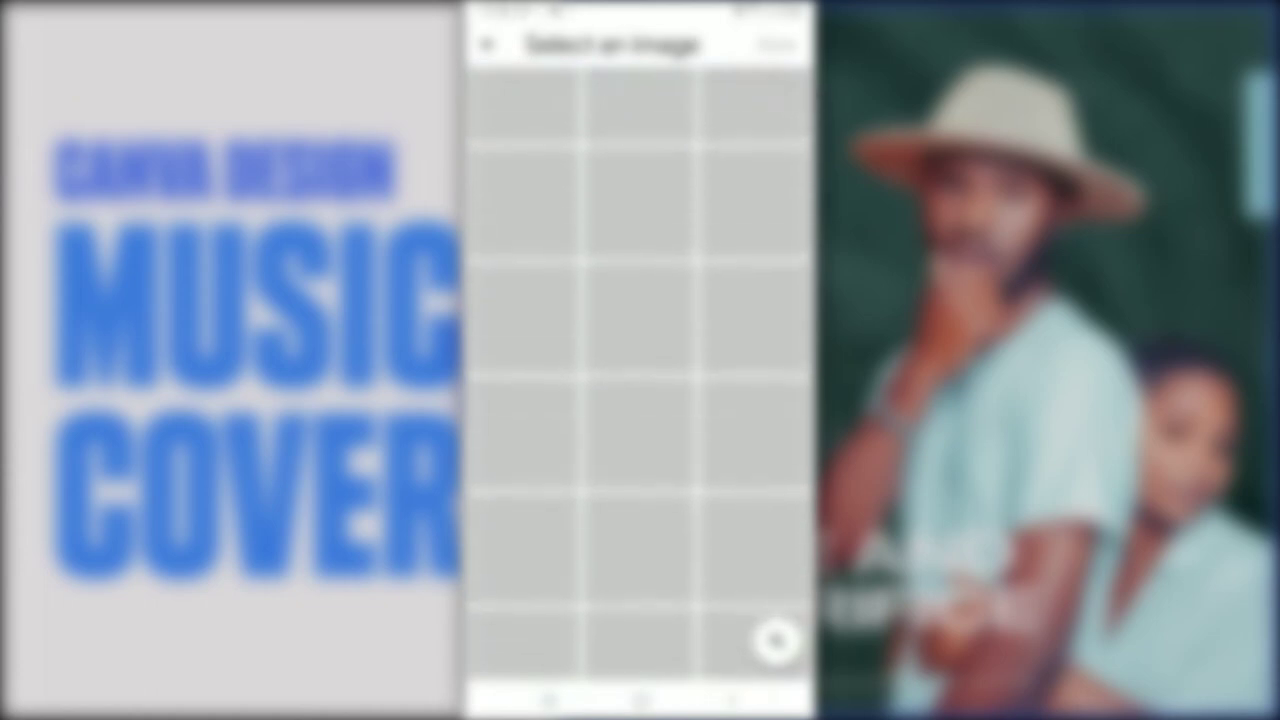
pyautogui.scroll(10, 640, 380)
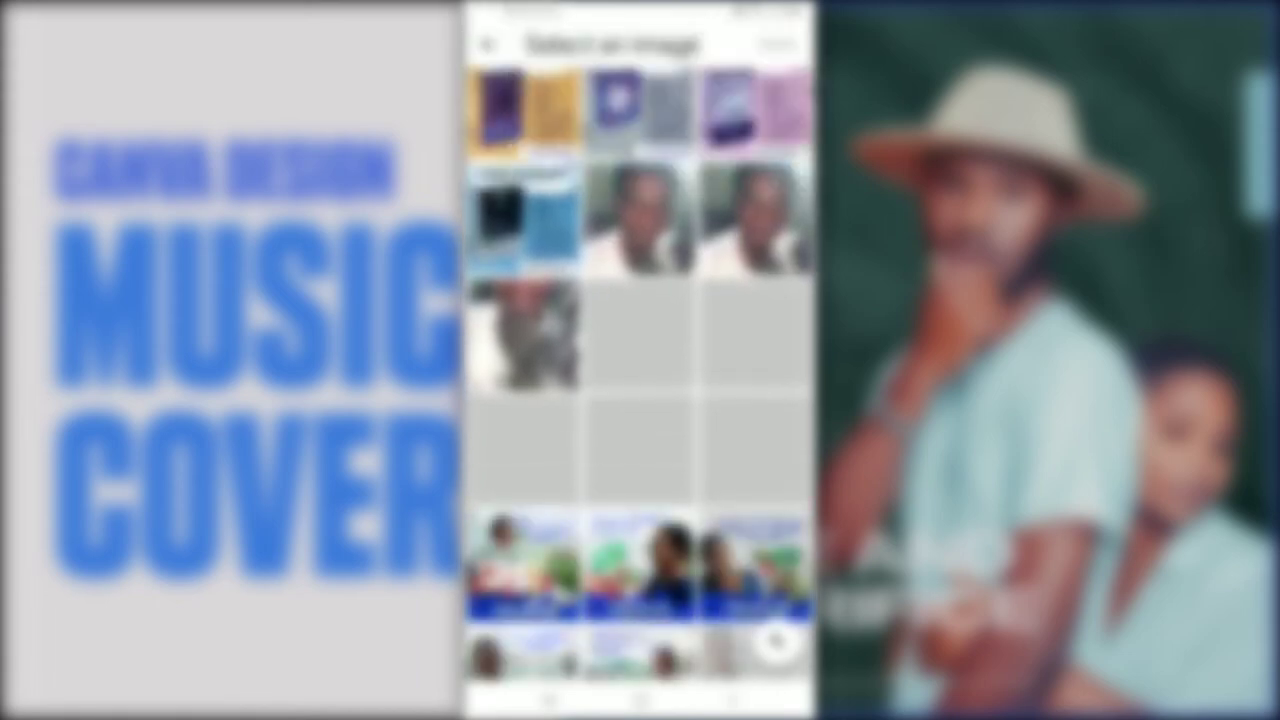
pyautogui.scroll(-5, 640, 380)
pyautogui.scroll(-2, 640, 380)
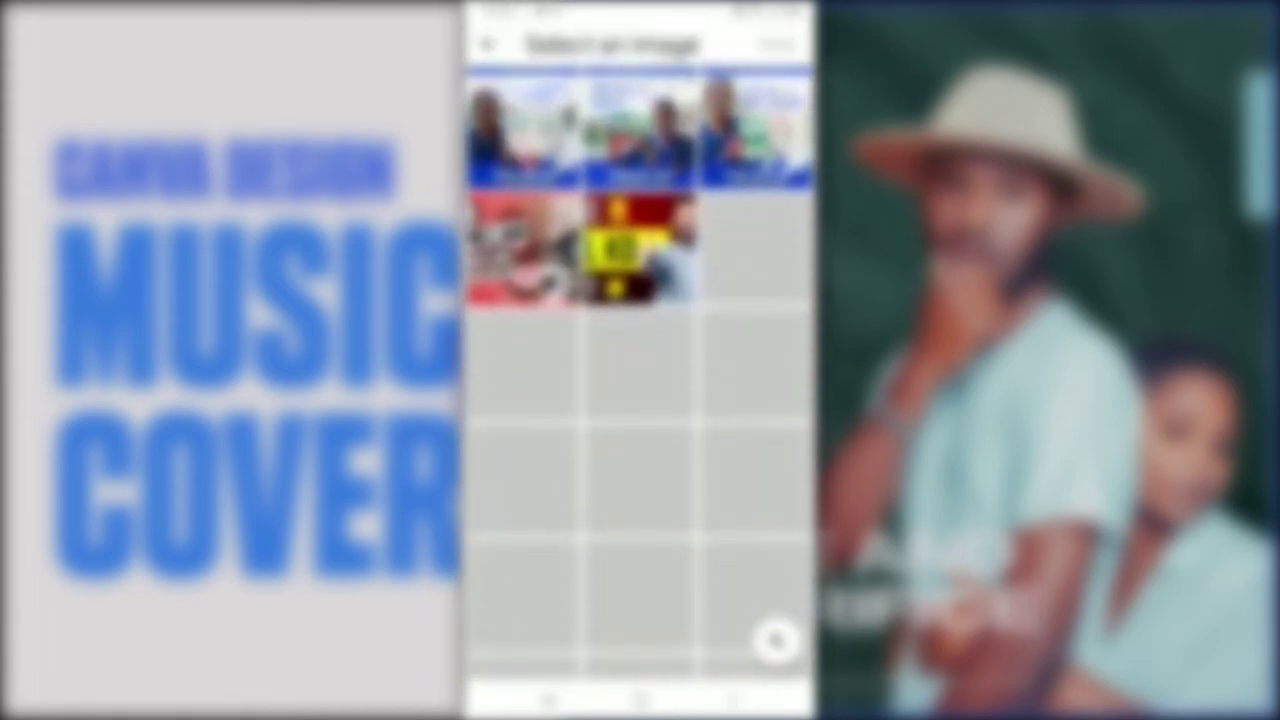
pyautogui.scroll(2, 640, 370)
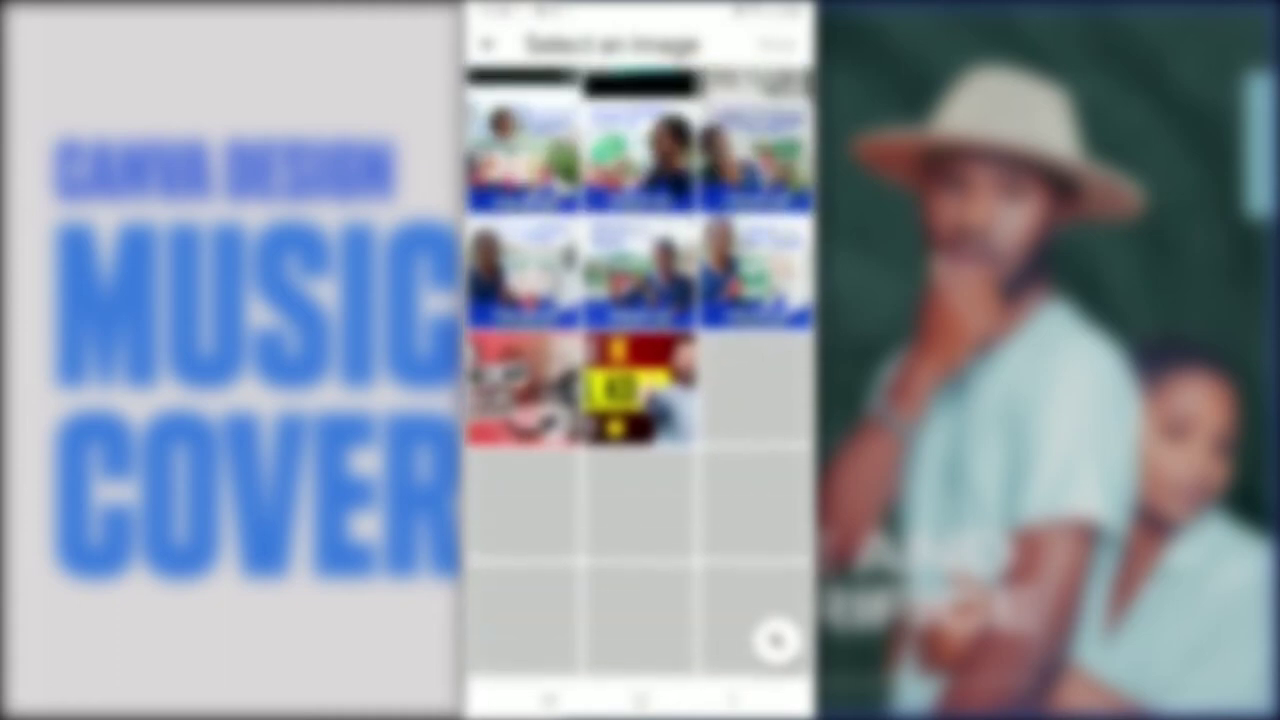
pyautogui.click(638, 390)
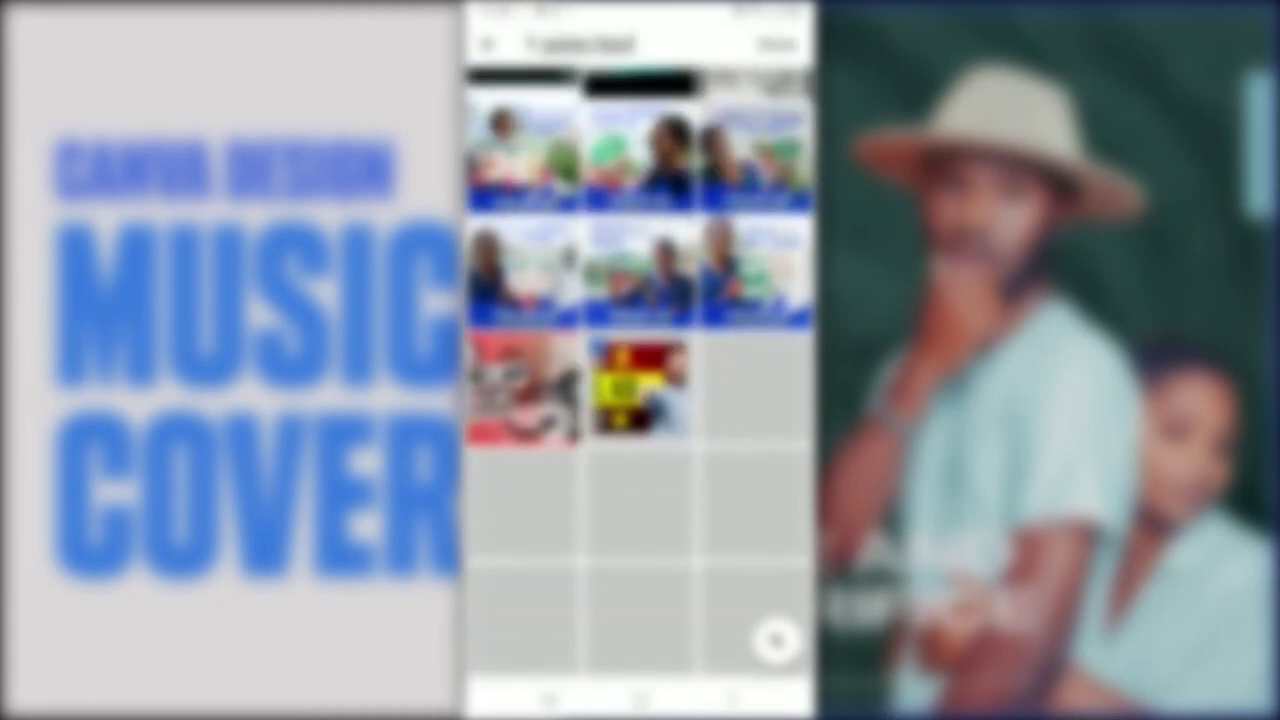
pyautogui.scroll(2, 640, 370)
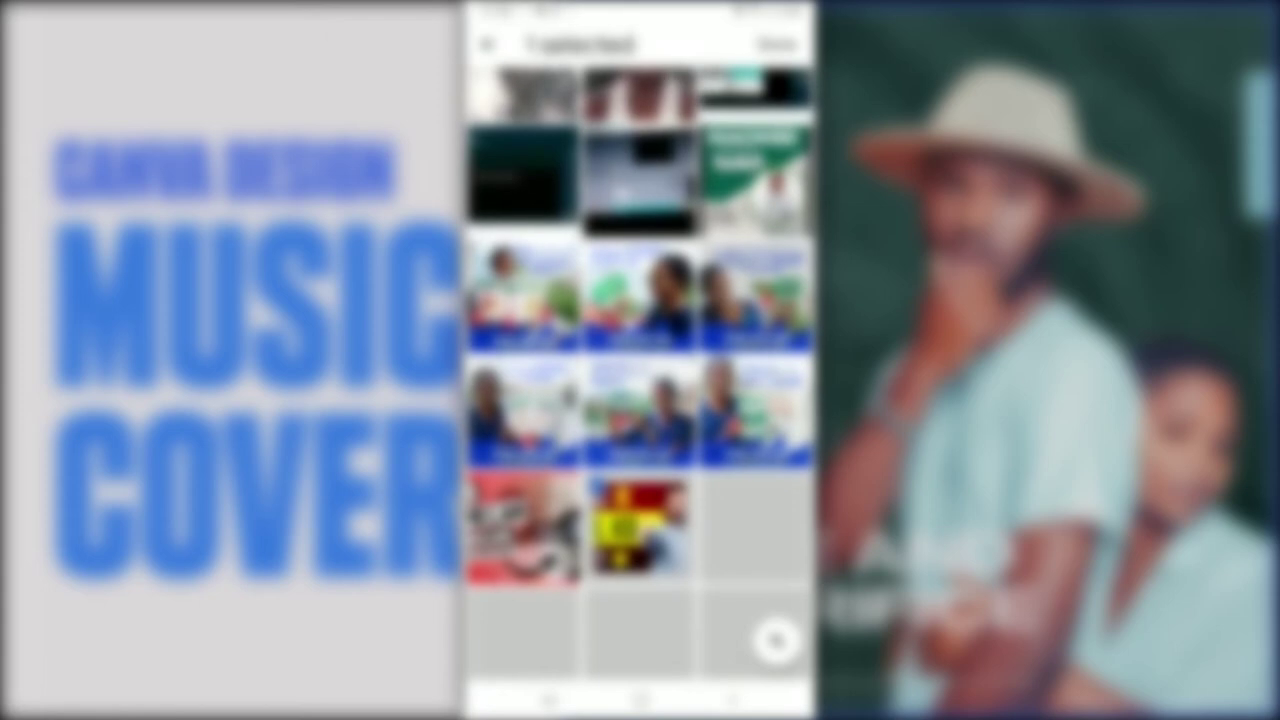
# Step: Upload the photo, download the 149.67 KB background-removed cutout, and switch back to Canva
pyautogui.click(775, 44)
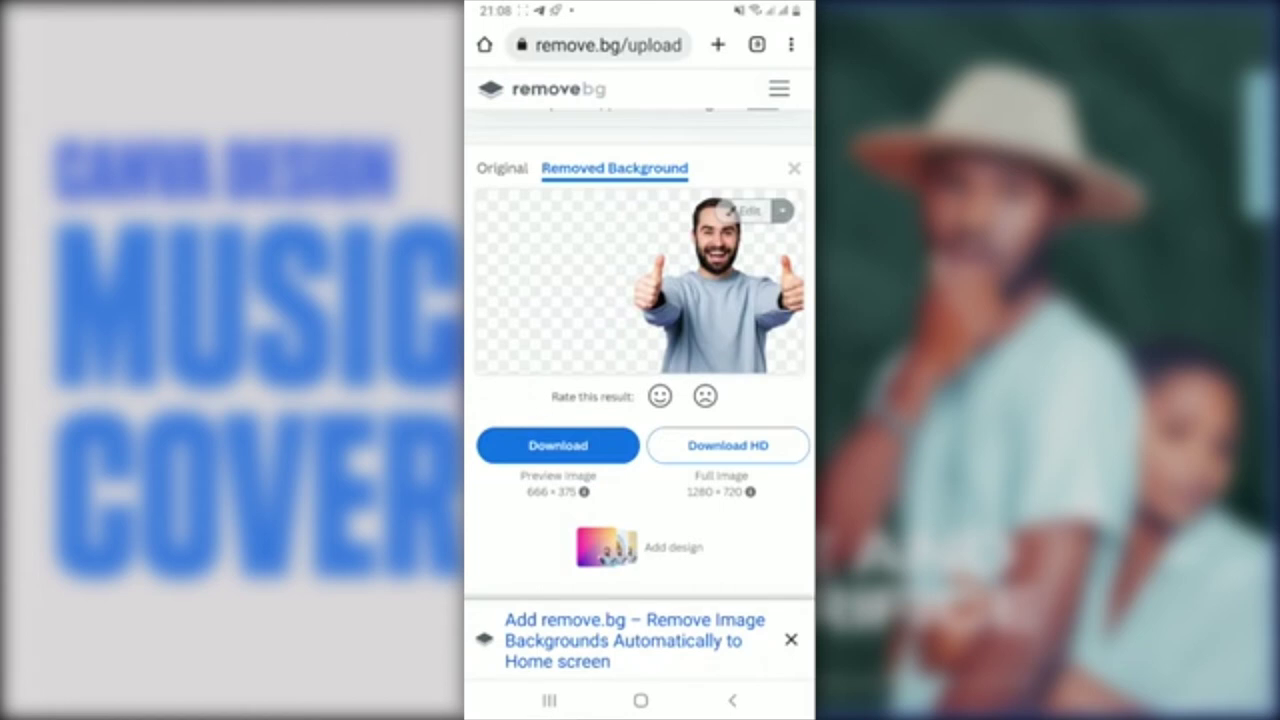
pyautogui.click(558, 445)
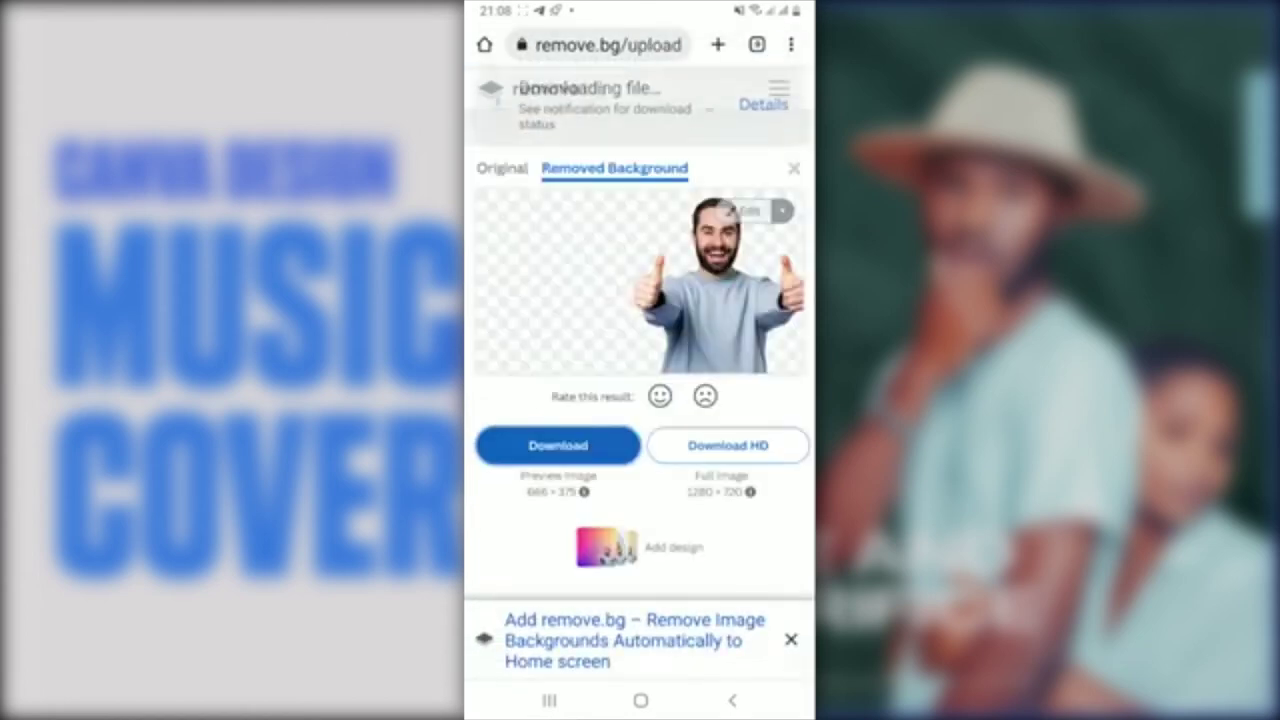
pyautogui.click(549, 700)
pyautogui.moveTo(560, 340)
pyautogui.mouseDown()
pyautogui.moveTo(780, 340)
pyautogui.moveTo(600, 340)
pyautogui.mouseUp()
# Step: Add the couple cutout from Canva's Gallery, shift it down-right and enlarge it
pyautogui.click(666, 340)
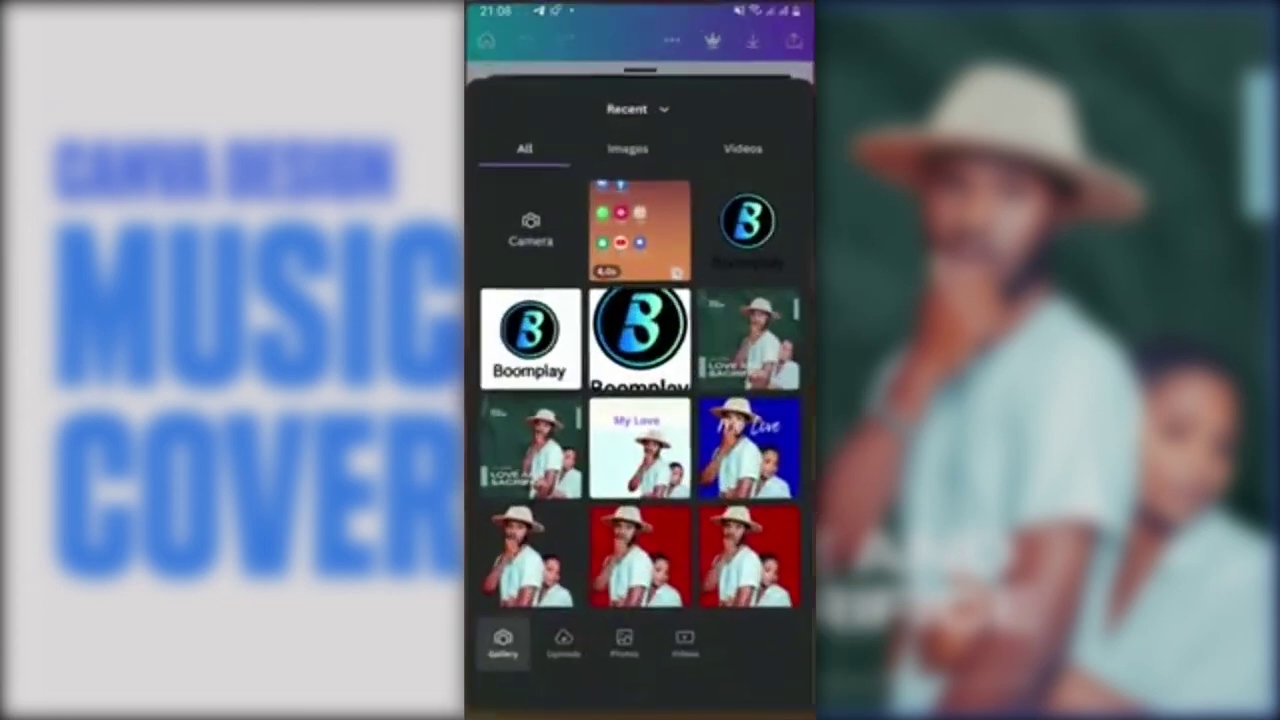
pyautogui.click(530, 330)
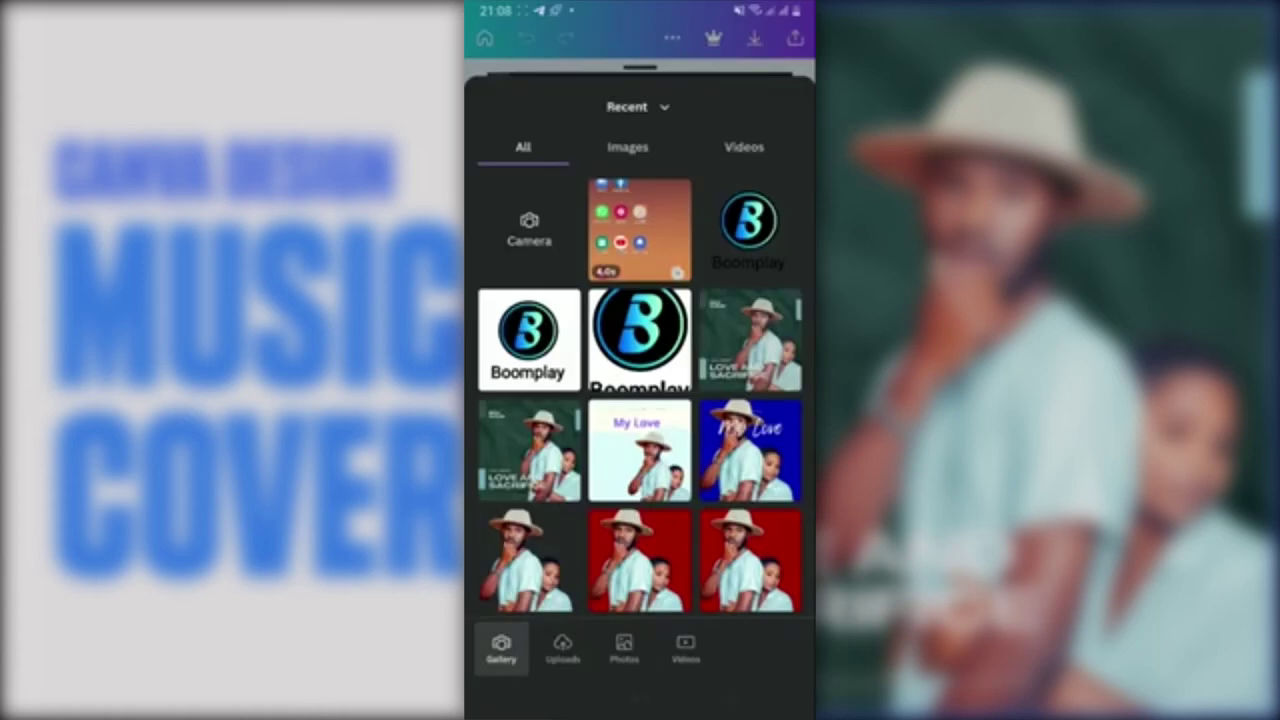
pyautogui.scroll(-2, 640, 400)
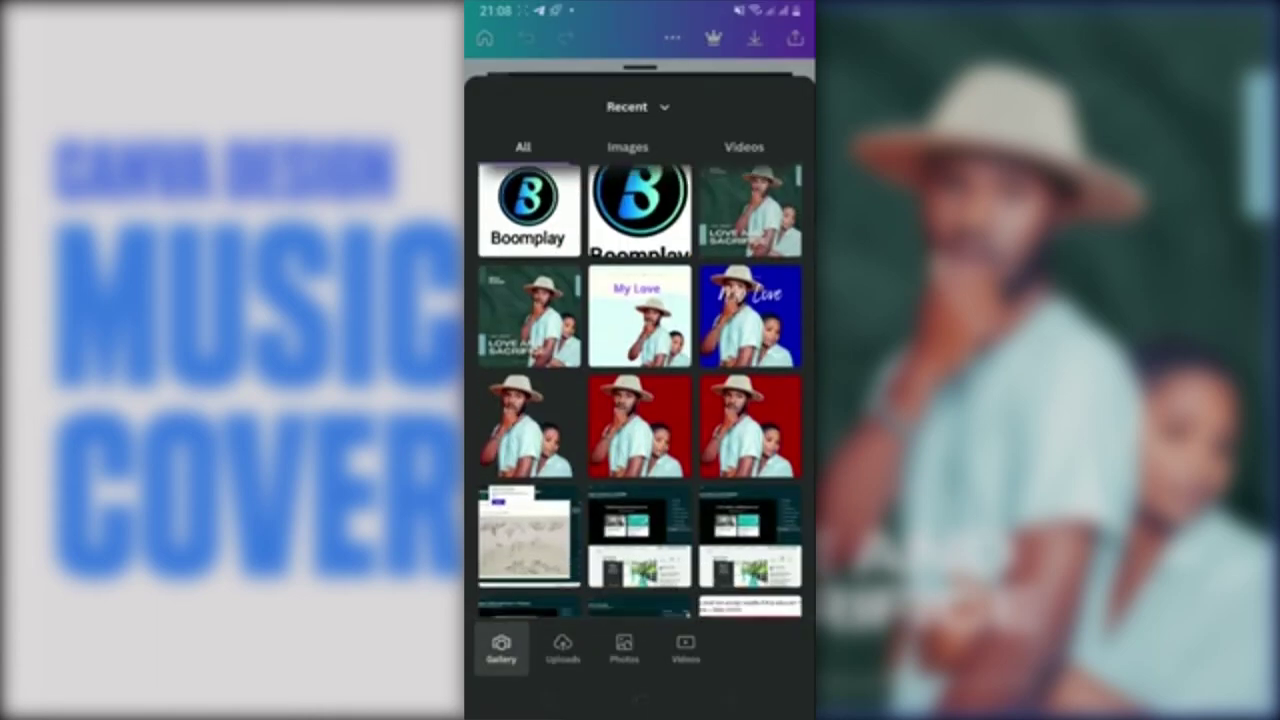
pyautogui.click(529, 427)
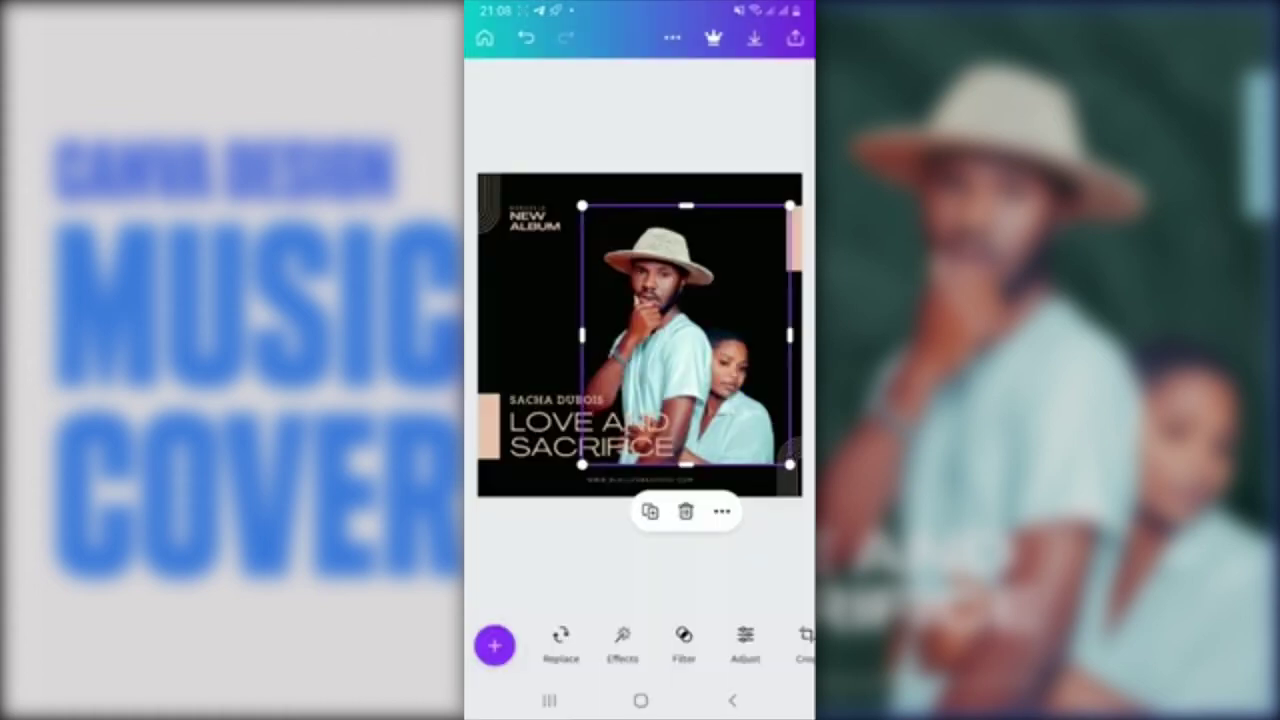
pyautogui.moveTo(686, 335); pyautogui.dragTo(718, 368)
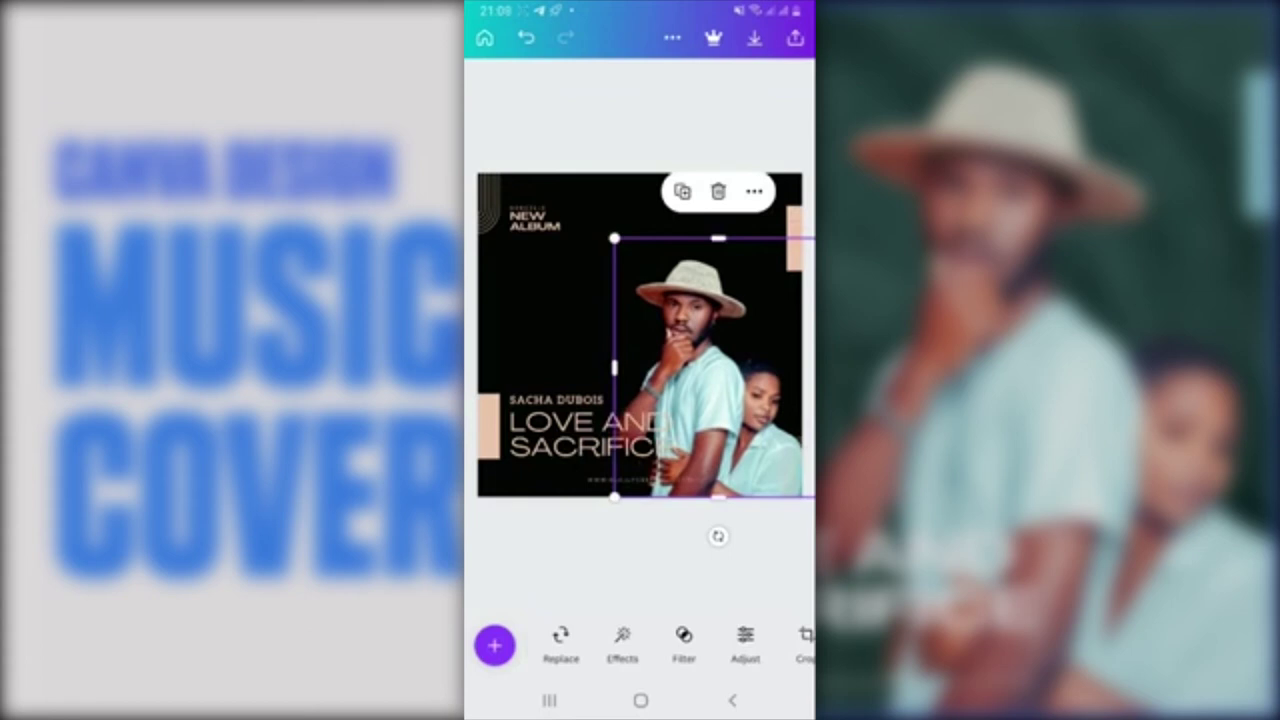
pyautogui.moveTo(614, 236); pyautogui.dragTo(580, 196)
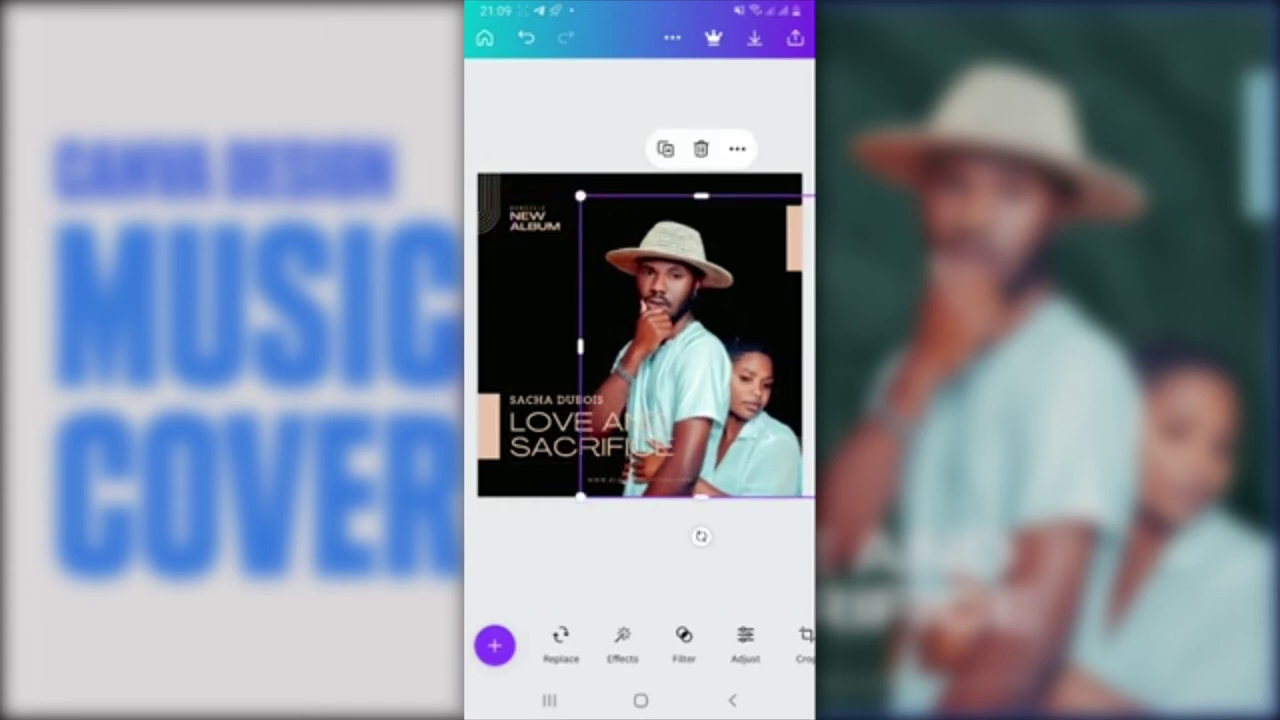
pyautogui.click(640, 560)
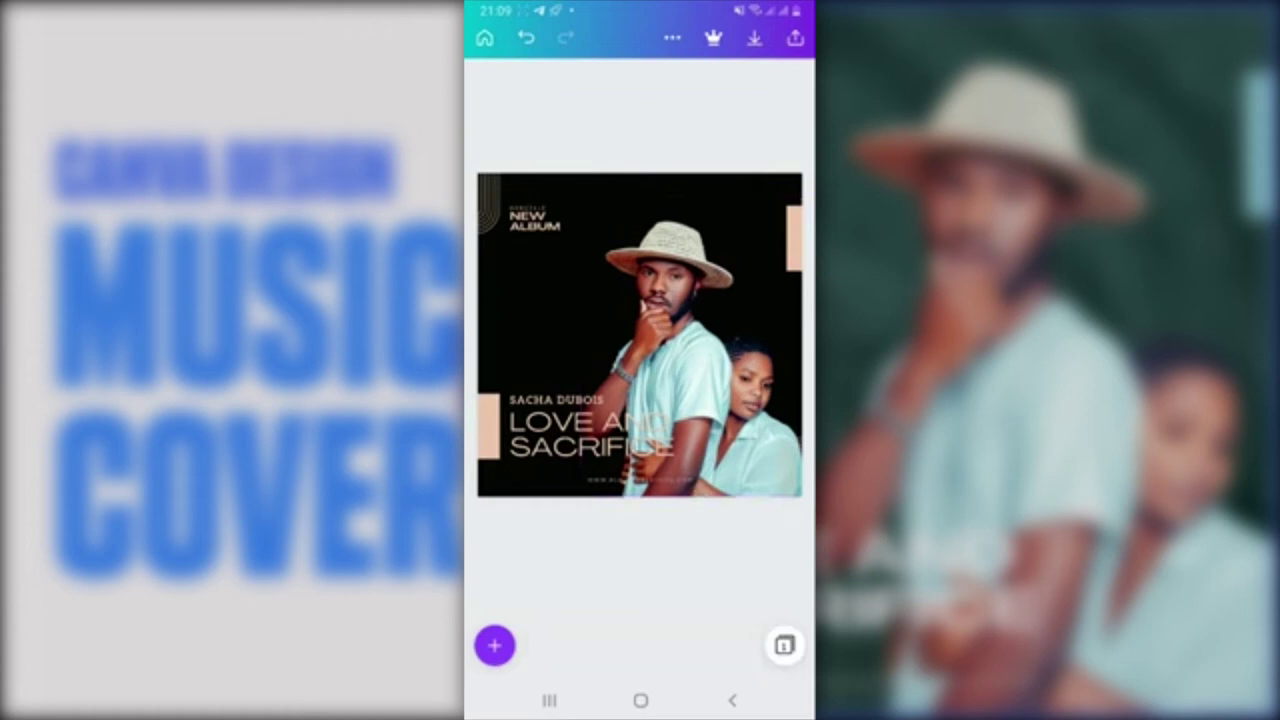
# Step: Set the NEW ALBUM label to the default white colour swatch
pyautogui.click(537, 220)
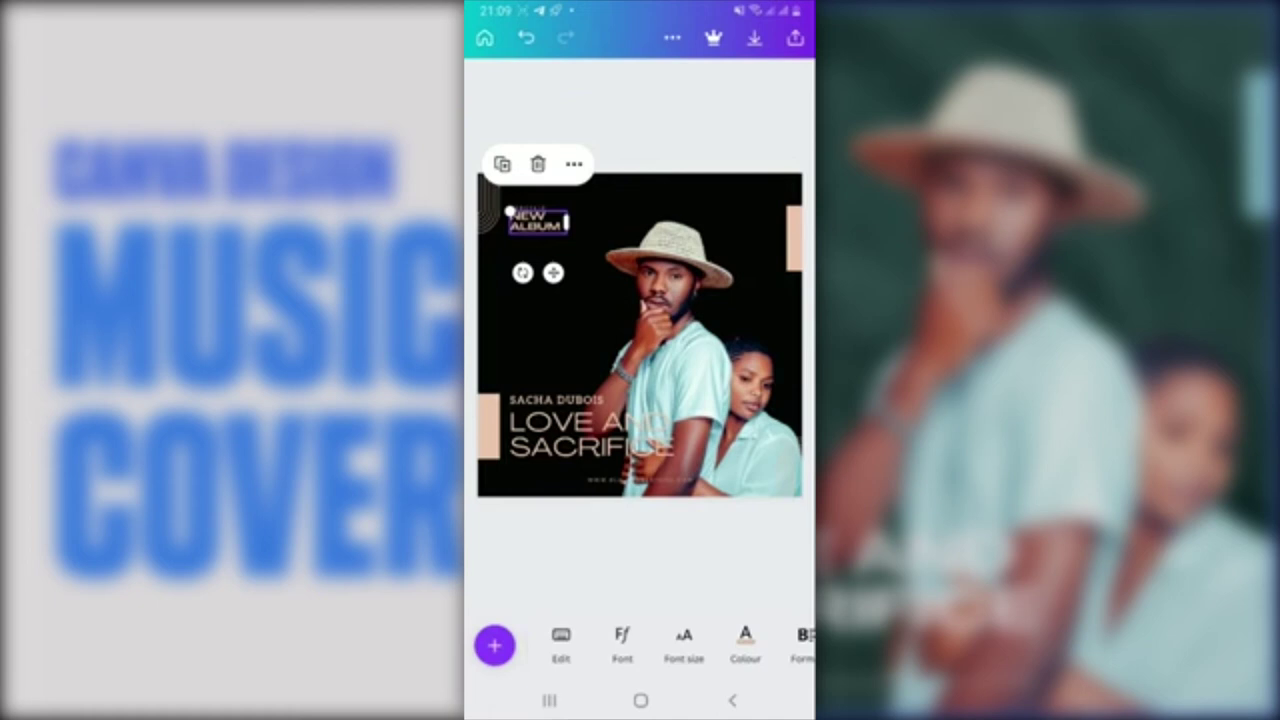
pyautogui.hscroll(2, 680, 645)
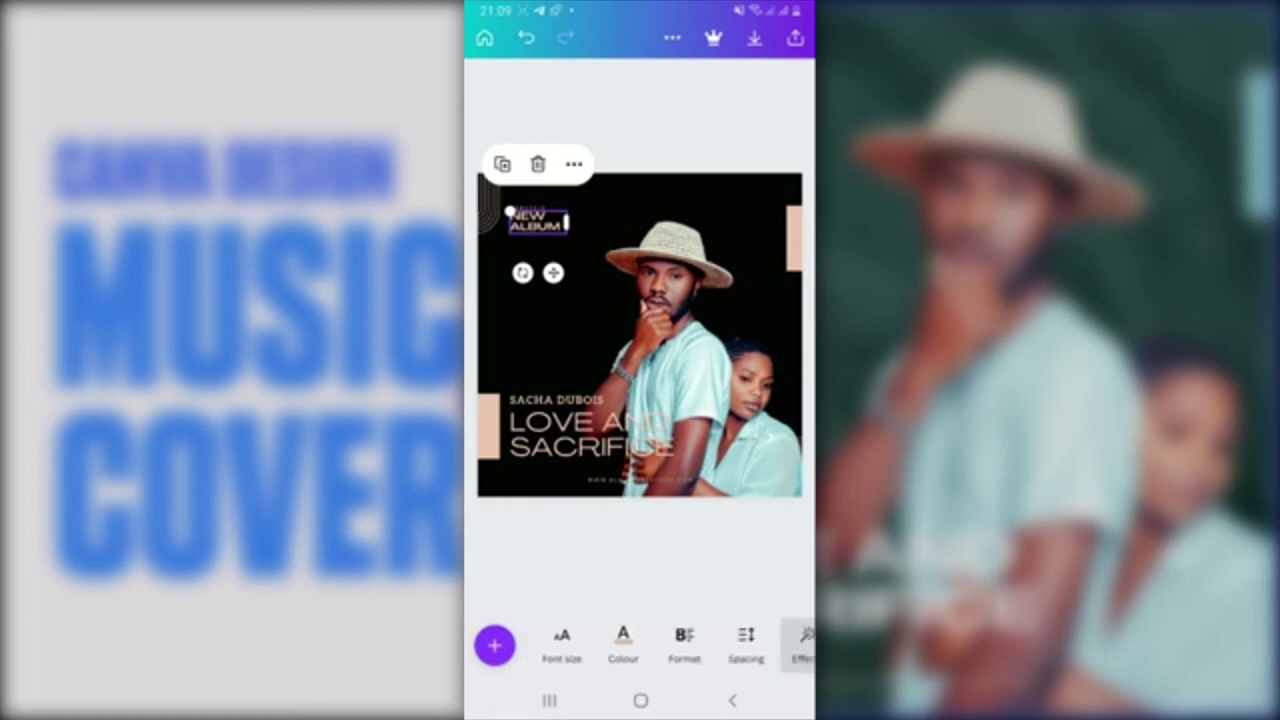
pyautogui.click(623, 645)
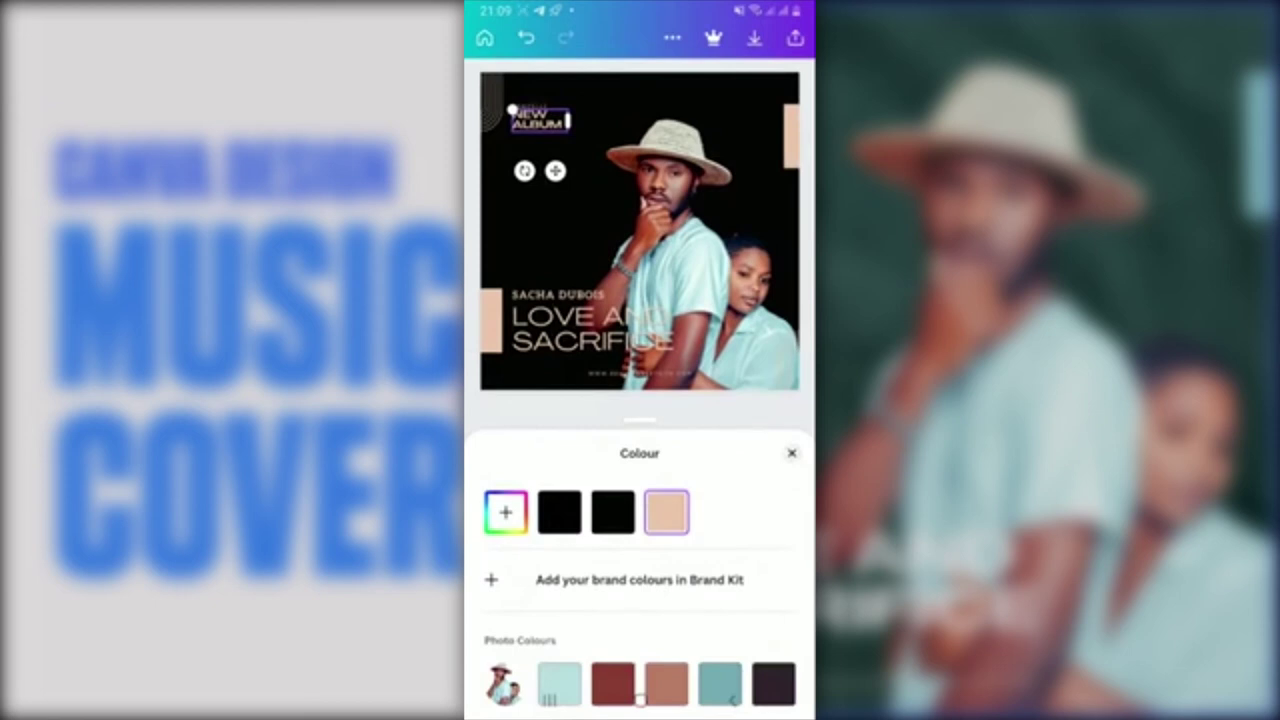
pyautogui.scroll(-3, 640, 600)
pyautogui.scroll(1, 640, 600)
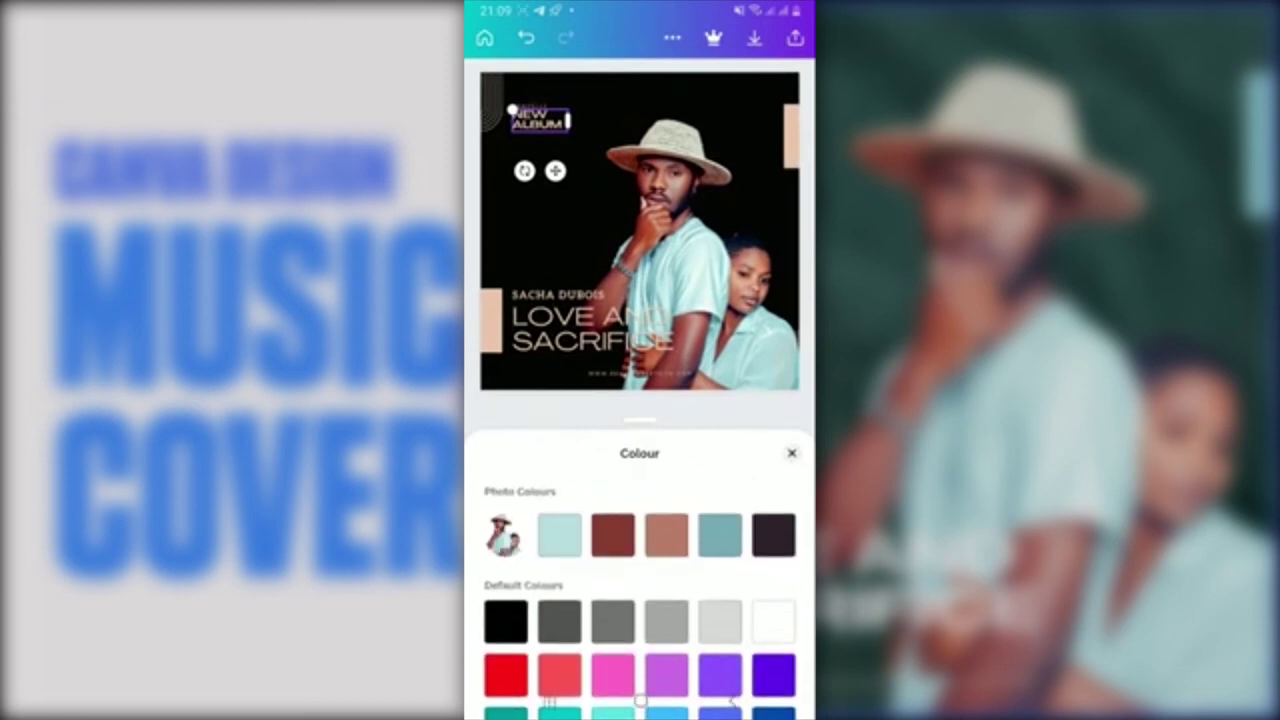
pyautogui.click(773, 620)
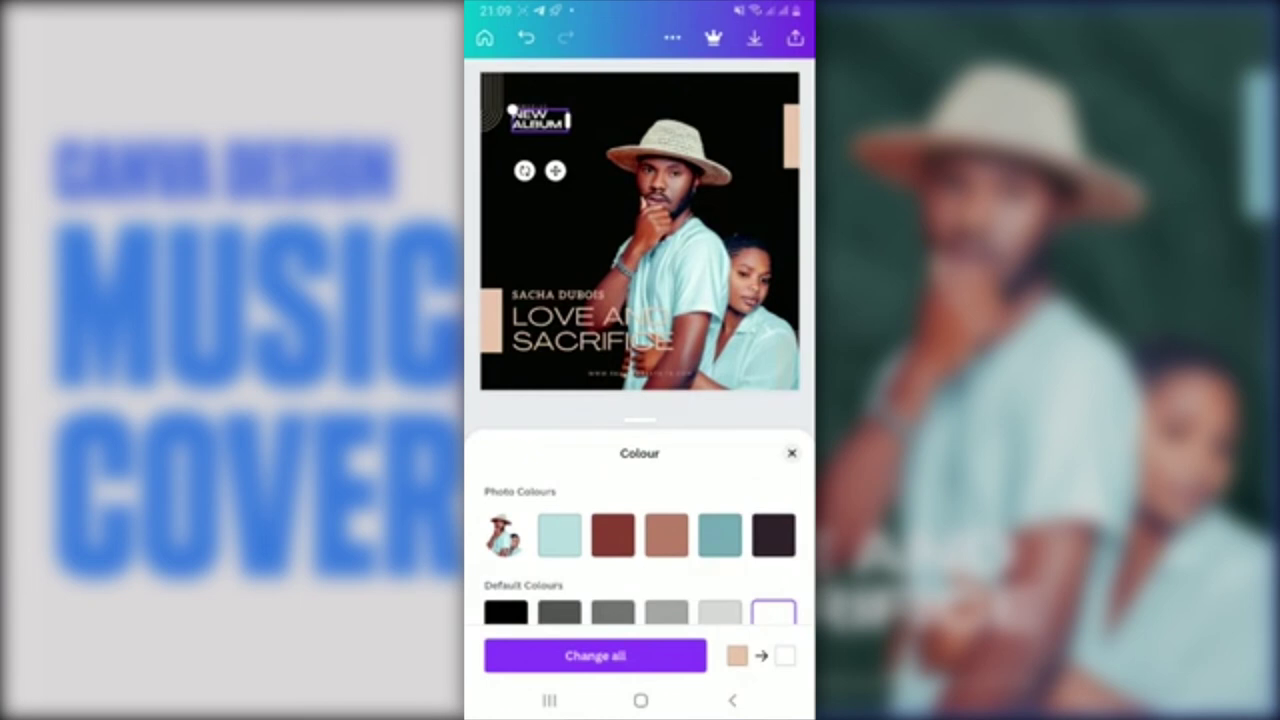
pyautogui.click(590, 330)
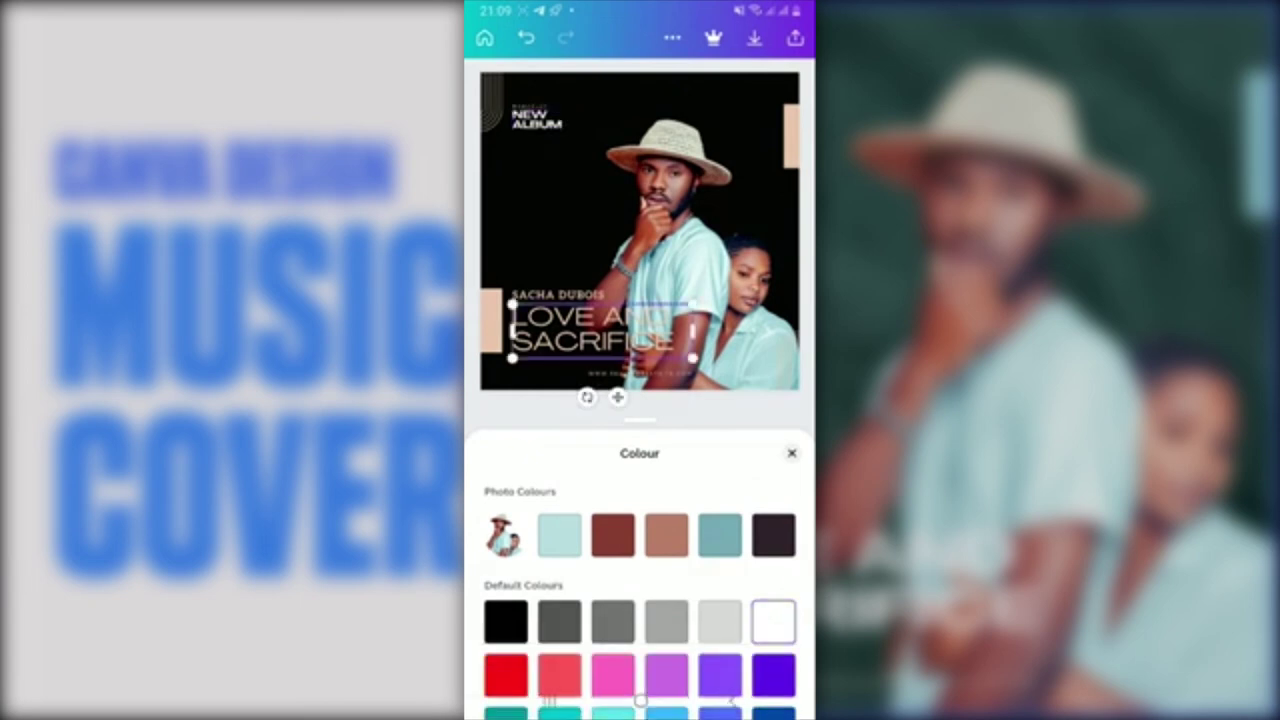
pyautogui.click(592, 330)
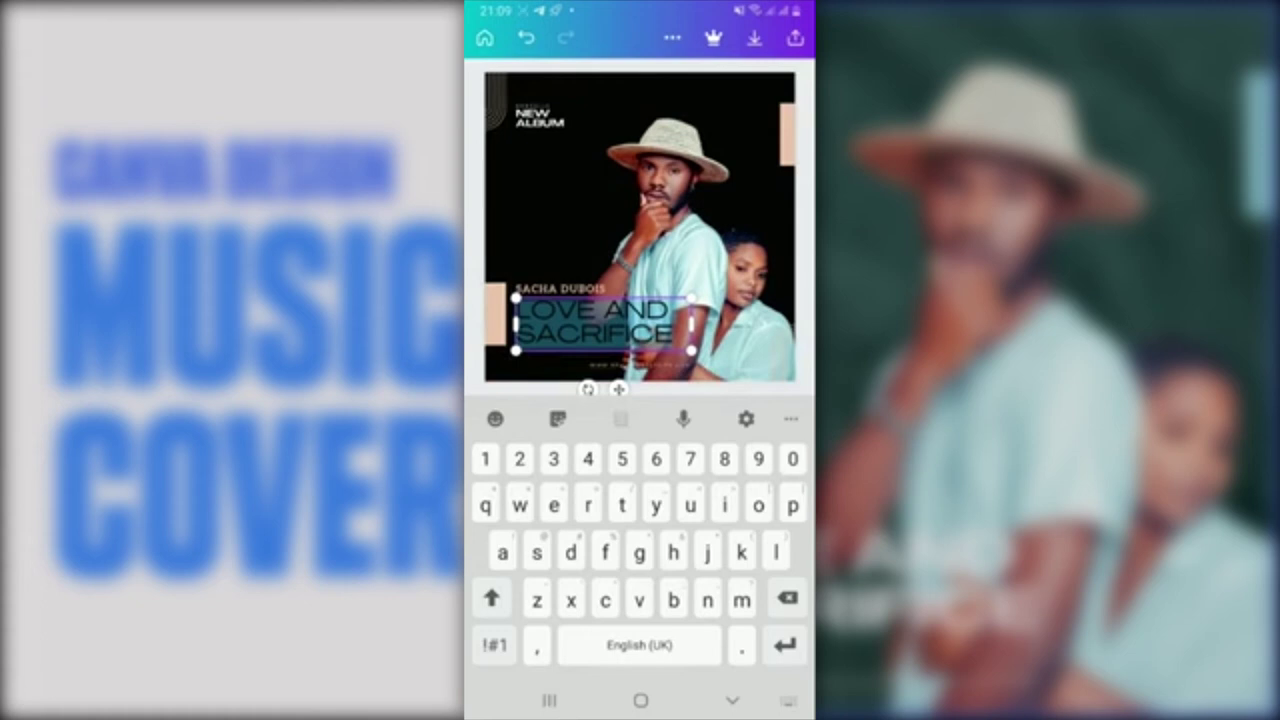
# Step: Colour the LOVE AND SACRIFICE title white
pyautogui.click(732, 700)
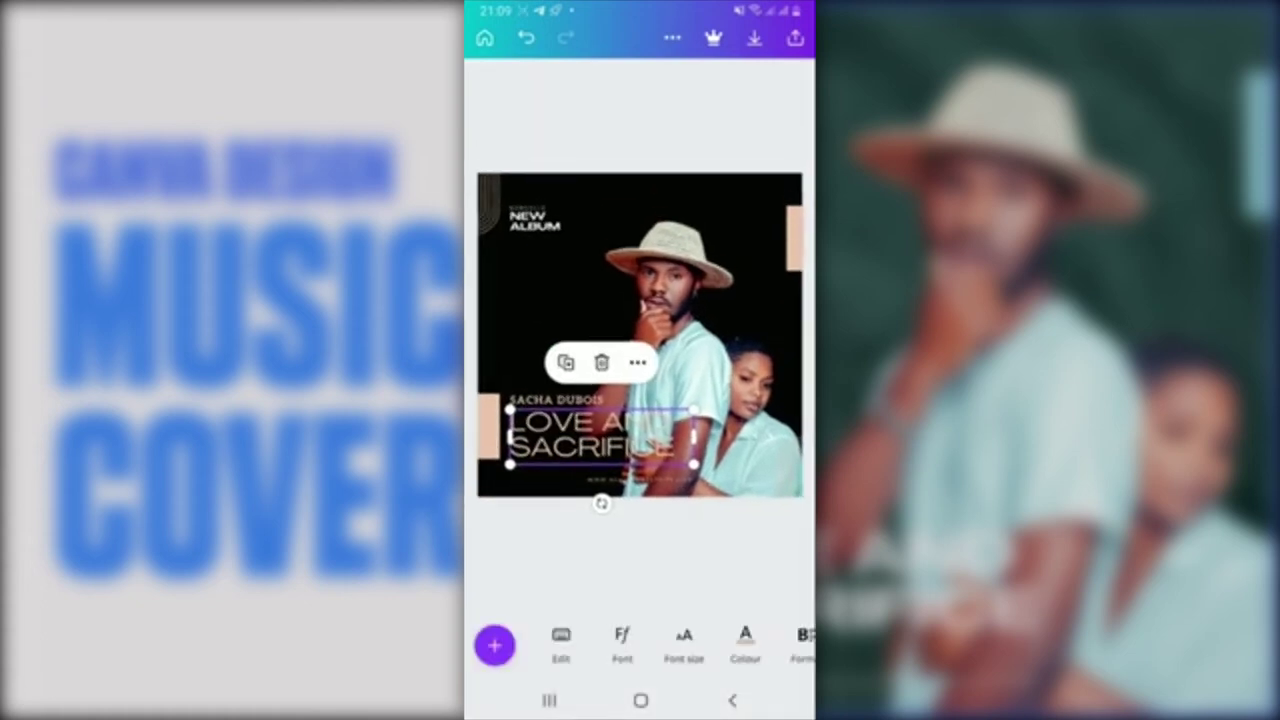
pyautogui.click(592, 440)
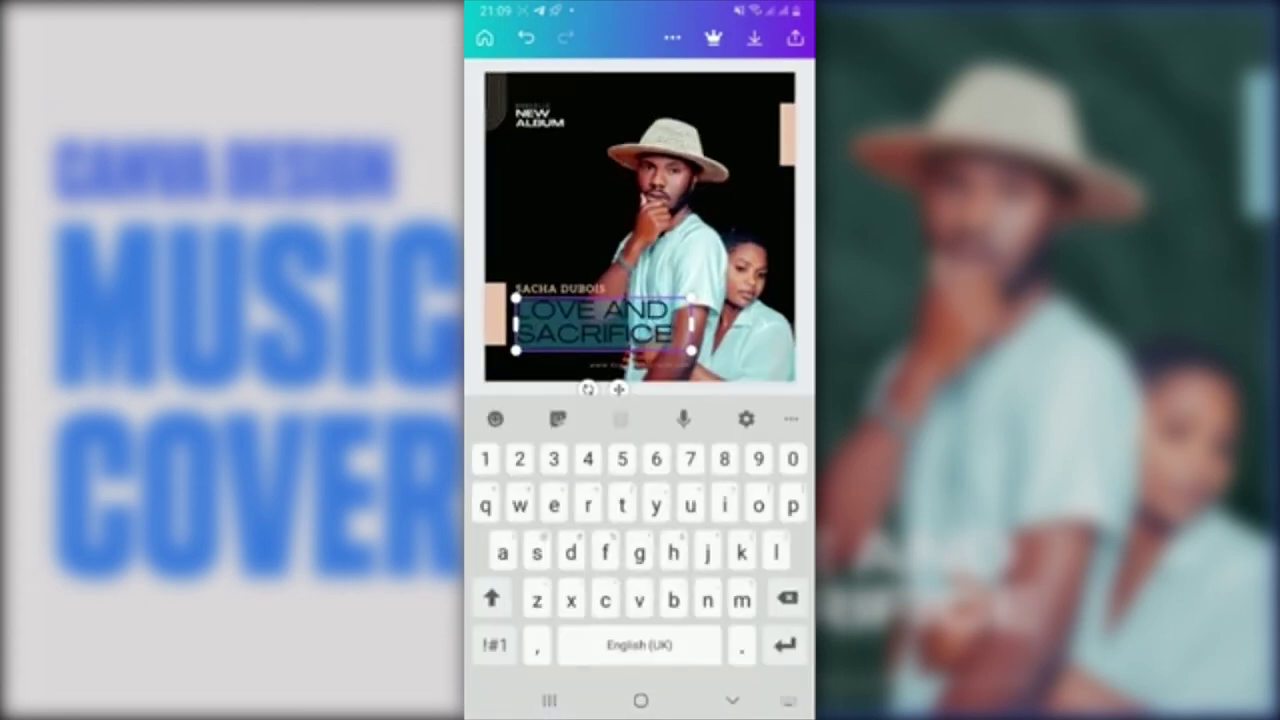
pyautogui.click(732, 700)
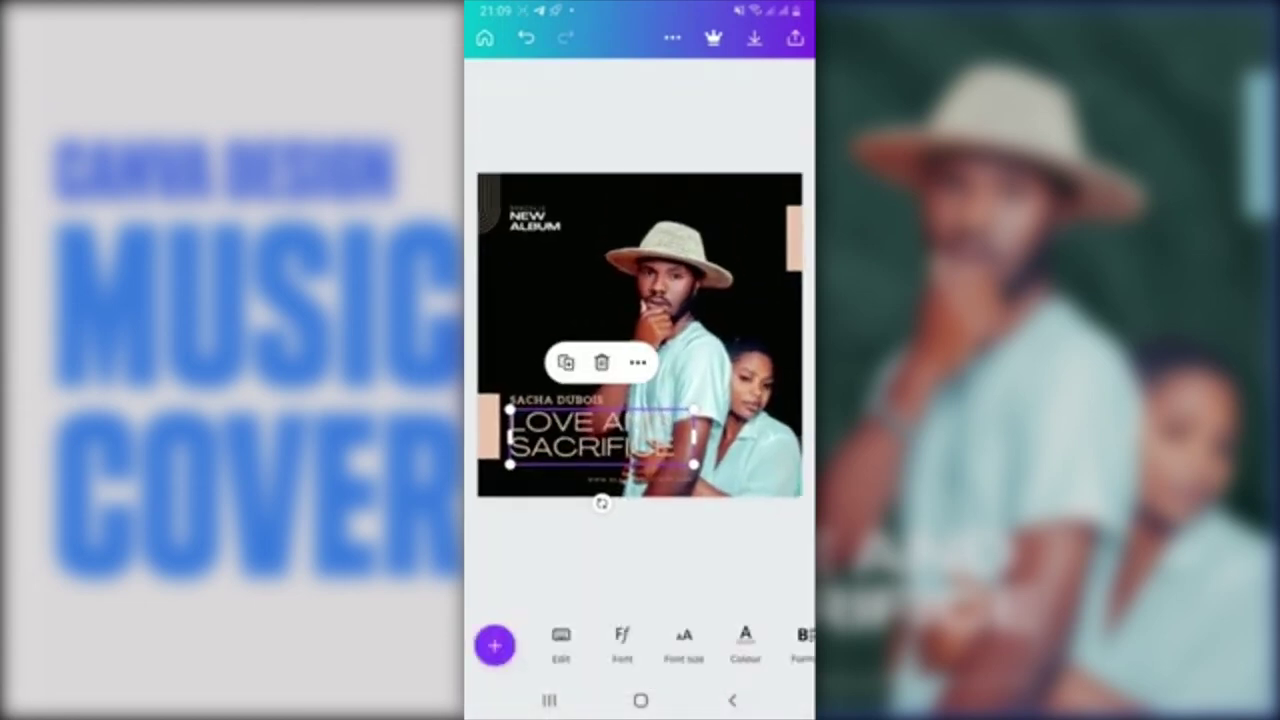
pyautogui.click(745, 645)
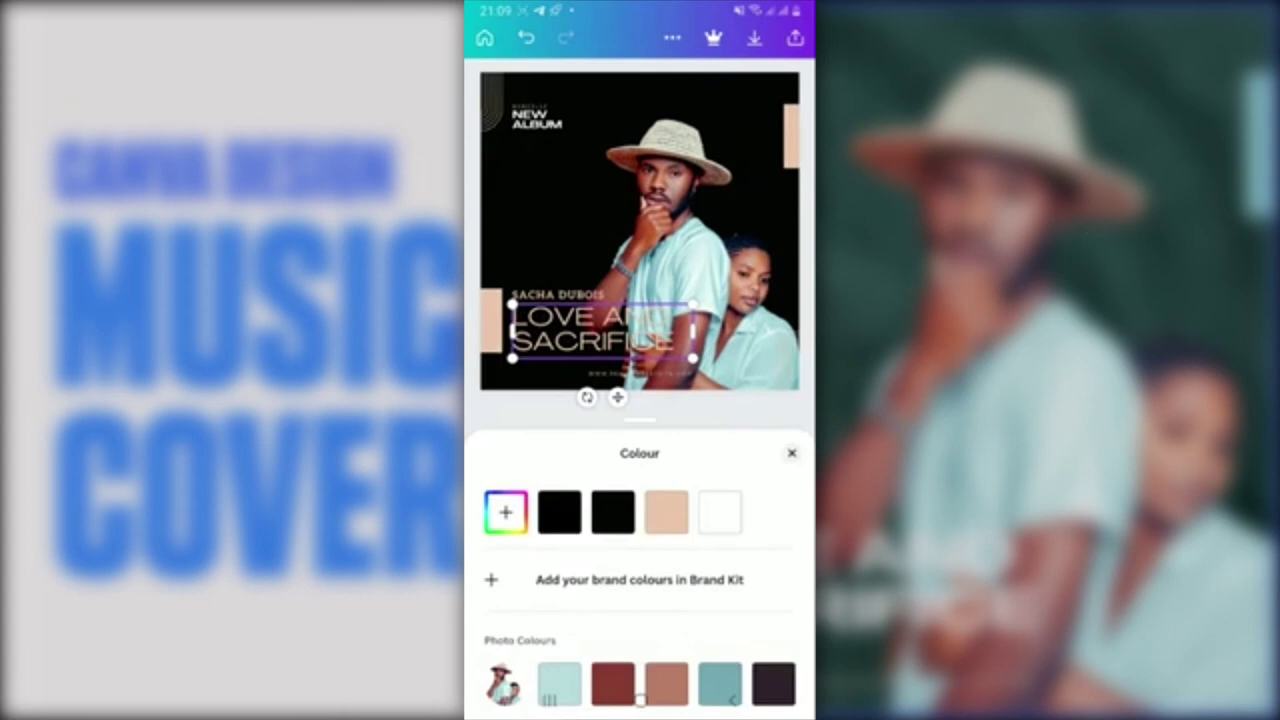
pyautogui.click(720, 512)
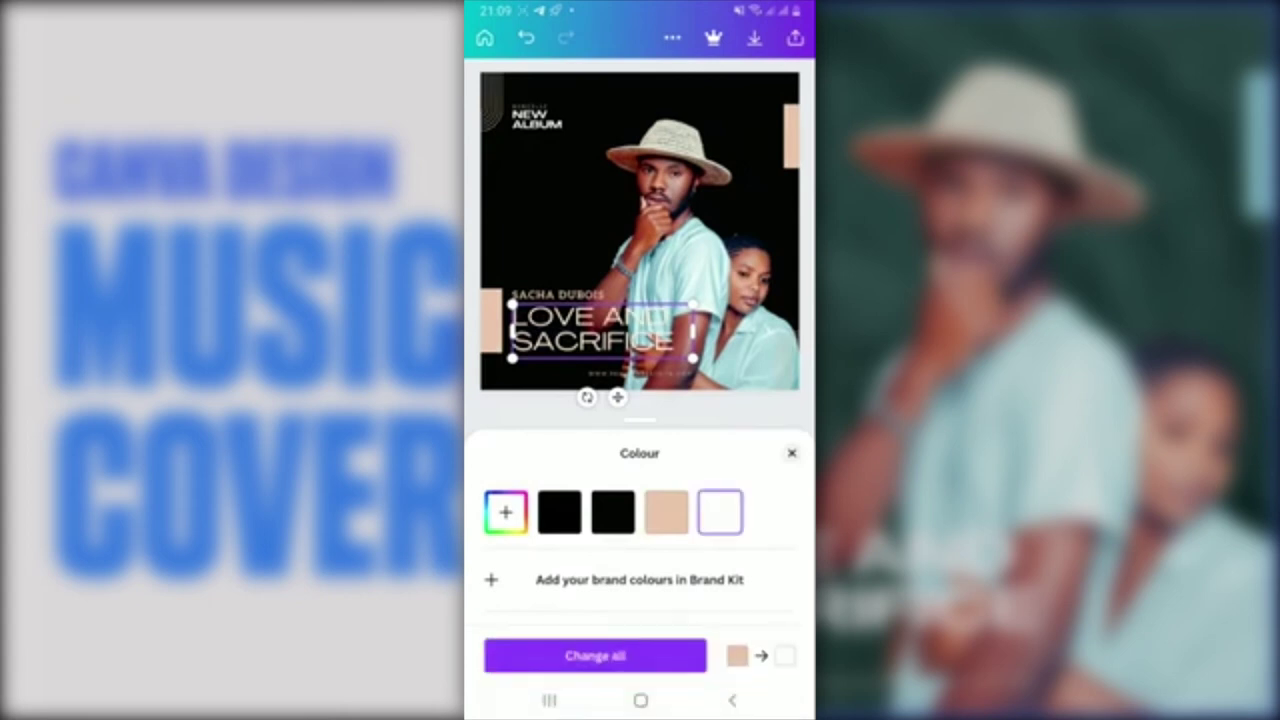
pyautogui.click(791, 453)
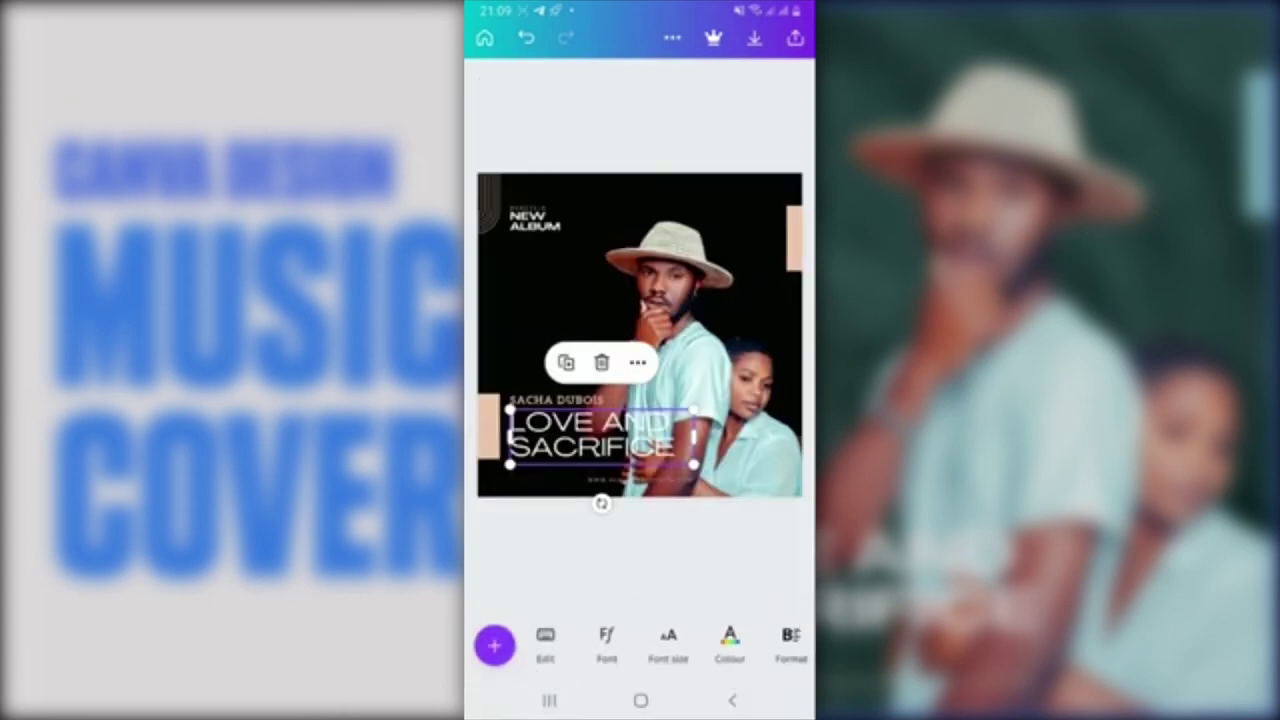
# Step: Make the LOVE AND SACRIFICE title bold from the Format options
pyautogui.moveTo(780, 645); pyautogui.dragTo(640, 645)
pyautogui.click(668, 645)
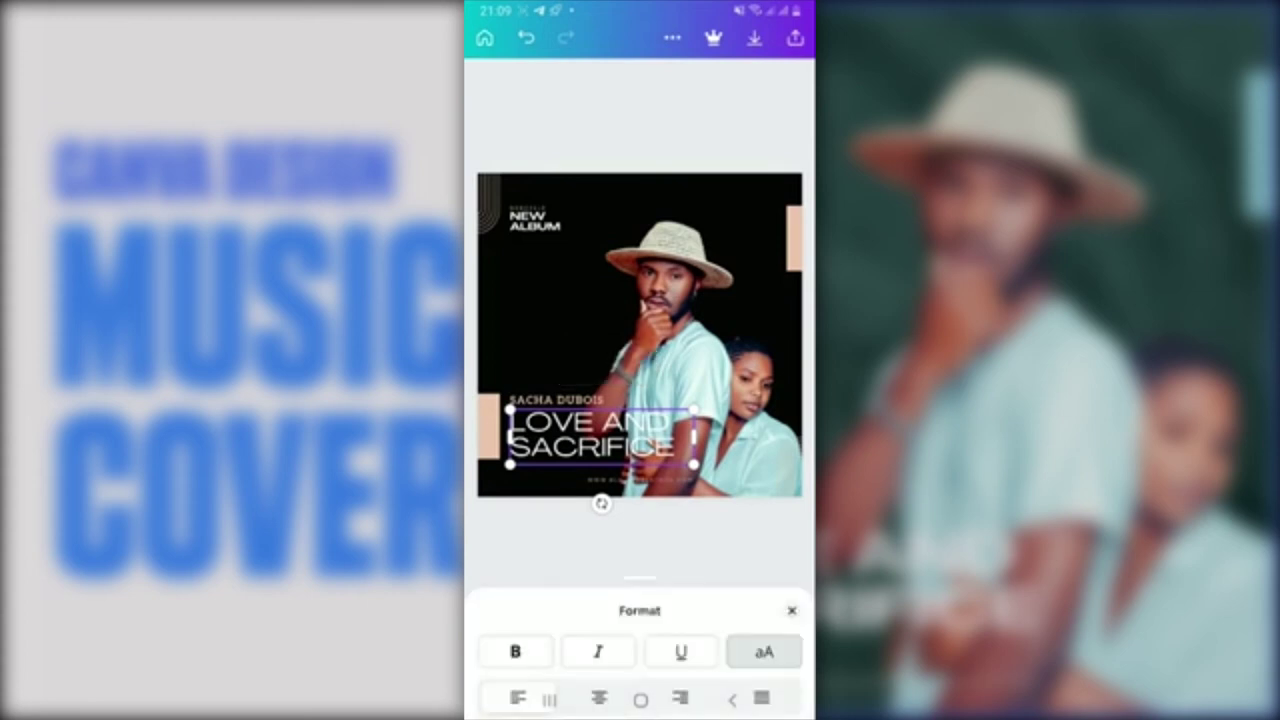
pyautogui.click(515, 557)
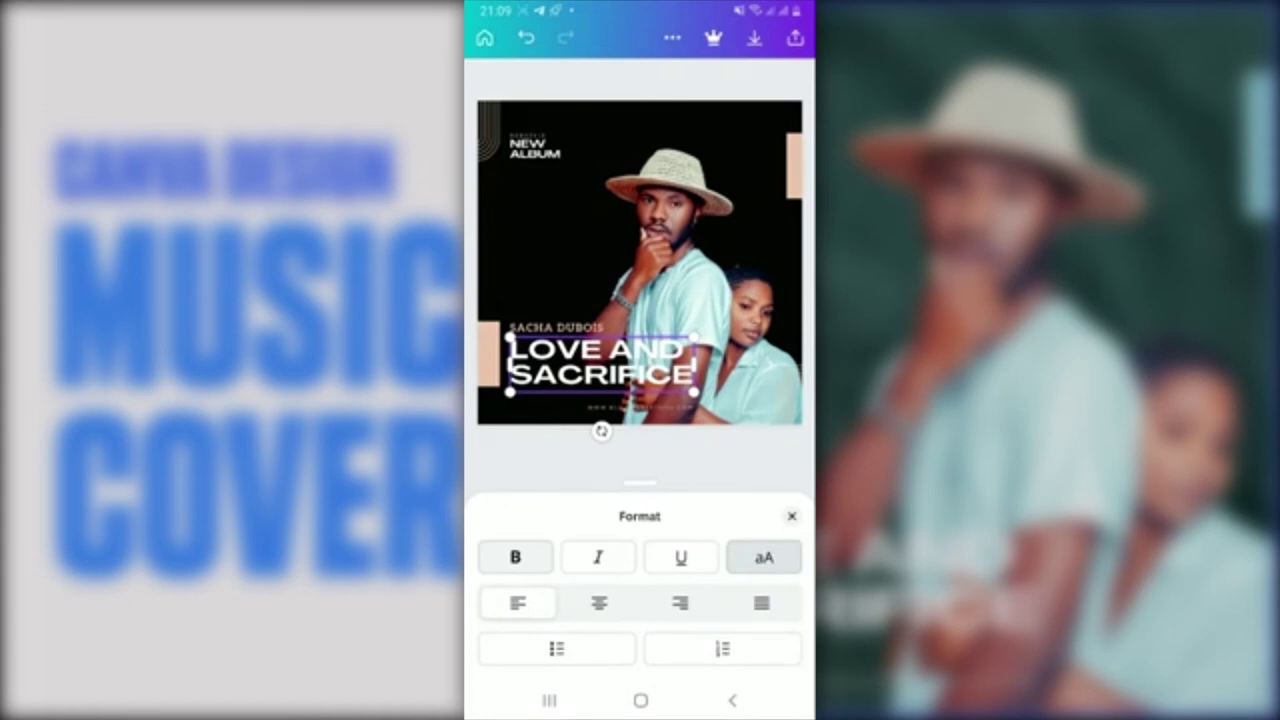
pyautogui.click(791, 516)
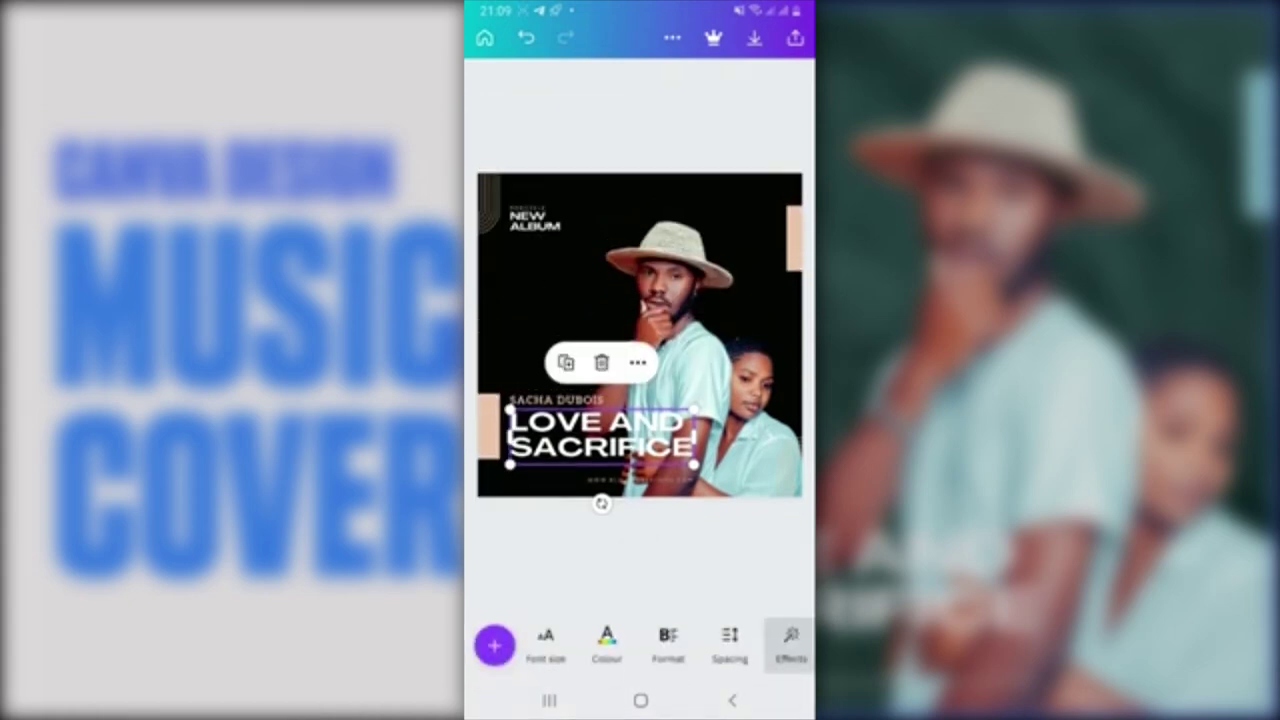
pyautogui.click(640, 560)
pyautogui.click(550, 290)
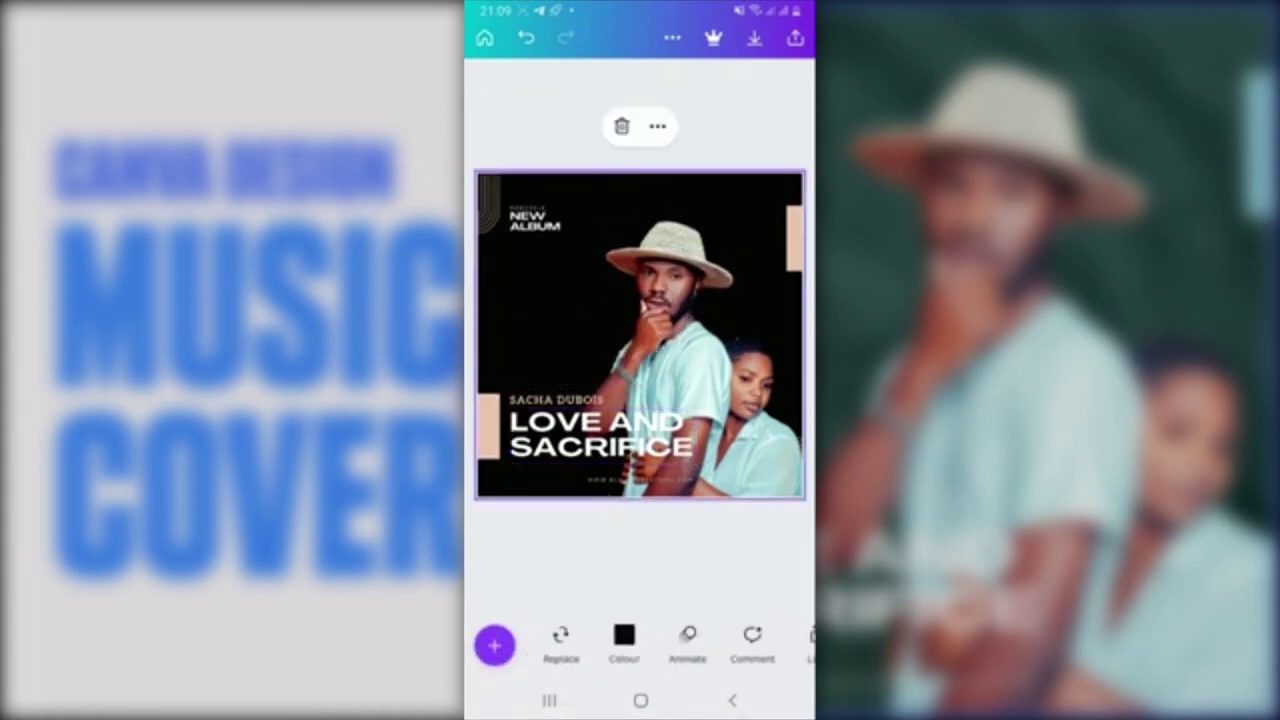
# Step: Replace the SACHA DUBOIS text above the title with the new artist name
pyautogui.click(556, 400)
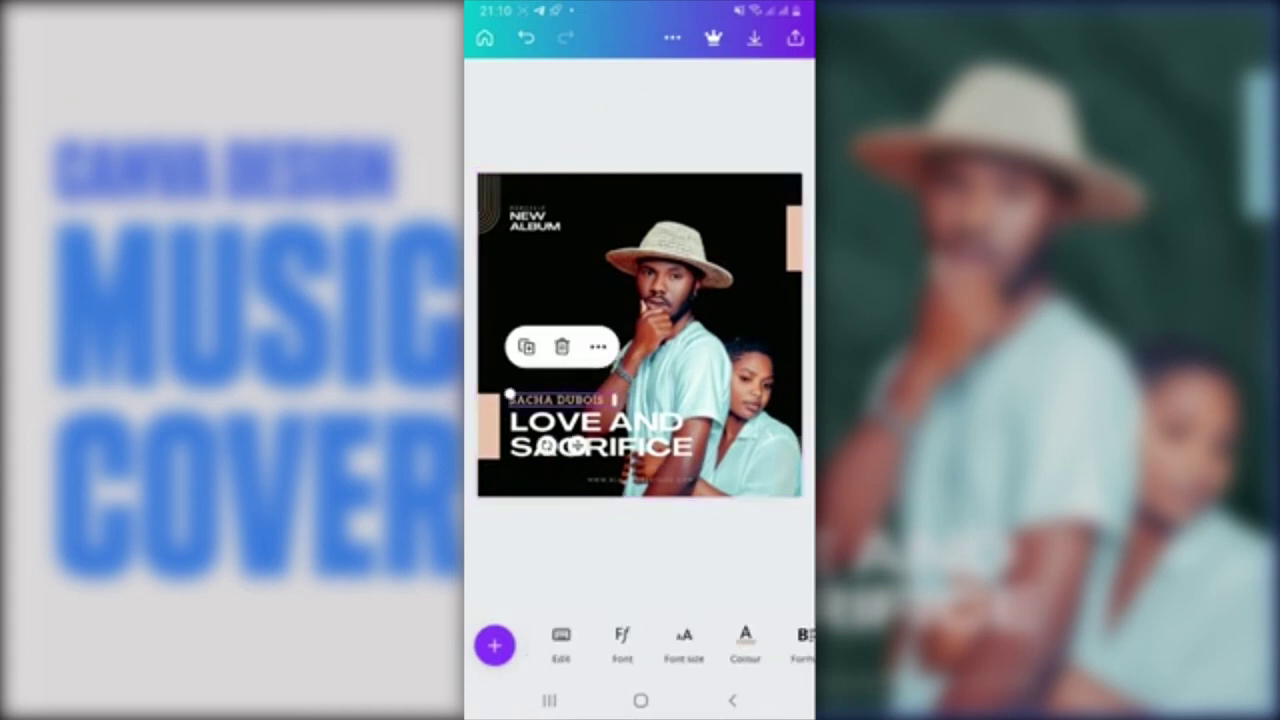
pyautogui.click(690, 300)
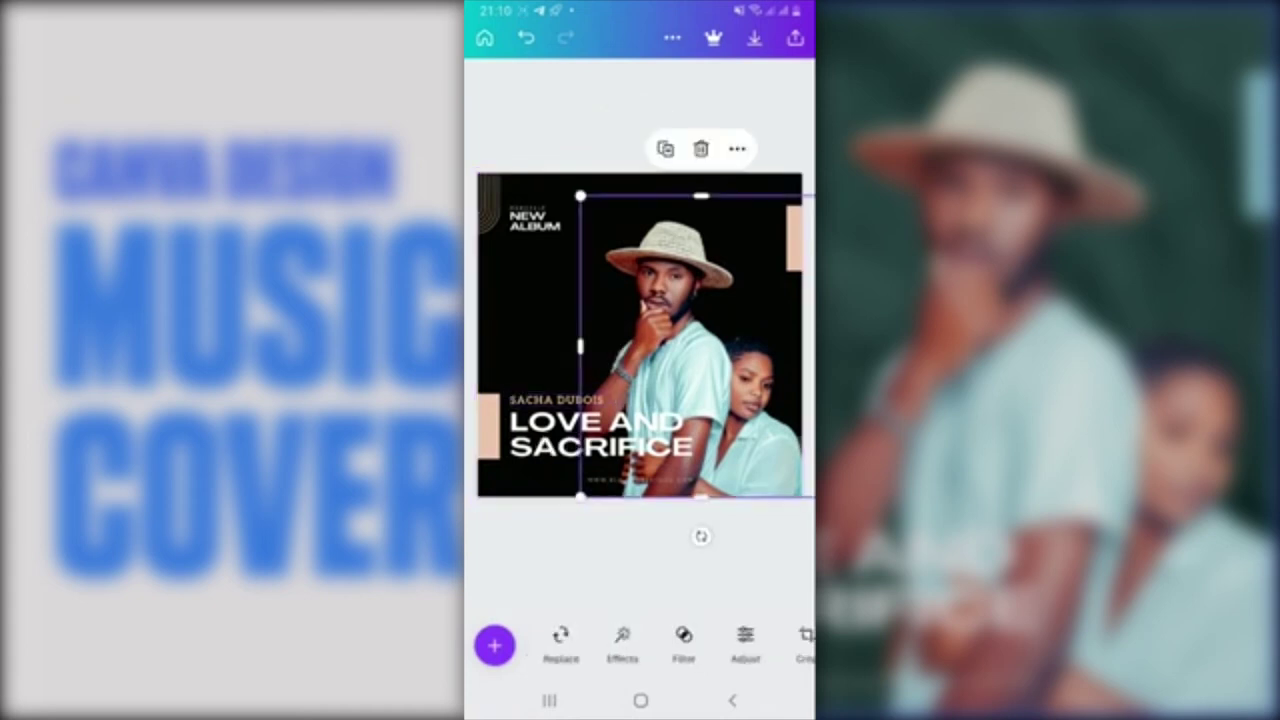
pyautogui.click(556, 400)
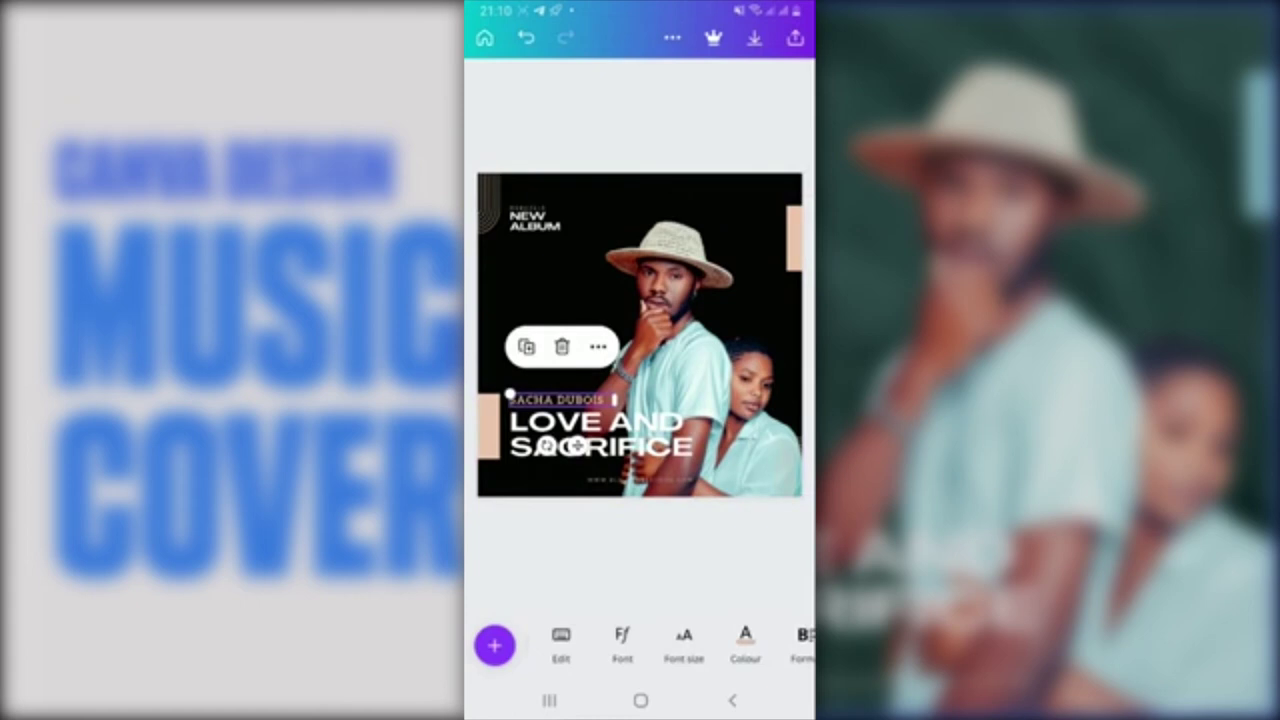
pyautogui.click(556, 400)
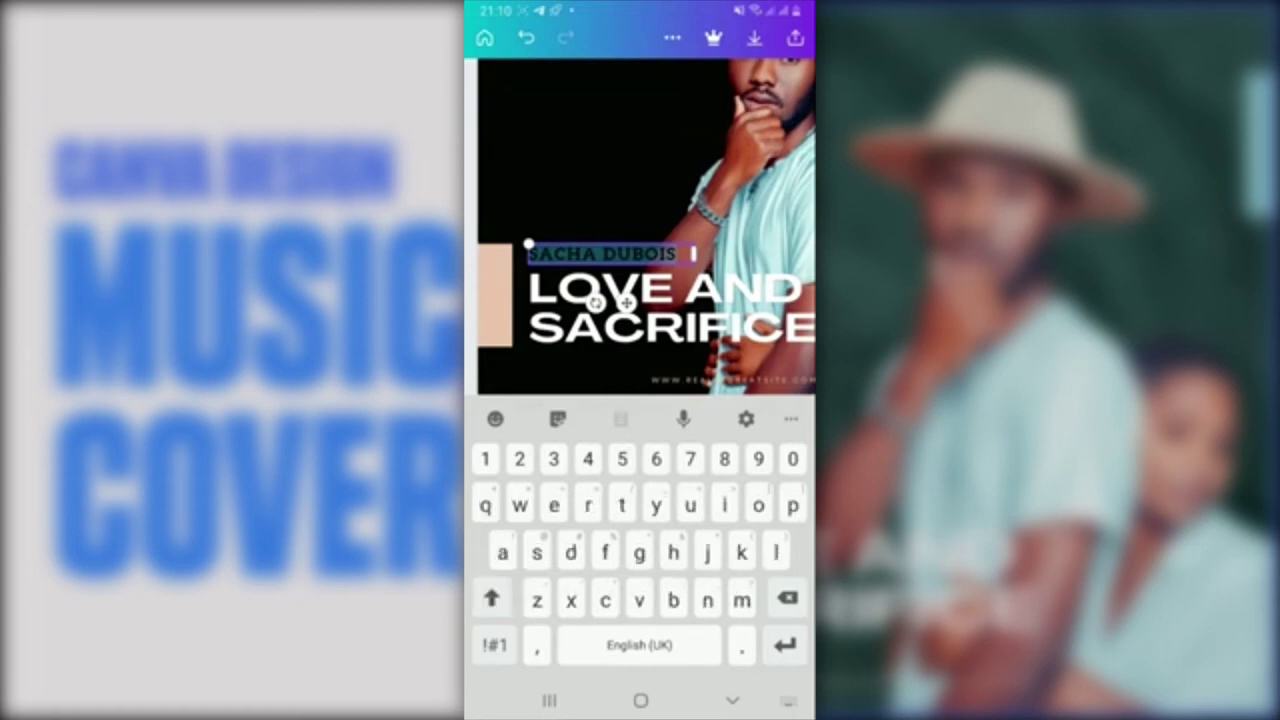
pyautogui.write('MA')
pyautogui.press('BackSpace')
pyautogui.press('BackSpace')
pyautogui.write('AM')
pyautogui.press('BackSpace')
pyautogui.press('BackSpace')
pyautogui.press('BackSpace')
pyautogui.write('I AM JERRY')
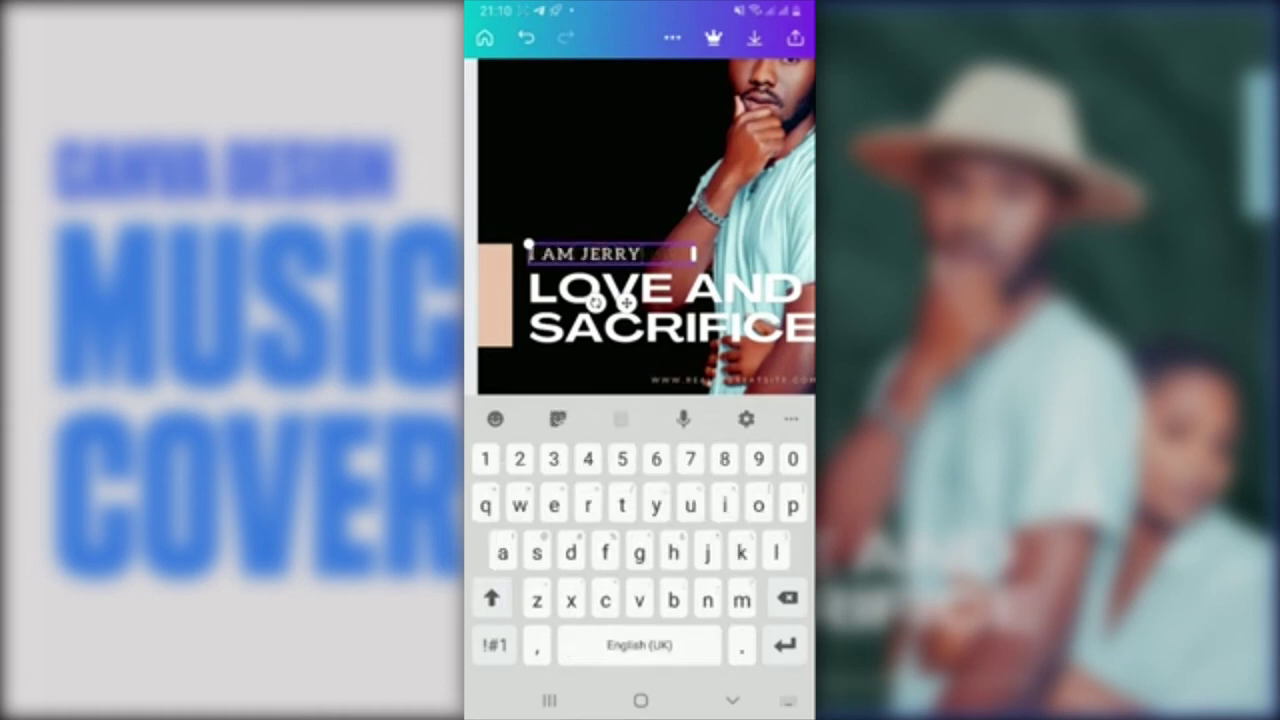
pyautogui.click(732, 700)
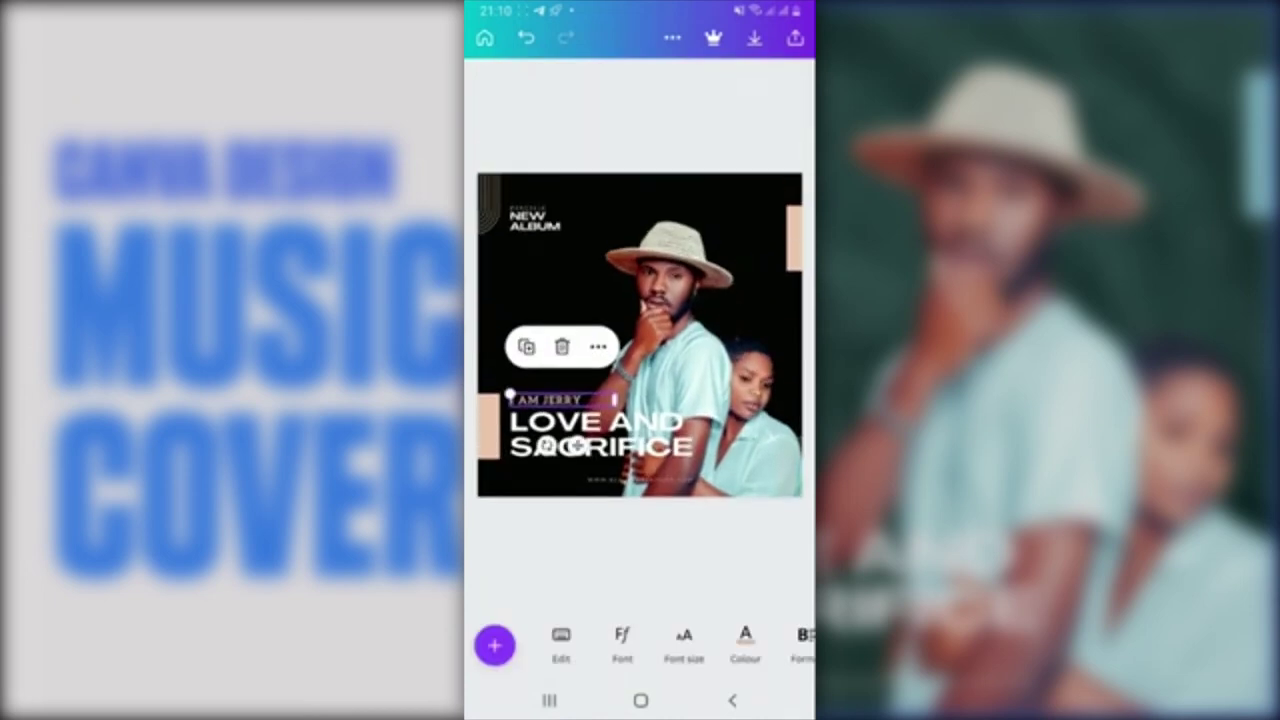
# Step: Adjust the artist-name line's colour options, then select the cover's page background
pyautogui.click(640, 560)
pyautogui.doubleClick(600, 430)
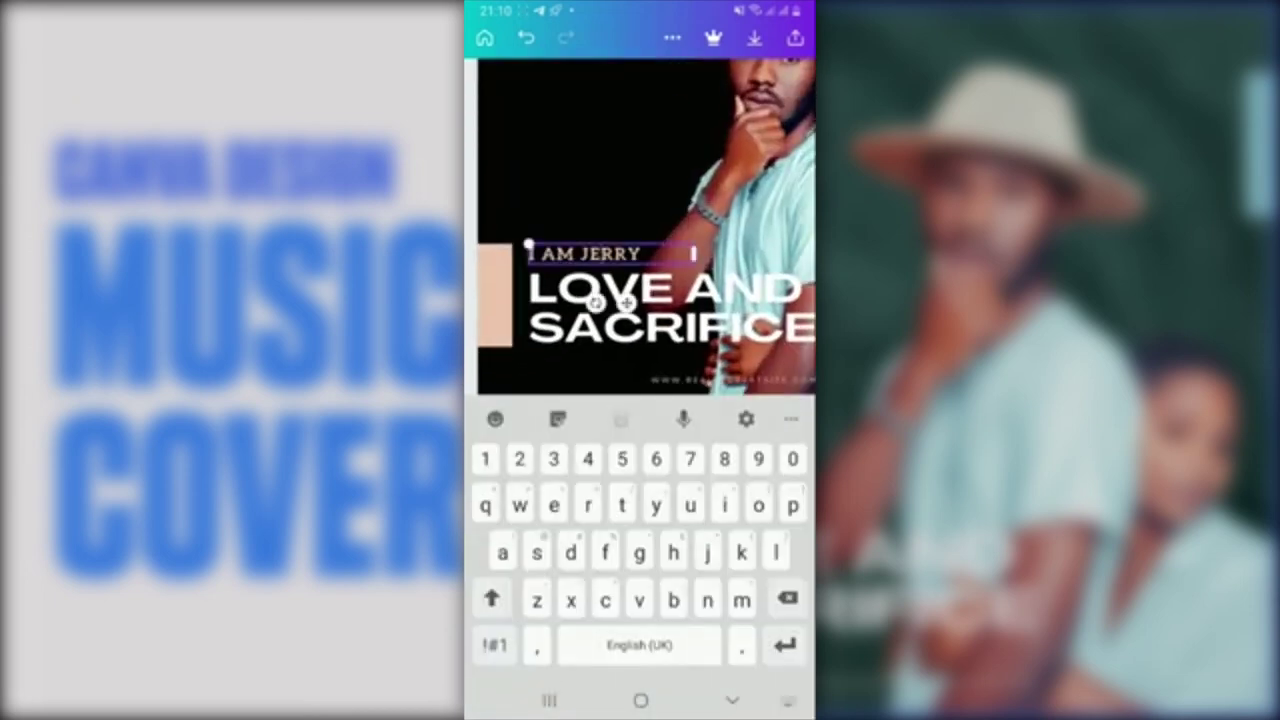
pyautogui.click(732, 700)
pyautogui.click(745, 645)
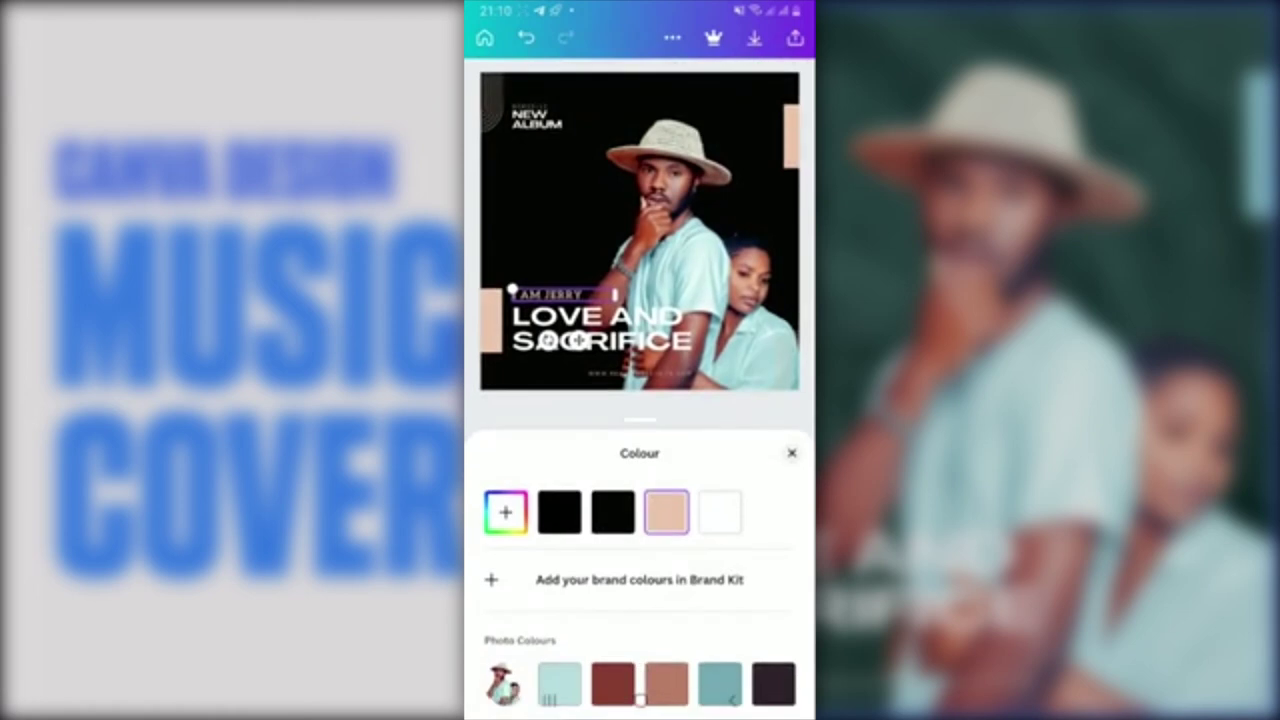
pyautogui.click(732, 700)
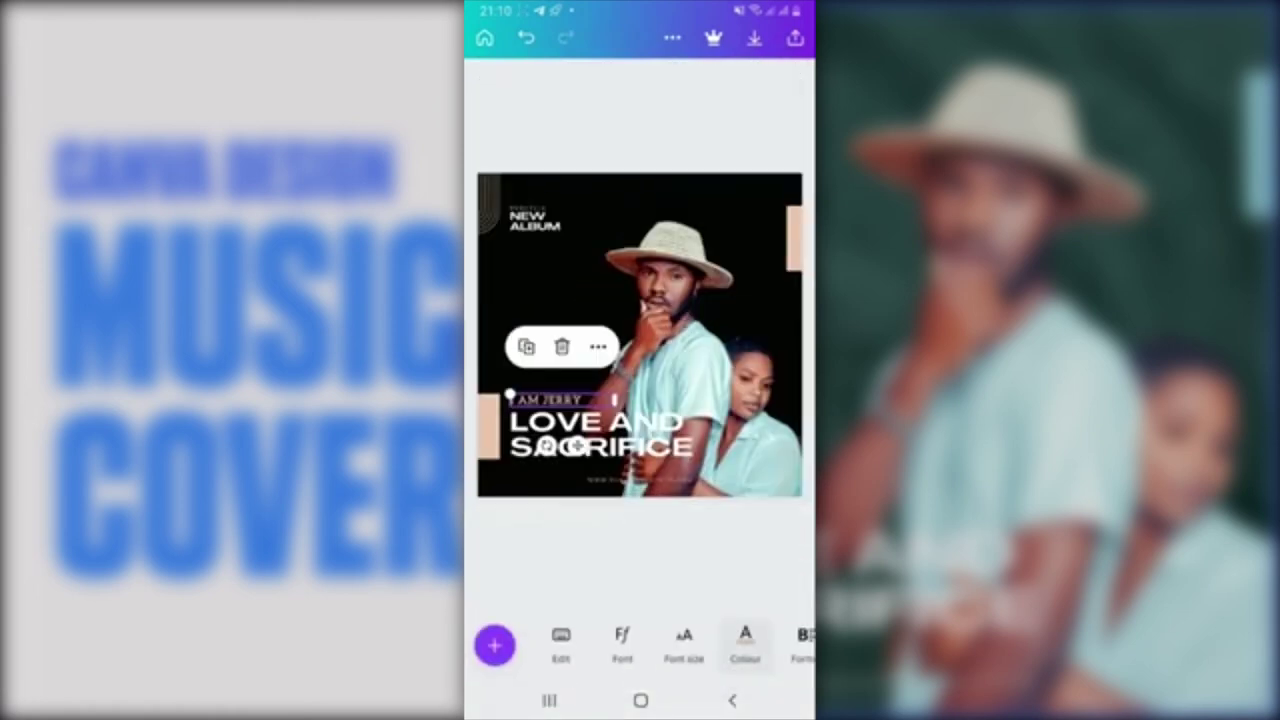
pyautogui.click(732, 700)
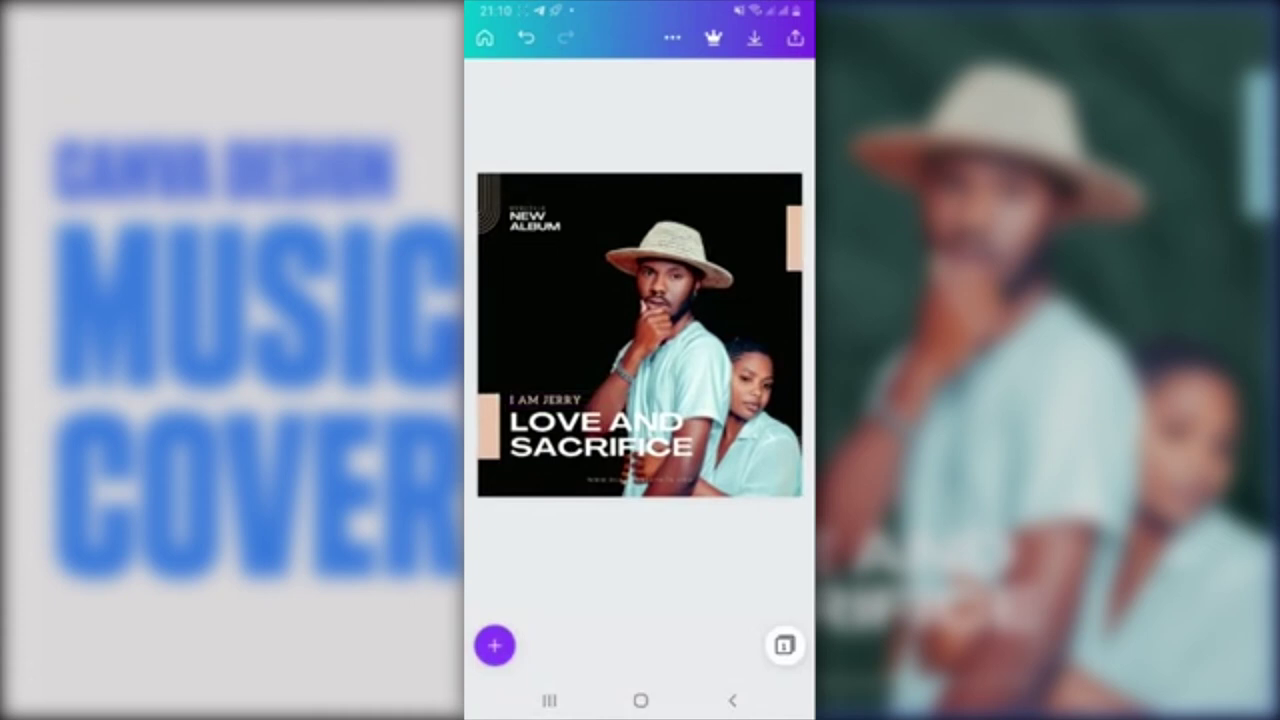
pyautogui.click(690, 330)
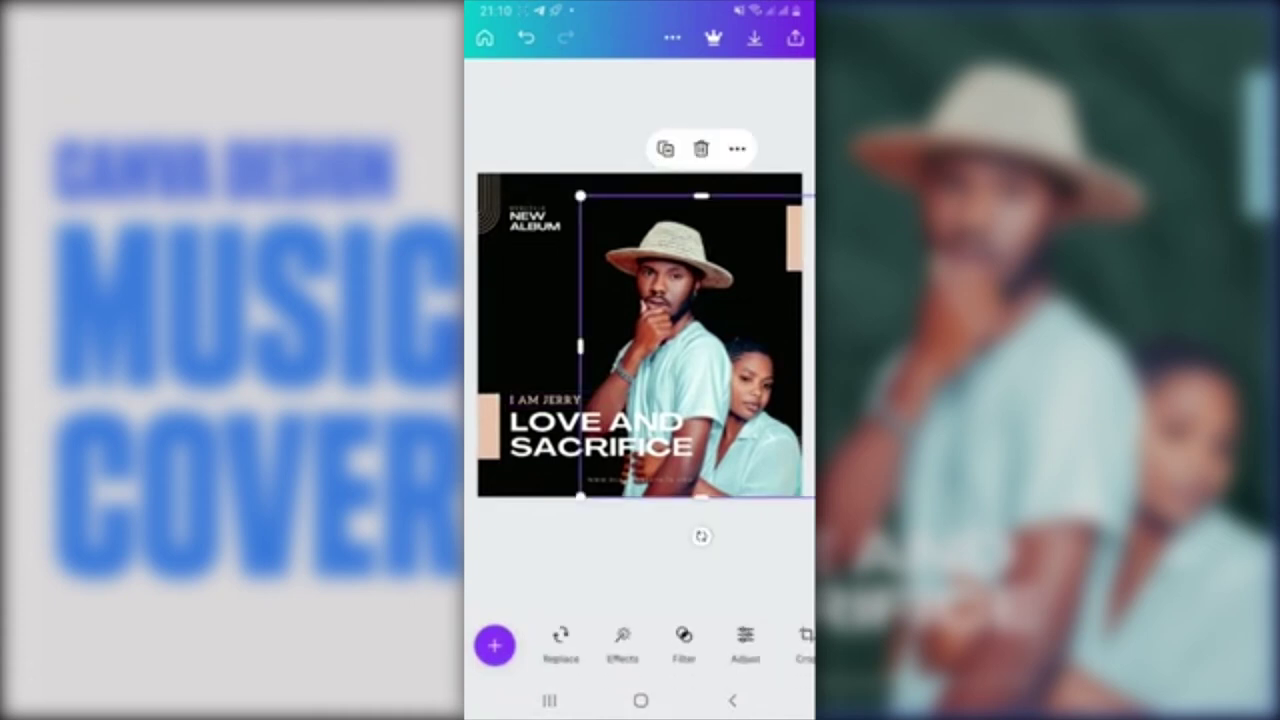
pyautogui.click(530, 300)
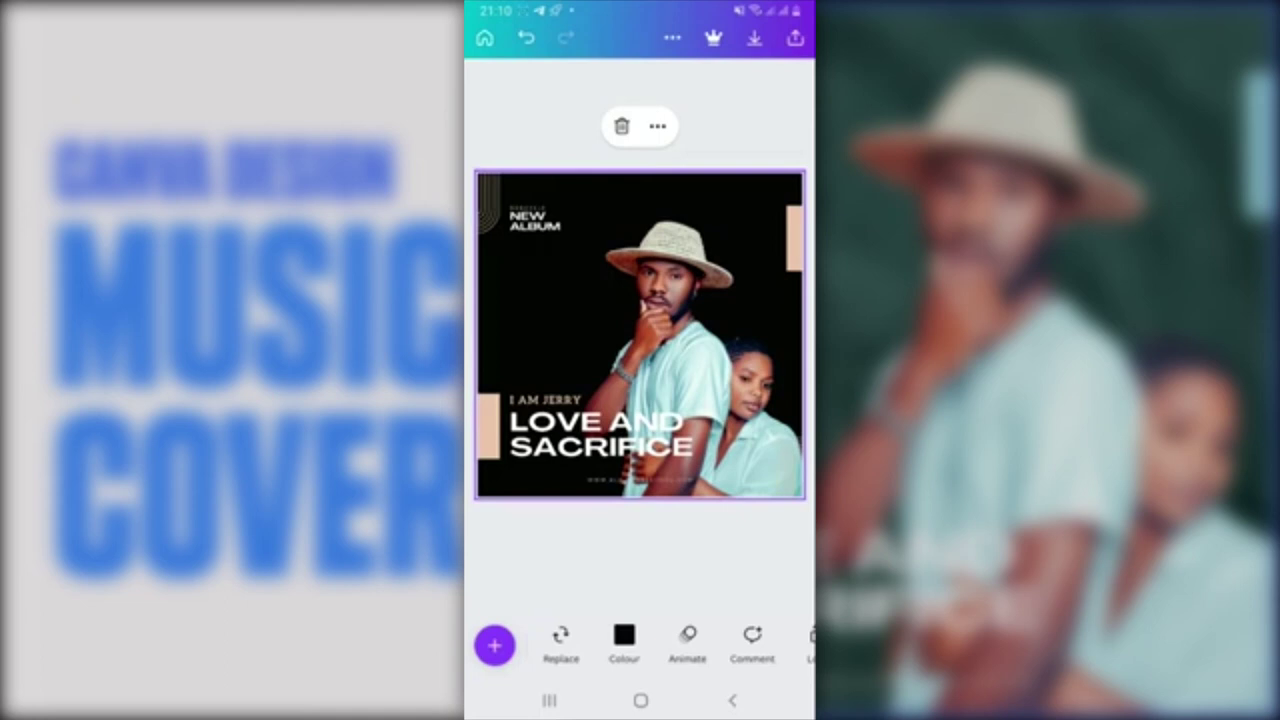
# Step: Try peach, white and teal swatches, then set the cover background to purple
pyautogui.click(624, 640)
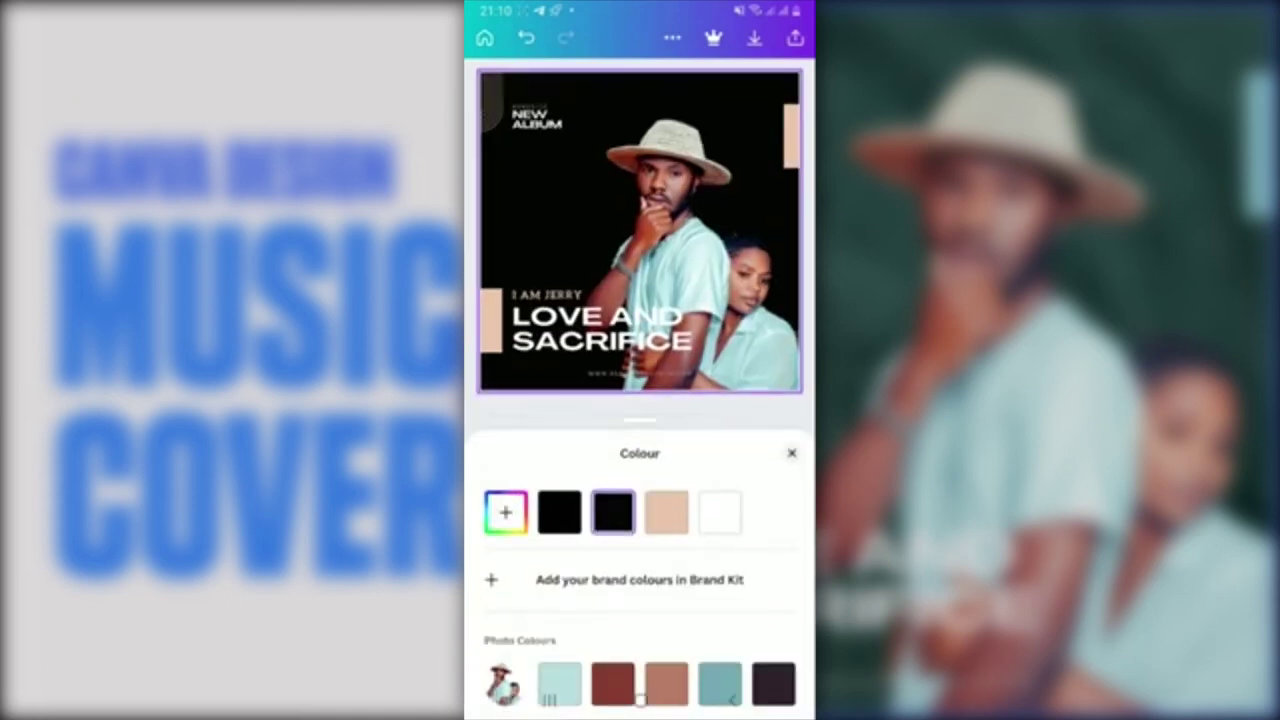
pyautogui.click(666, 512)
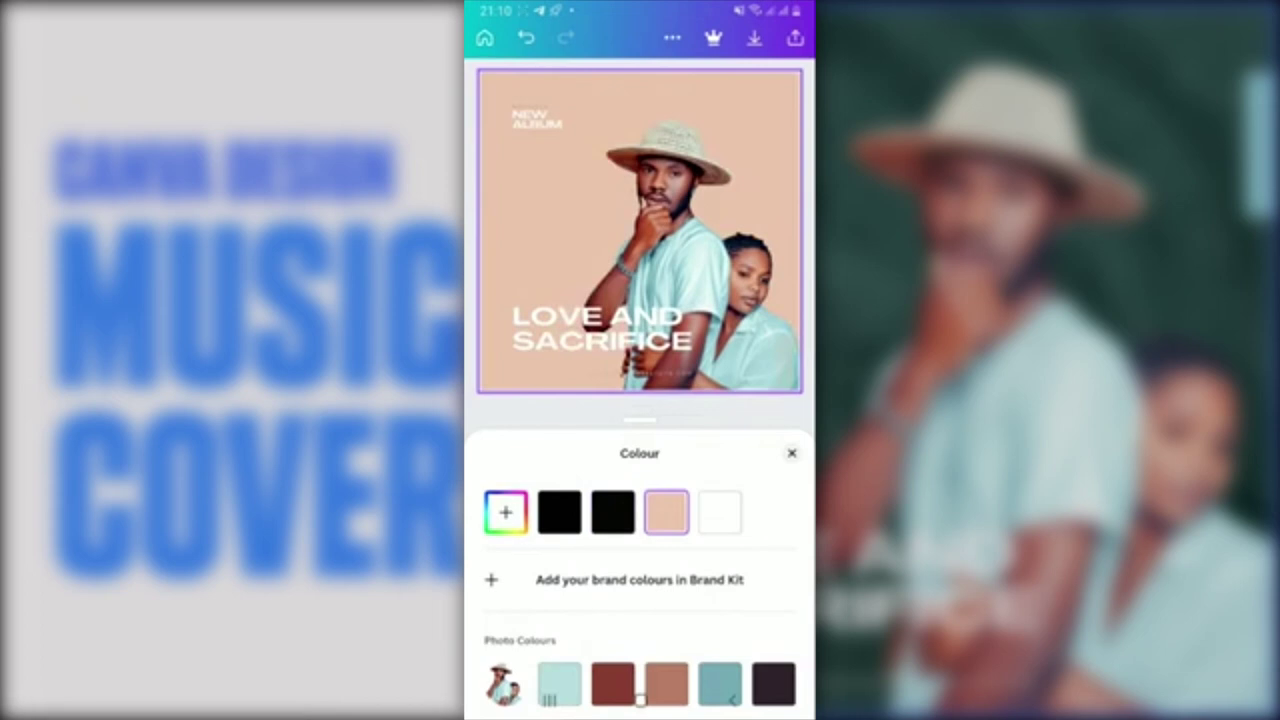
pyautogui.click(720, 512)
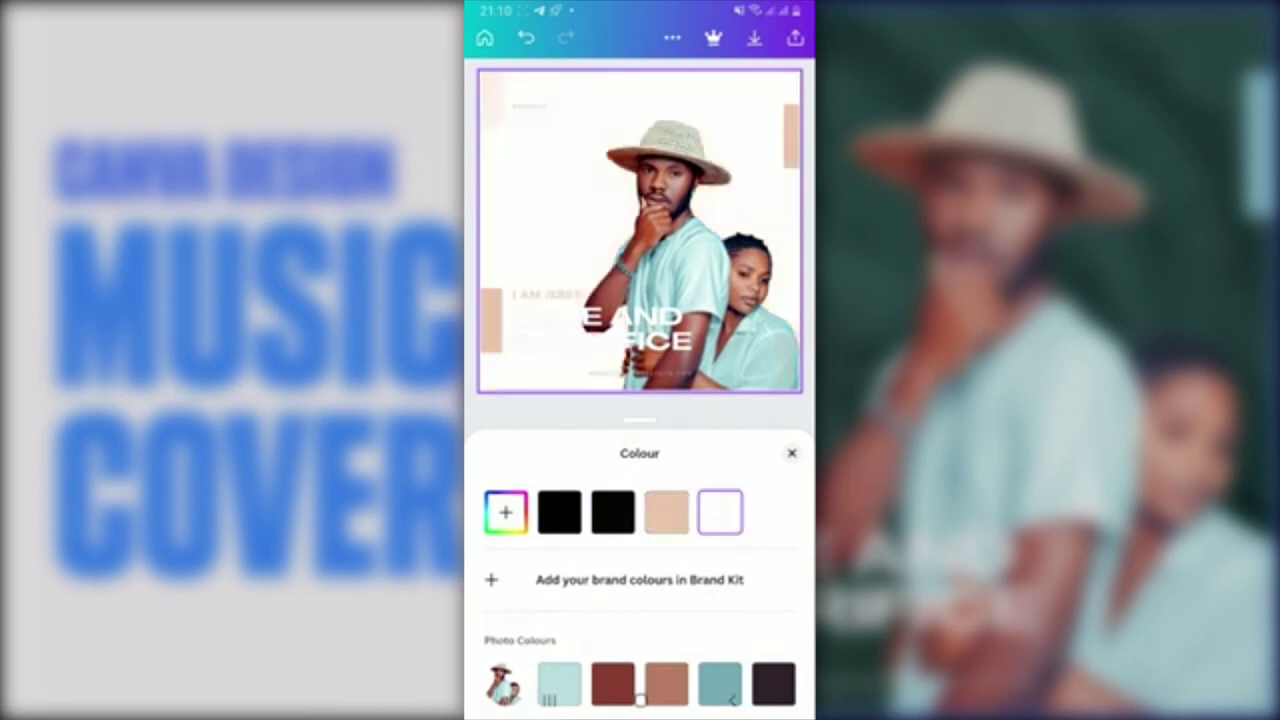
pyautogui.click(559, 684)
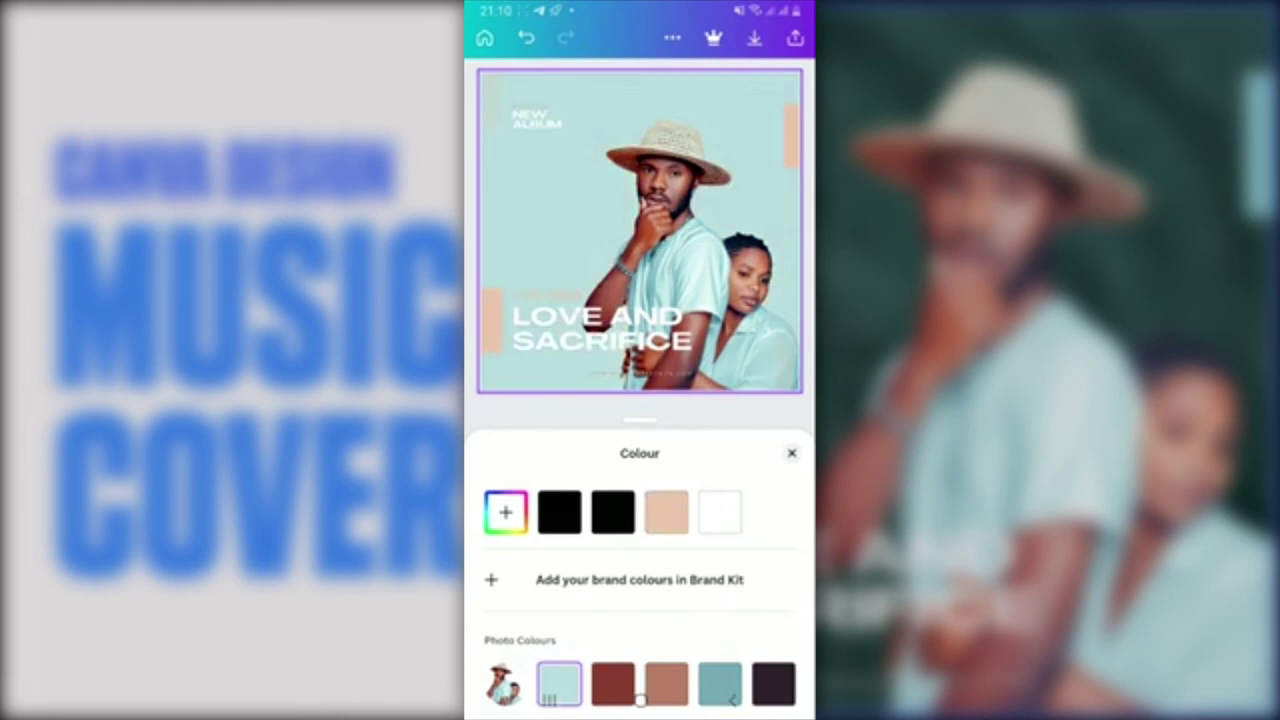
pyautogui.scroll(-5, 640, 600)
pyautogui.click(773, 565)
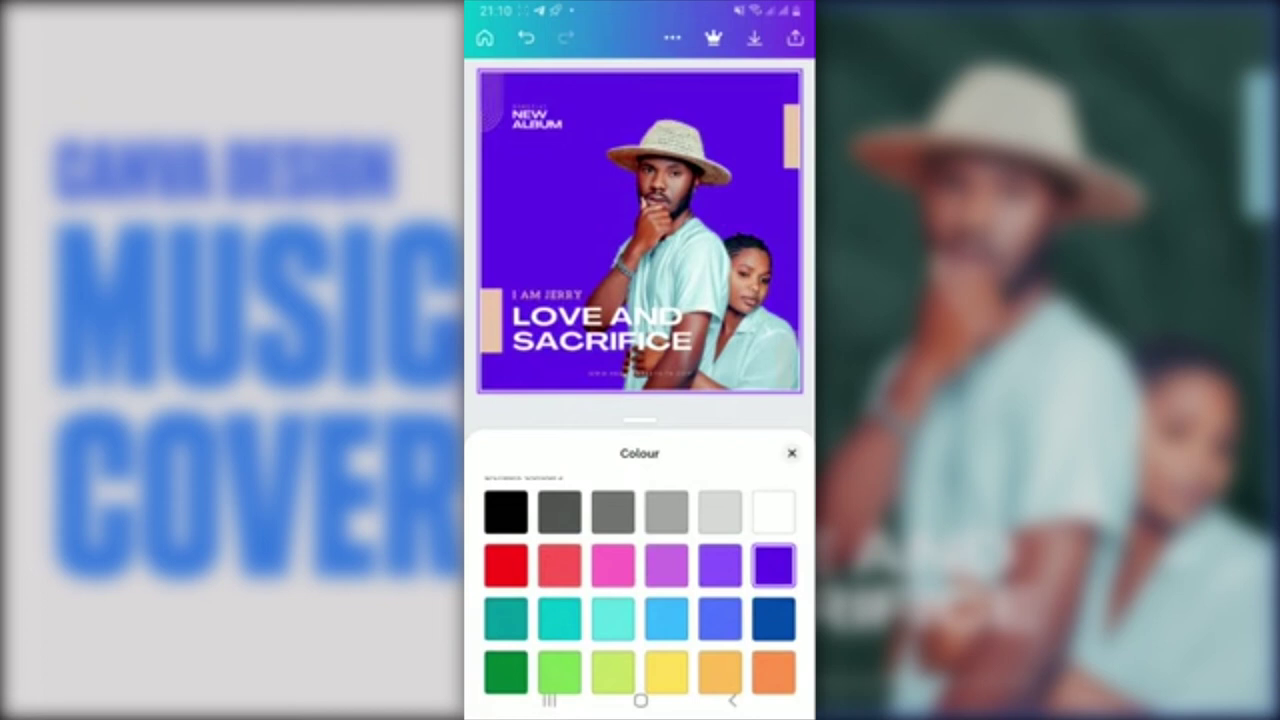
pyautogui.click(732, 700)
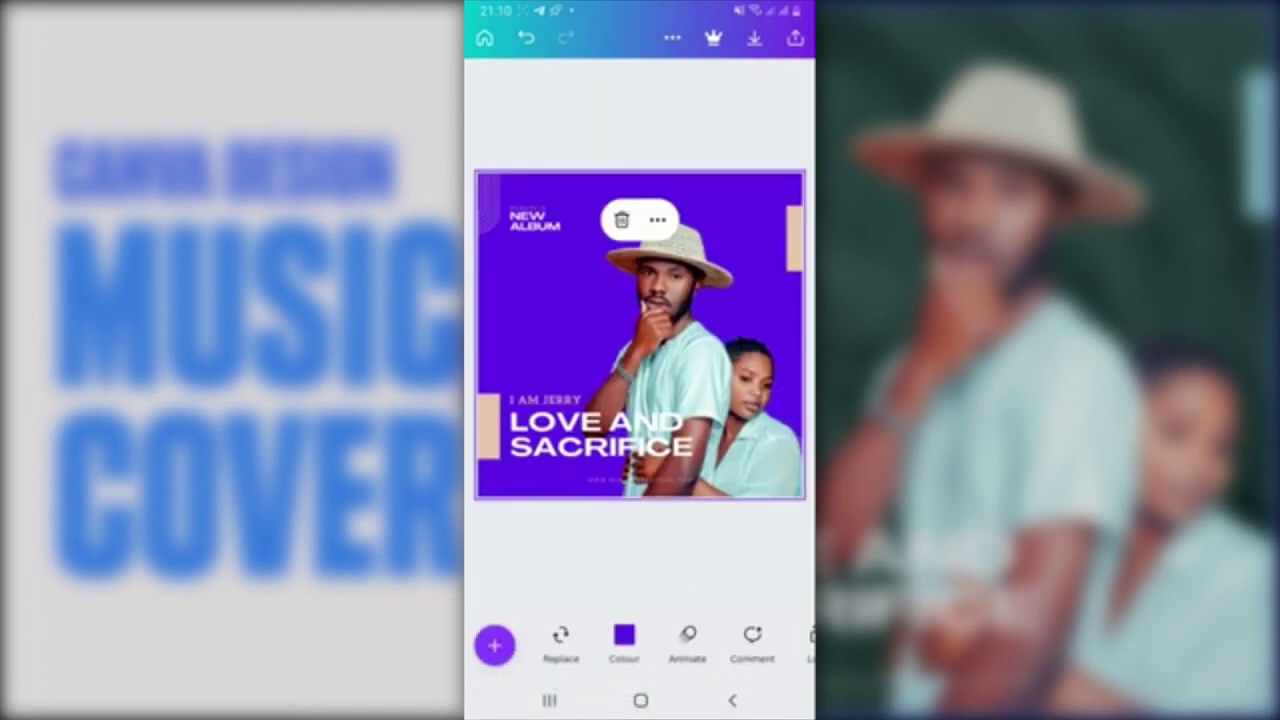
pyautogui.hscroll(2, 640, 645)
pyautogui.hscroll(-2, 640, 645)
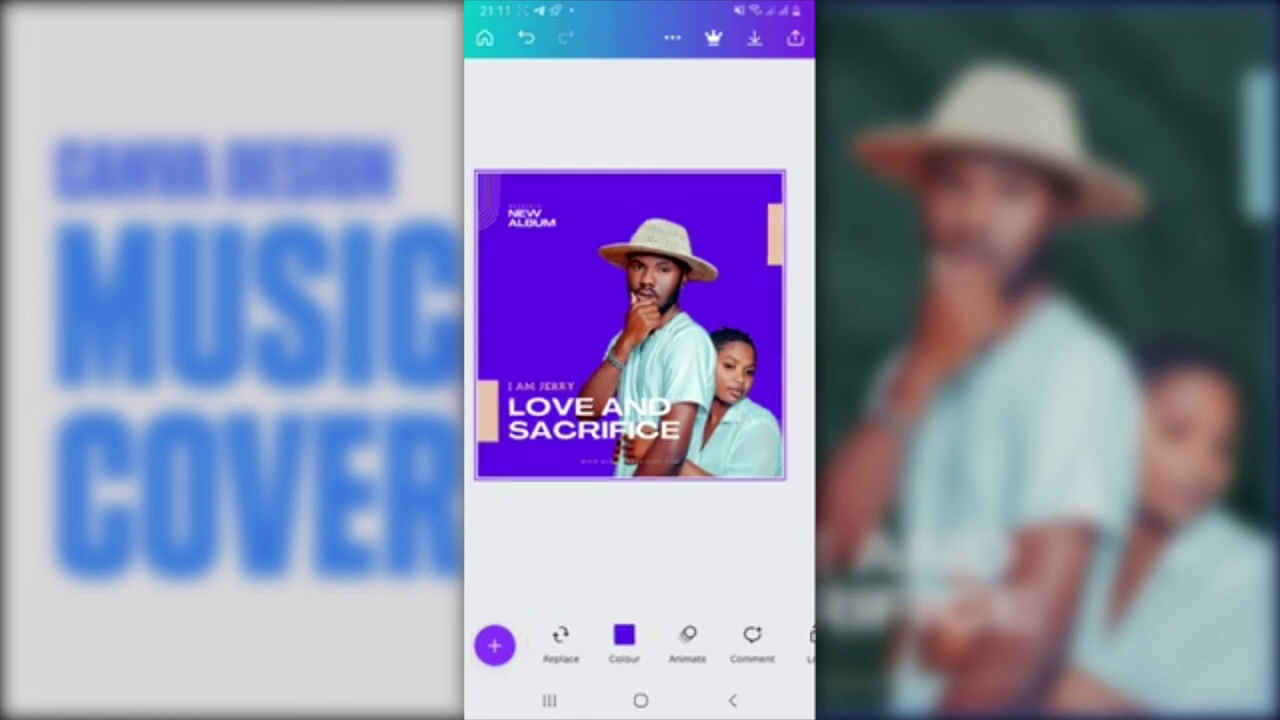
# Step: Add the recently used white torn-paper element from Elements onto the cover
pyautogui.click(494, 645)
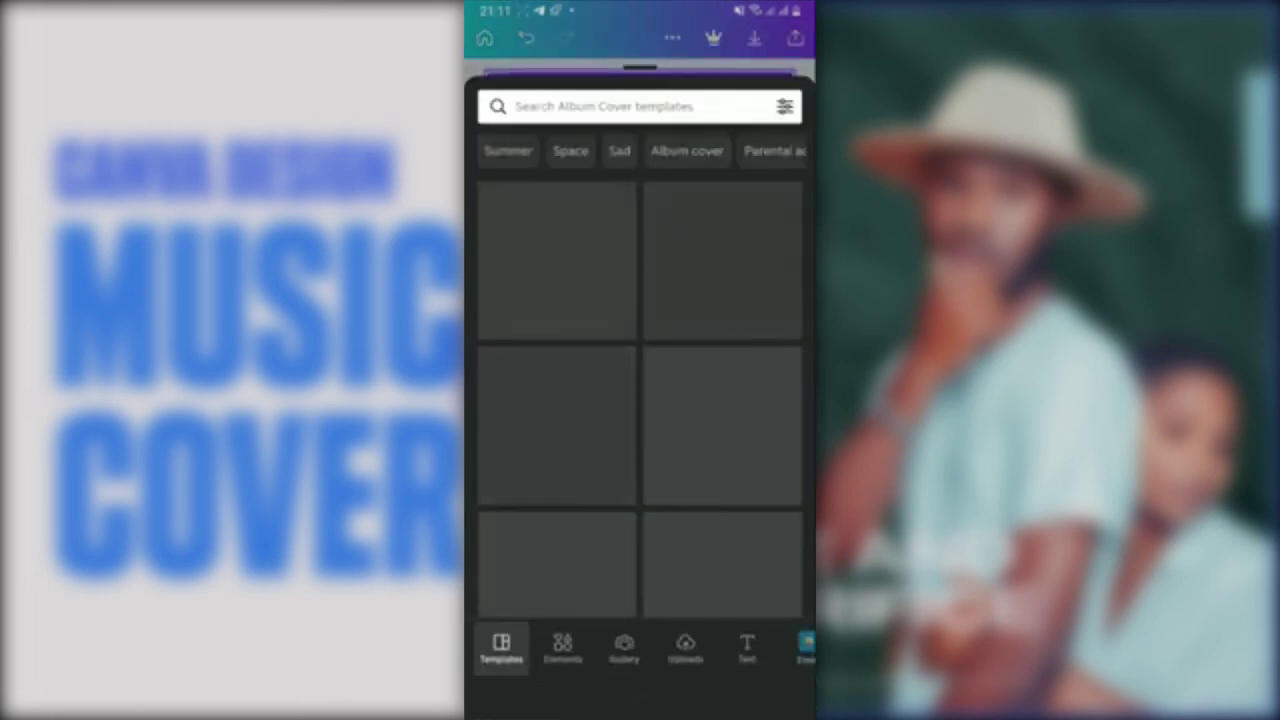
pyautogui.scroll(-10, 640, 370)
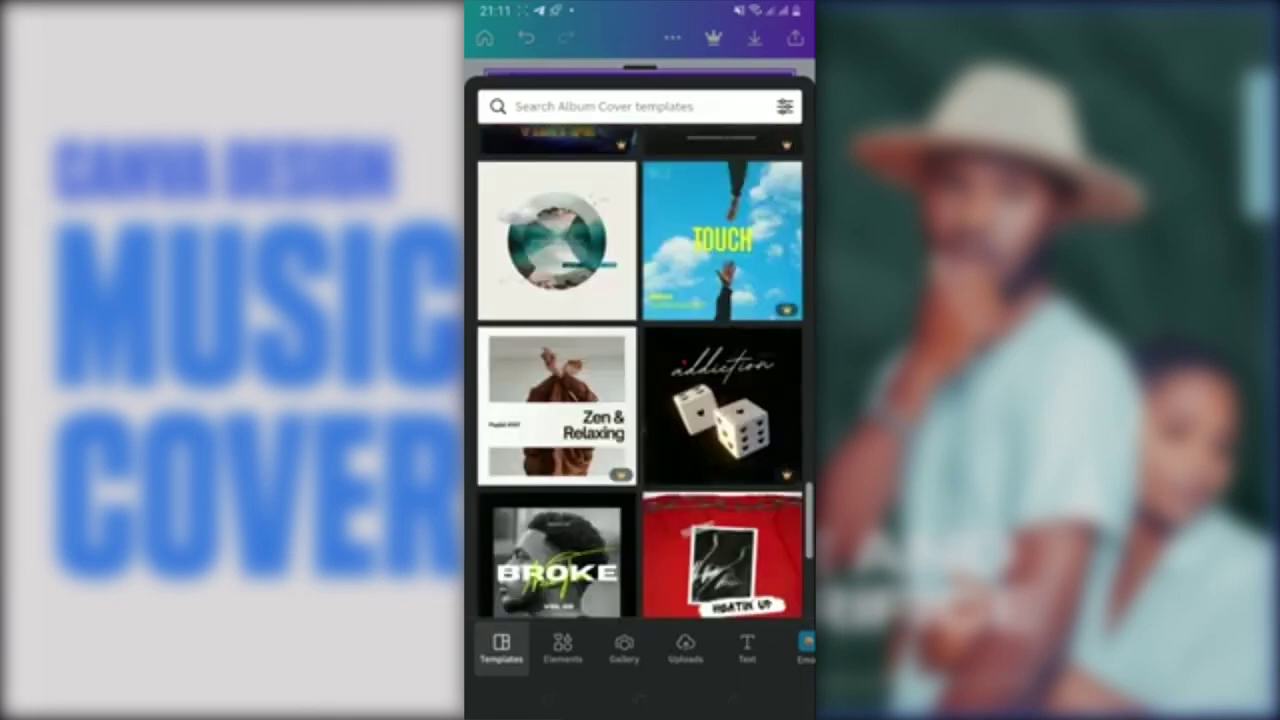
pyautogui.click(562, 648)
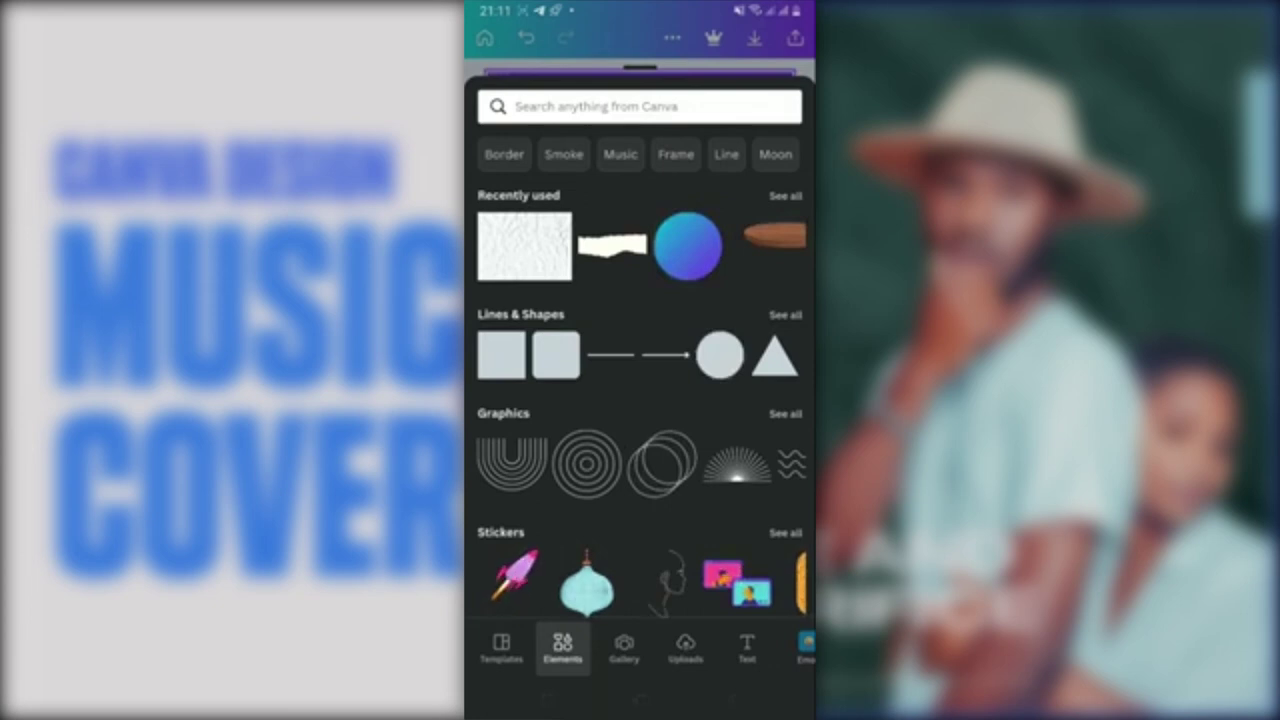
pyautogui.click(612, 244)
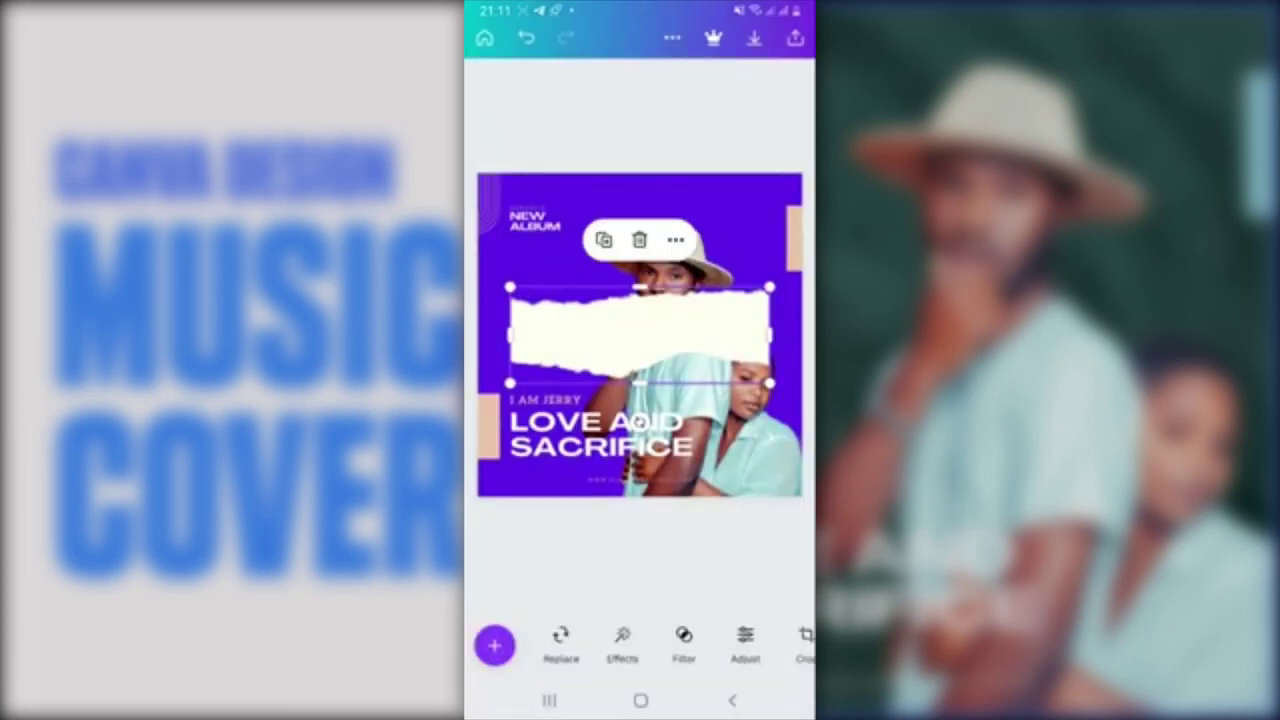
# Step: Move the white torn-paper strip to the cover's bottom edge and stretch it edge to edge
pyautogui.moveTo(640, 336); pyautogui.dragTo(655, 498)
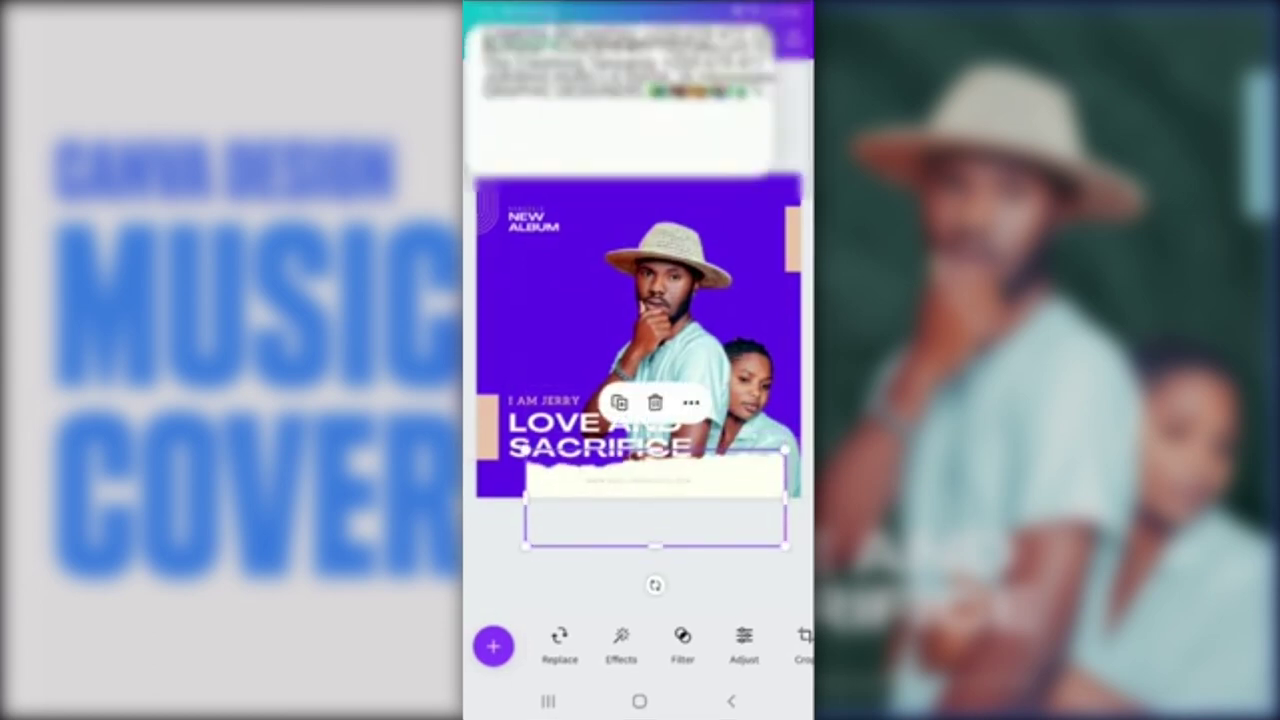
pyautogui.moveTo(785, 497); pyautogui.dragTo(810, 497)
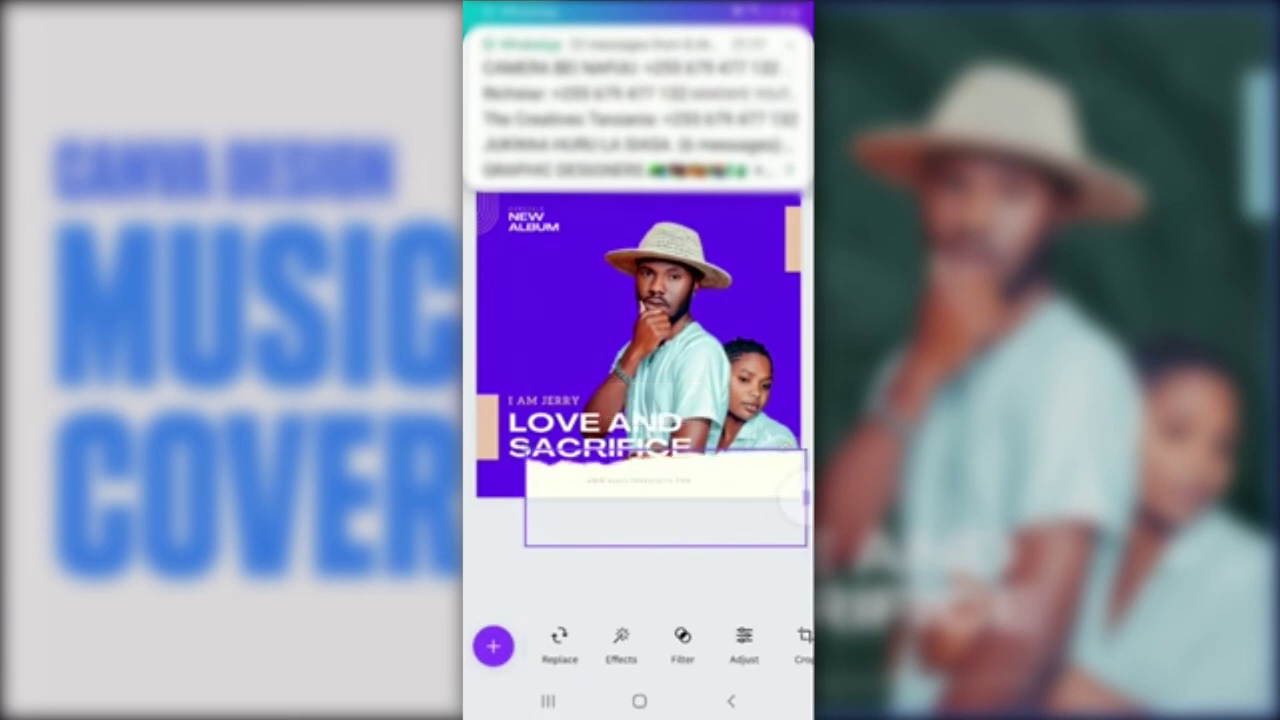
pyautogui.moveTo(525, 497); pyautogui.dragTo(468, 497)
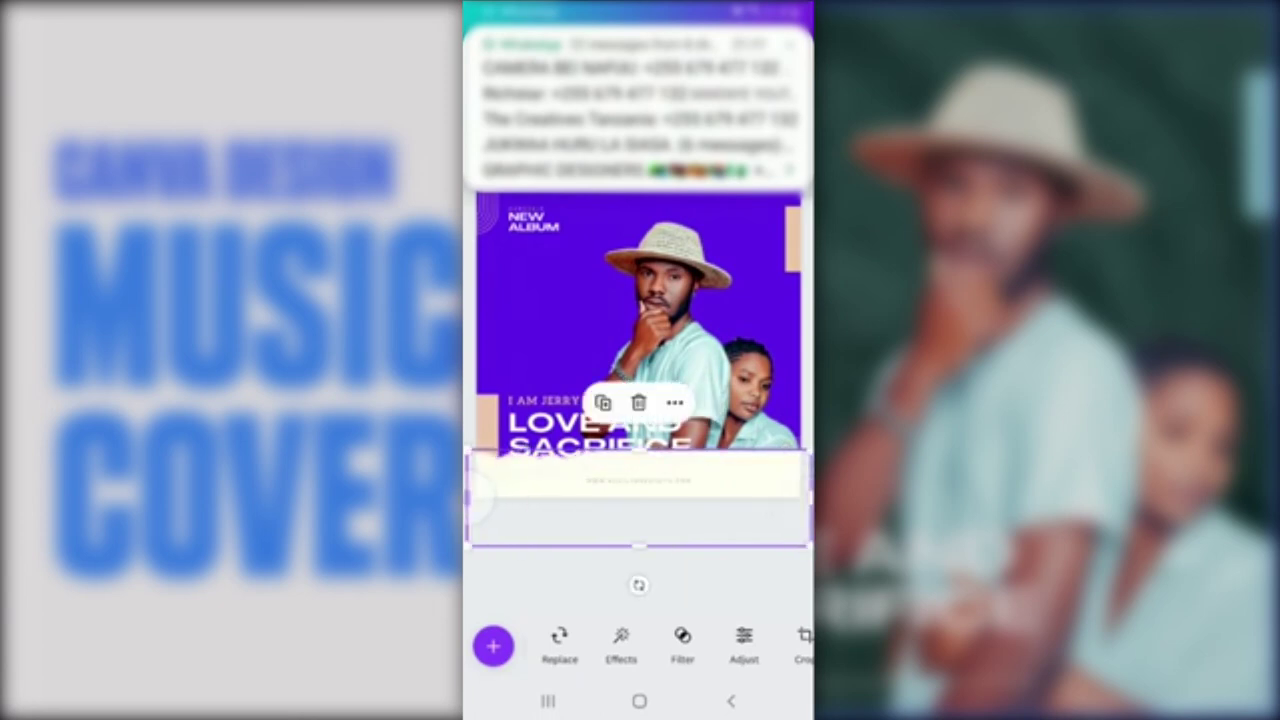
pyautogui.moveTo(639, 500); pyautogui.dragTo(639, 511)
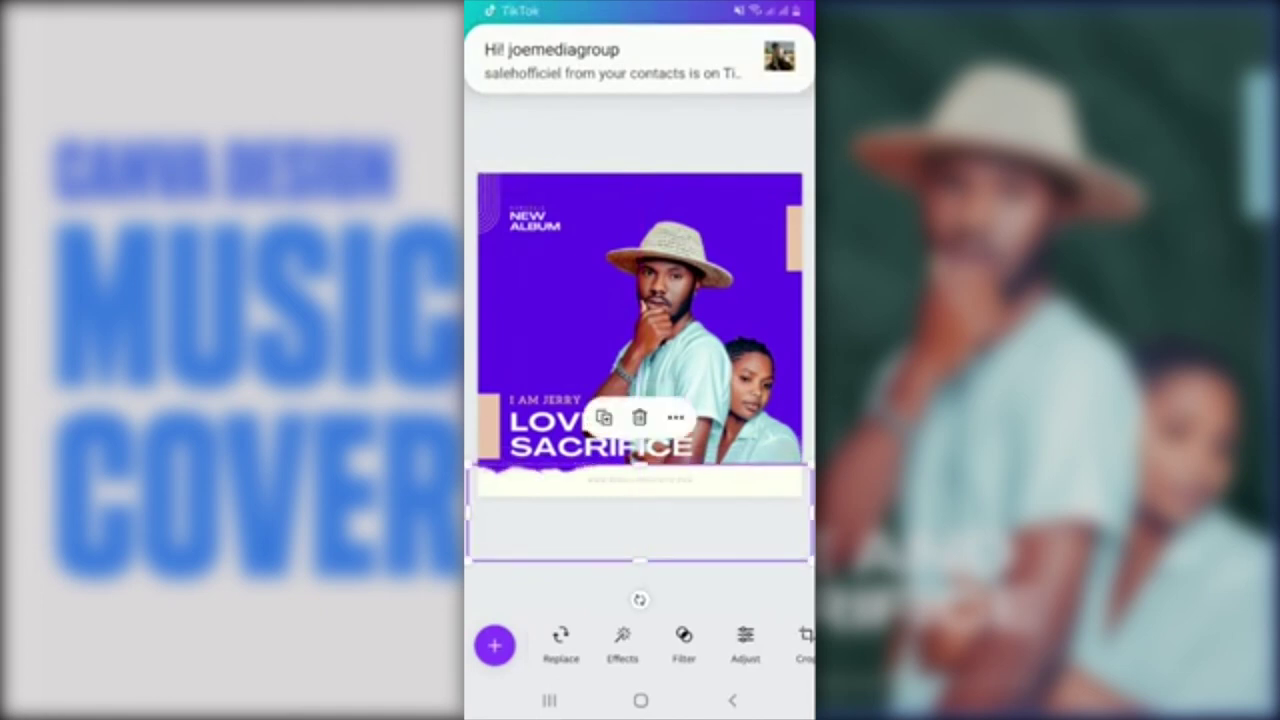
pyautogui.press('Escape')
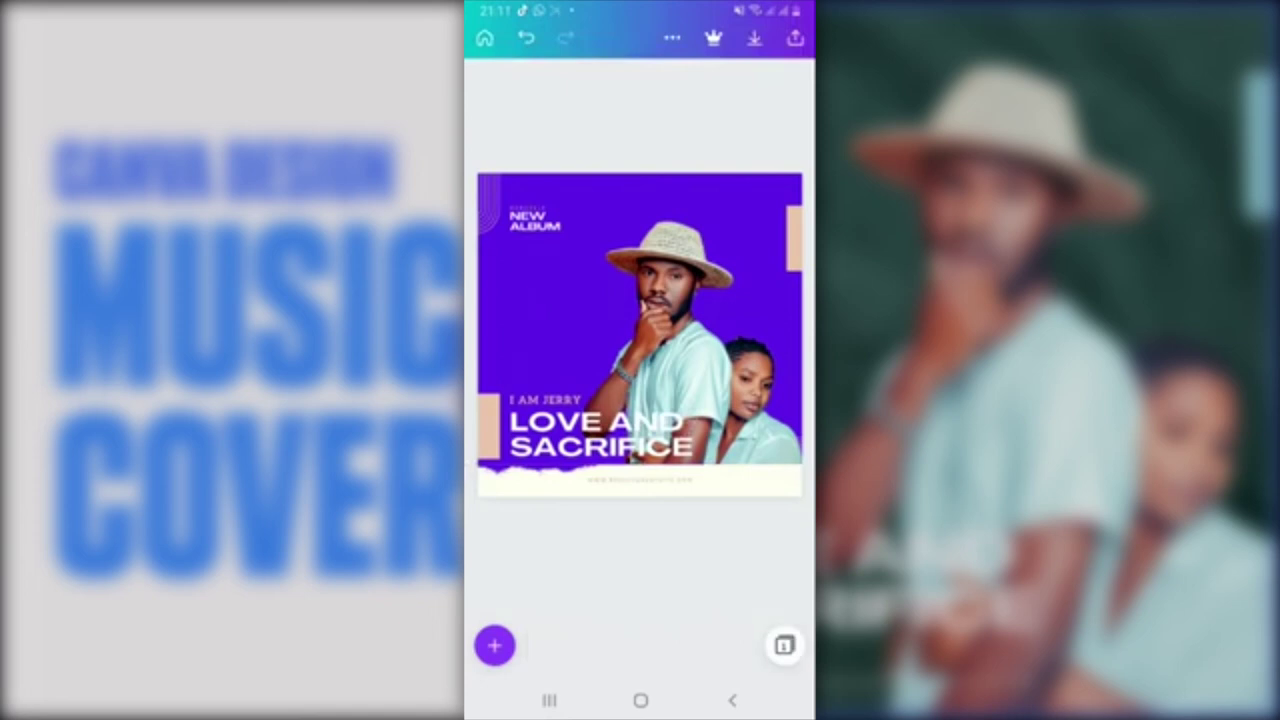
pyautogui.click(639, 512)
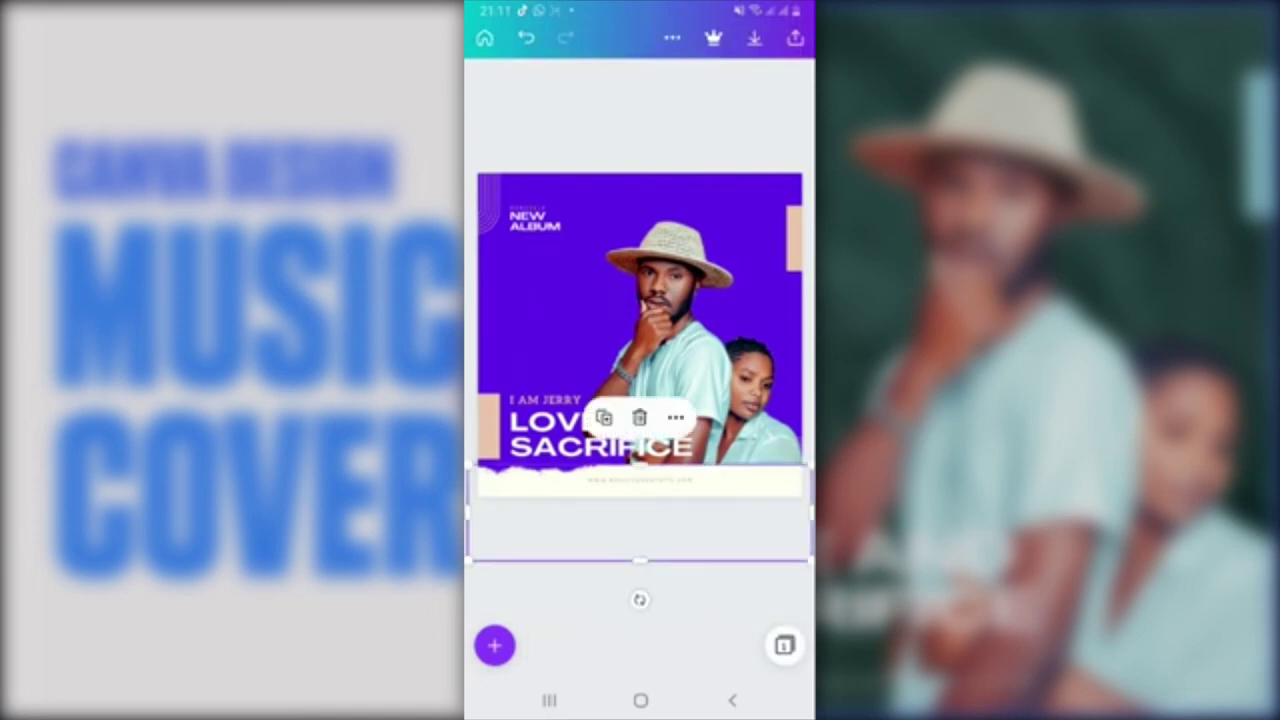
pyautogui.press('Escape')
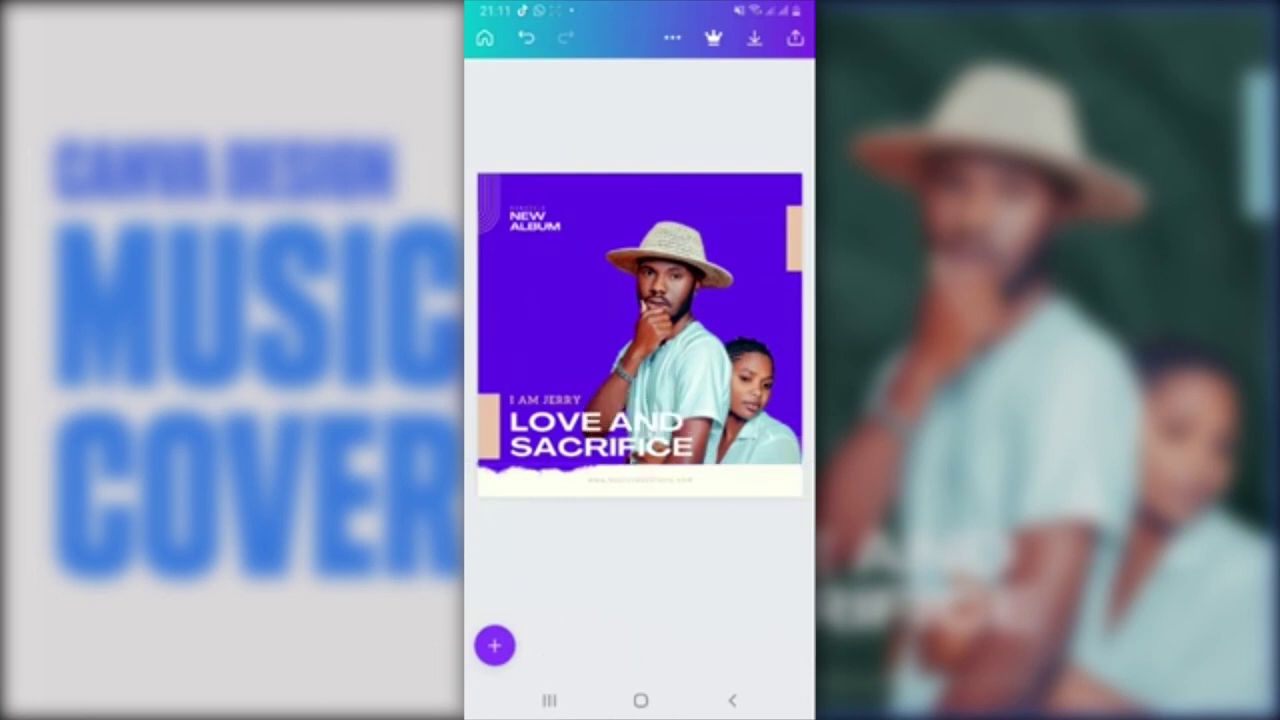
pyautogui.click(639, 512)
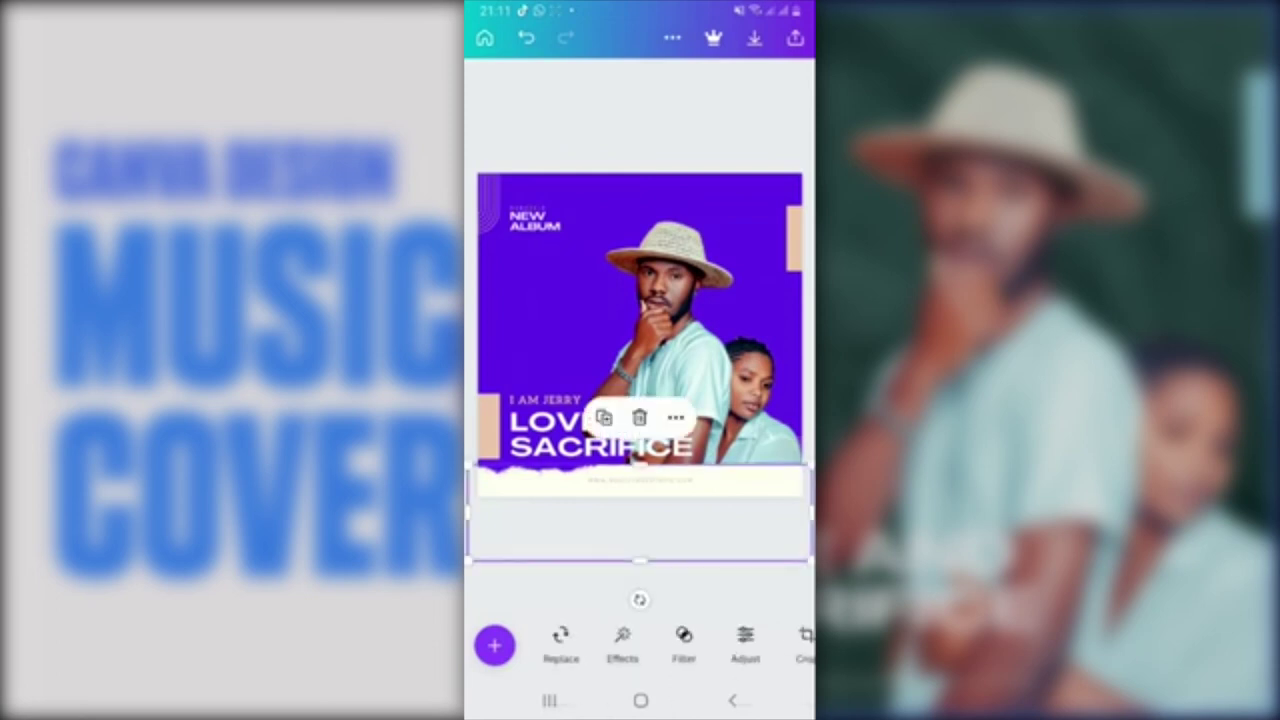
pyautogui.press('Escape')
pyautogui.scroll(2, 600, 500)
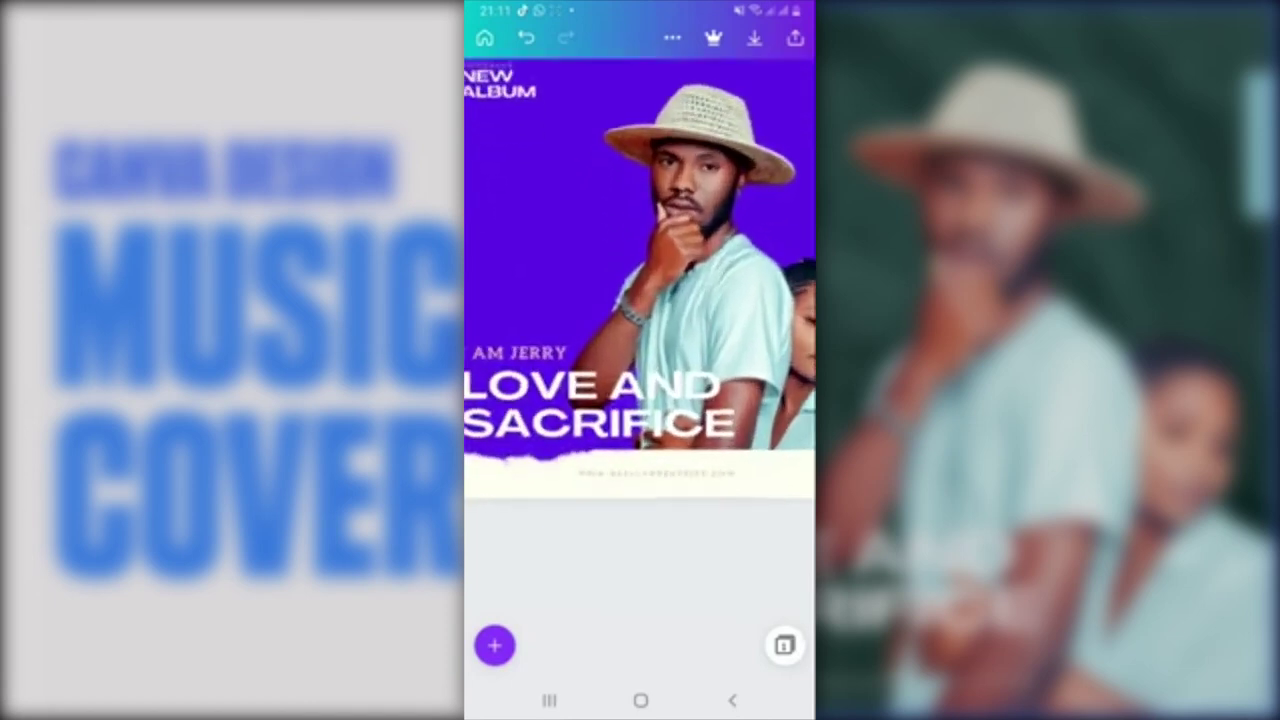
pyautogui.scroll(2, 600, 500)
pyautogui.scroll(2, 600, 500)
pyautogui.scroll(1, 600, 500)
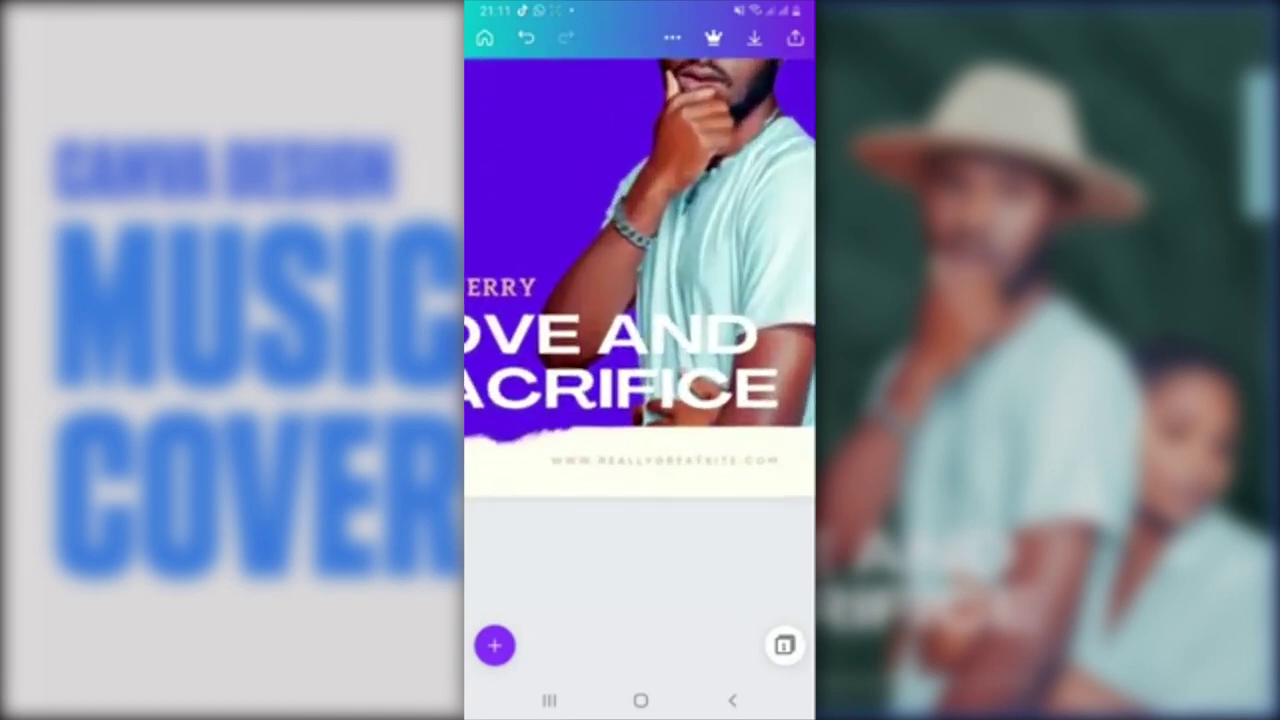
pyautogui.scroll(1, 640, 300)
pyautogui.click(636, 476)
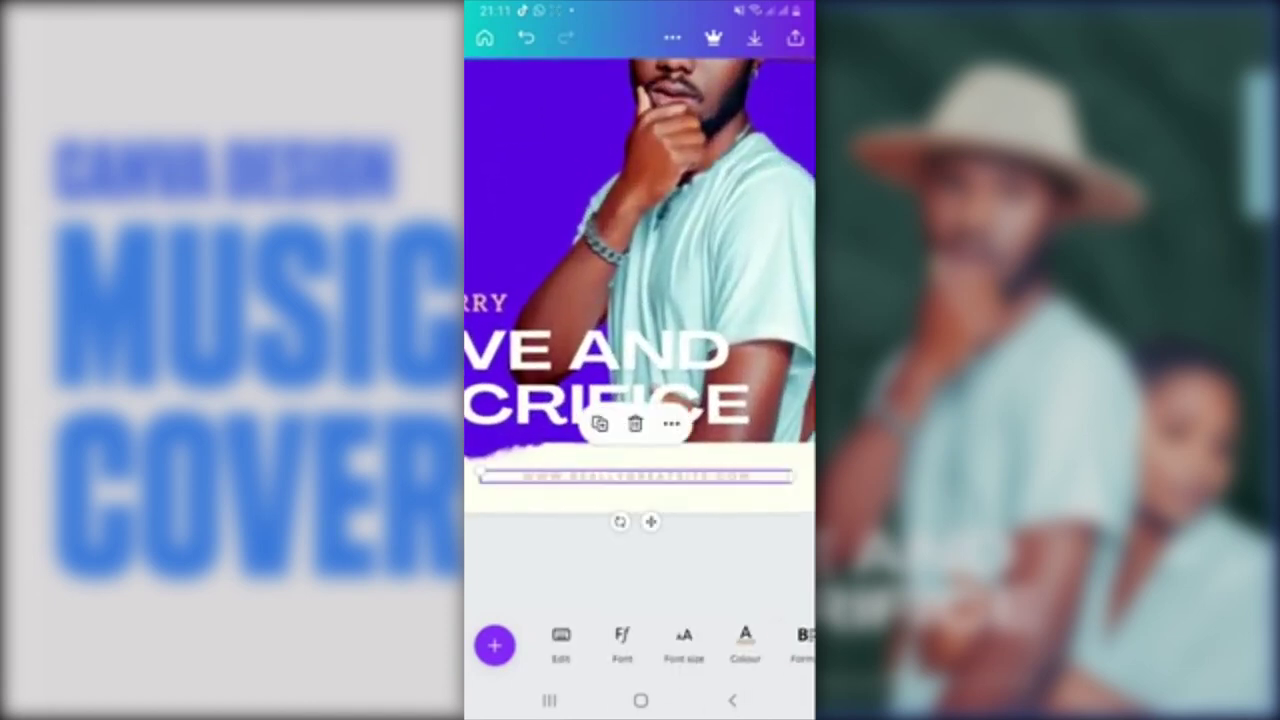
pyautogui.click(636, 476)
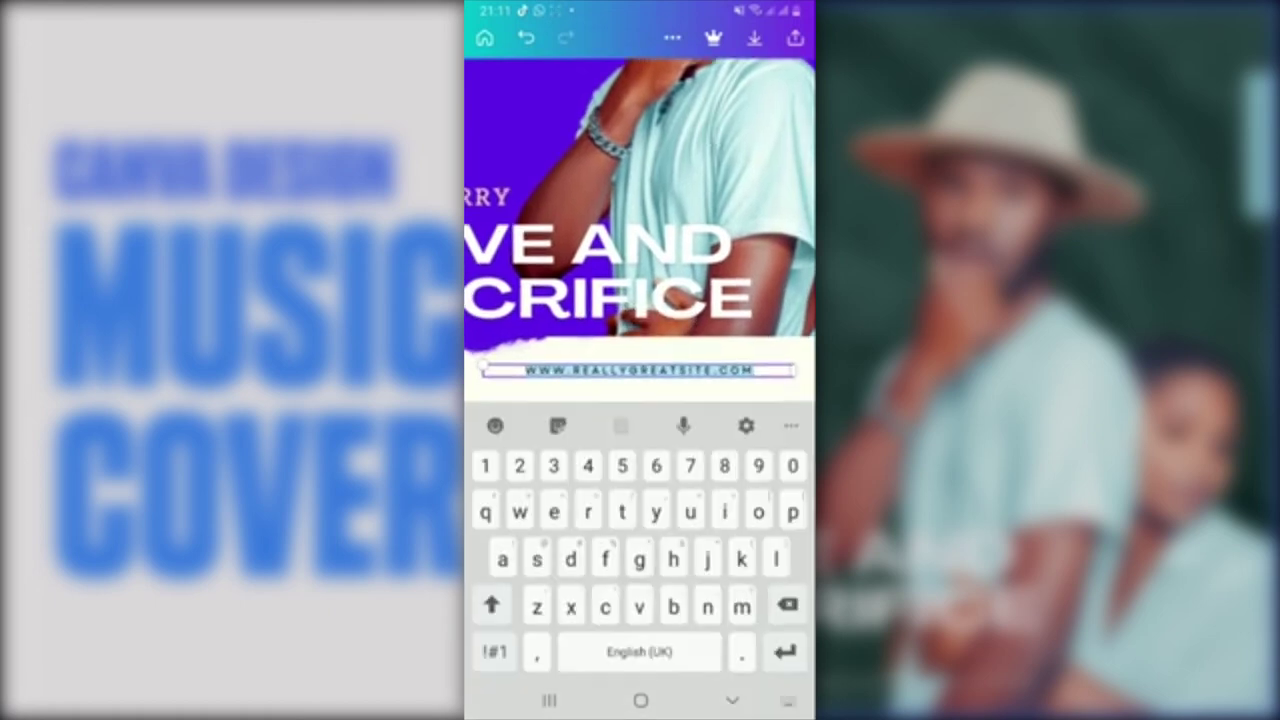
pyautogui.write('i')
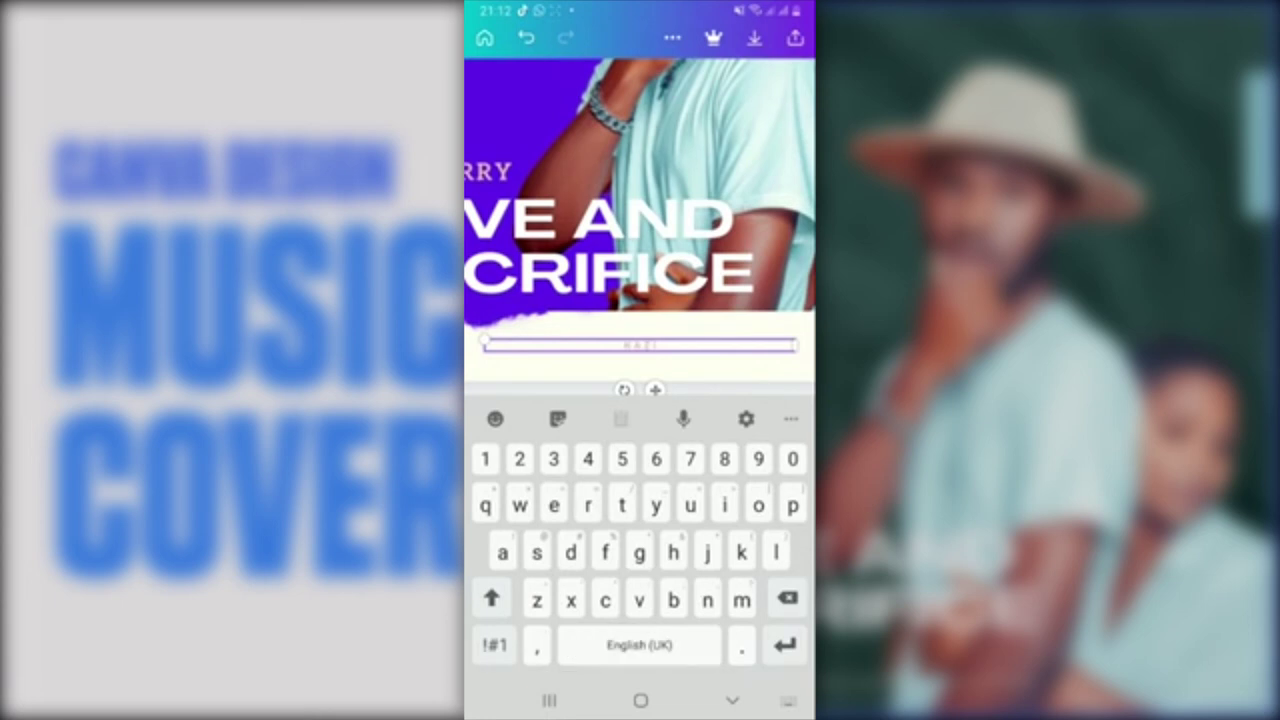
pyautogui.write(' BOBO')
pyautogui.write(' PRODUCT')
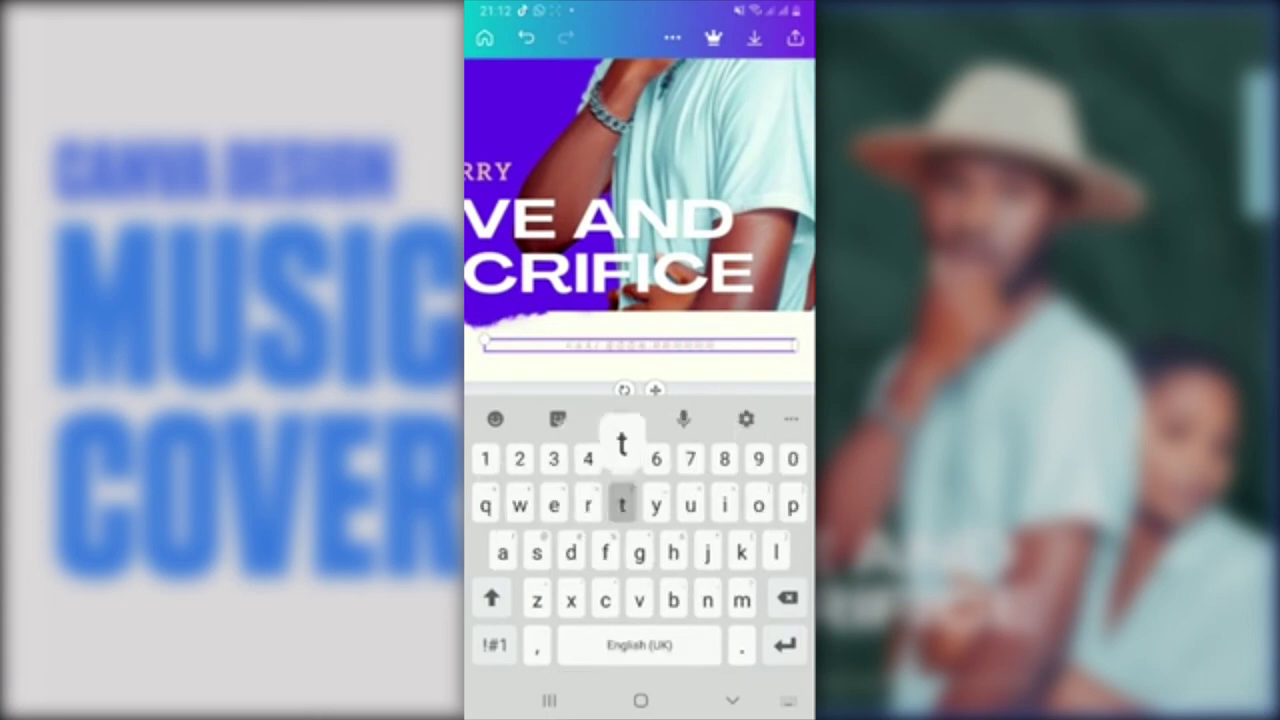
pyautogui.write('ion')
pyautogui.click(732, 700)
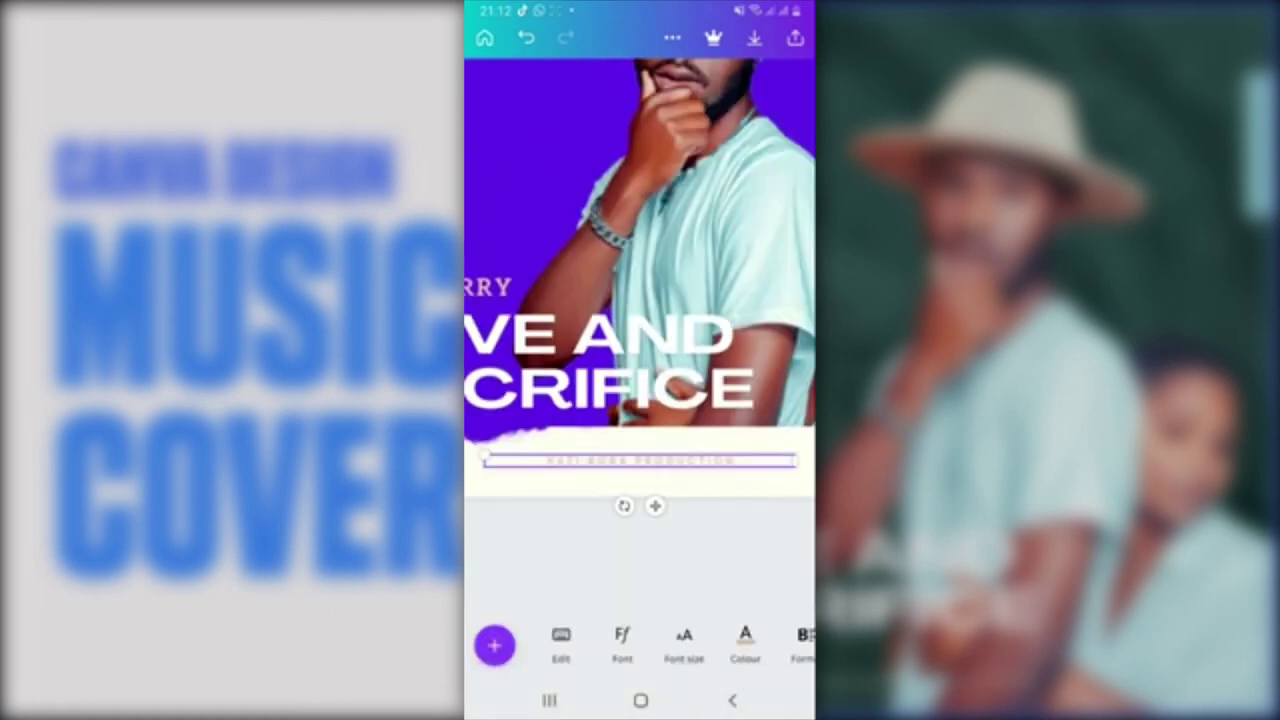
pyautogui.click(640, 560)
# Step: Insert the Boomplay logo image from the phone's Gallery onto the cover
pyautogui.moveTo(600, 250); pyautogui.dragTo(690, 256)
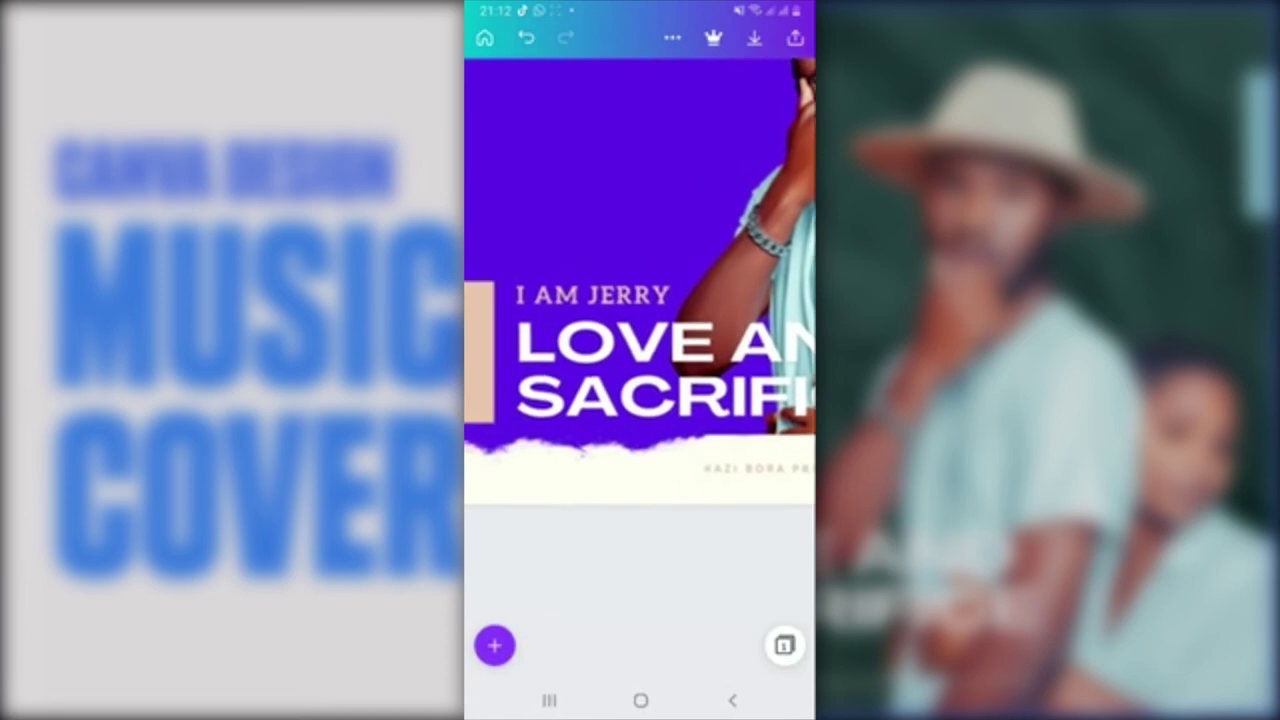
pyautogui.moveTo(600, 250); pyautogui.dragTo(632, 252)
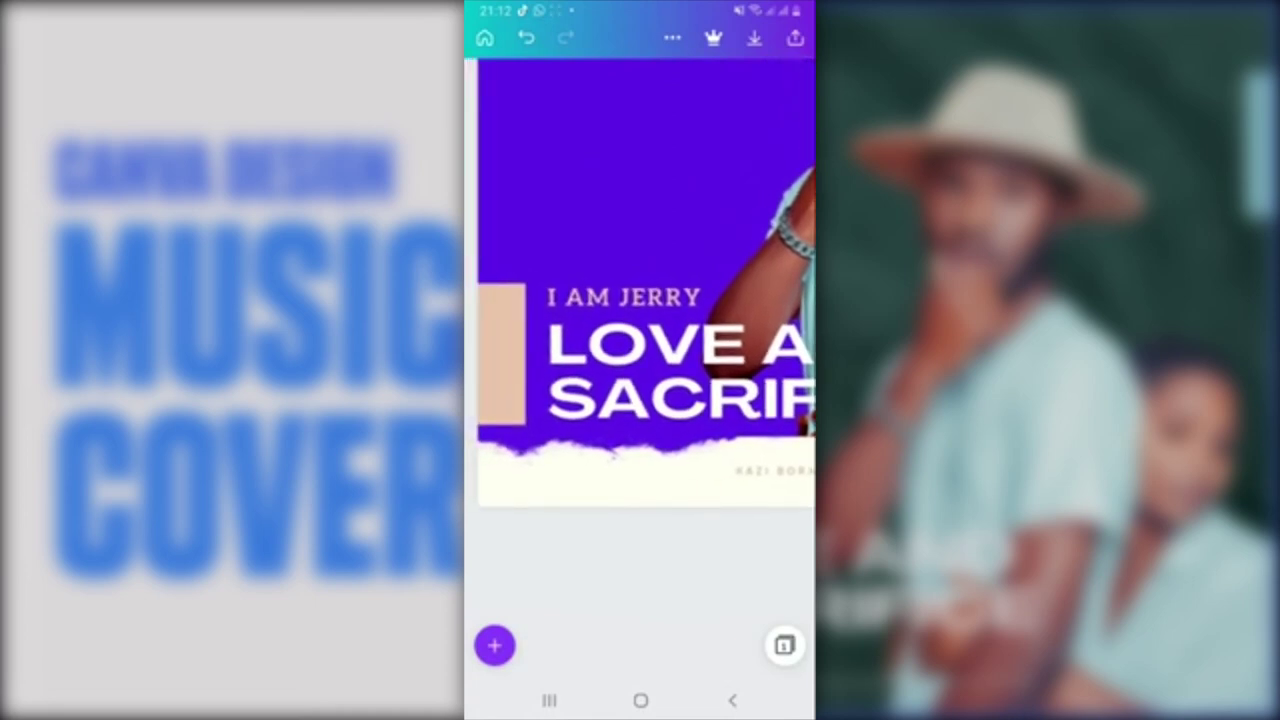
pyautogui.click(494, 645)
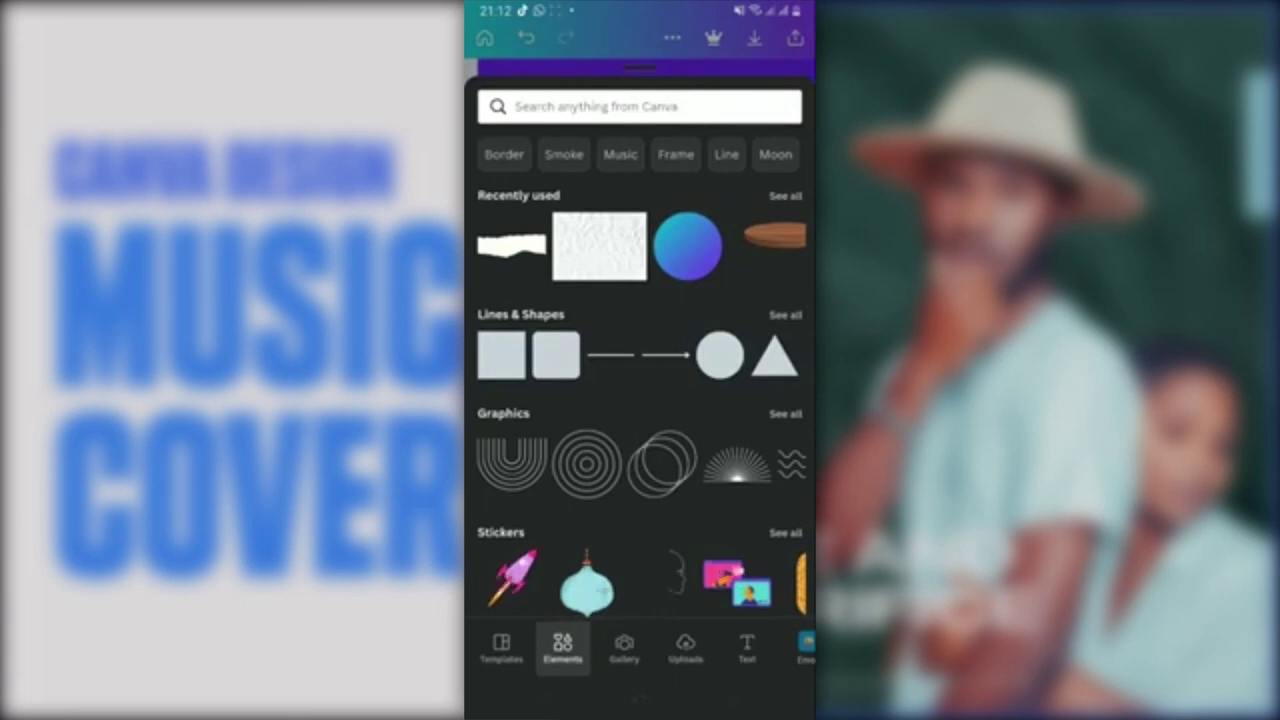
pyautogui.click(624, 648)
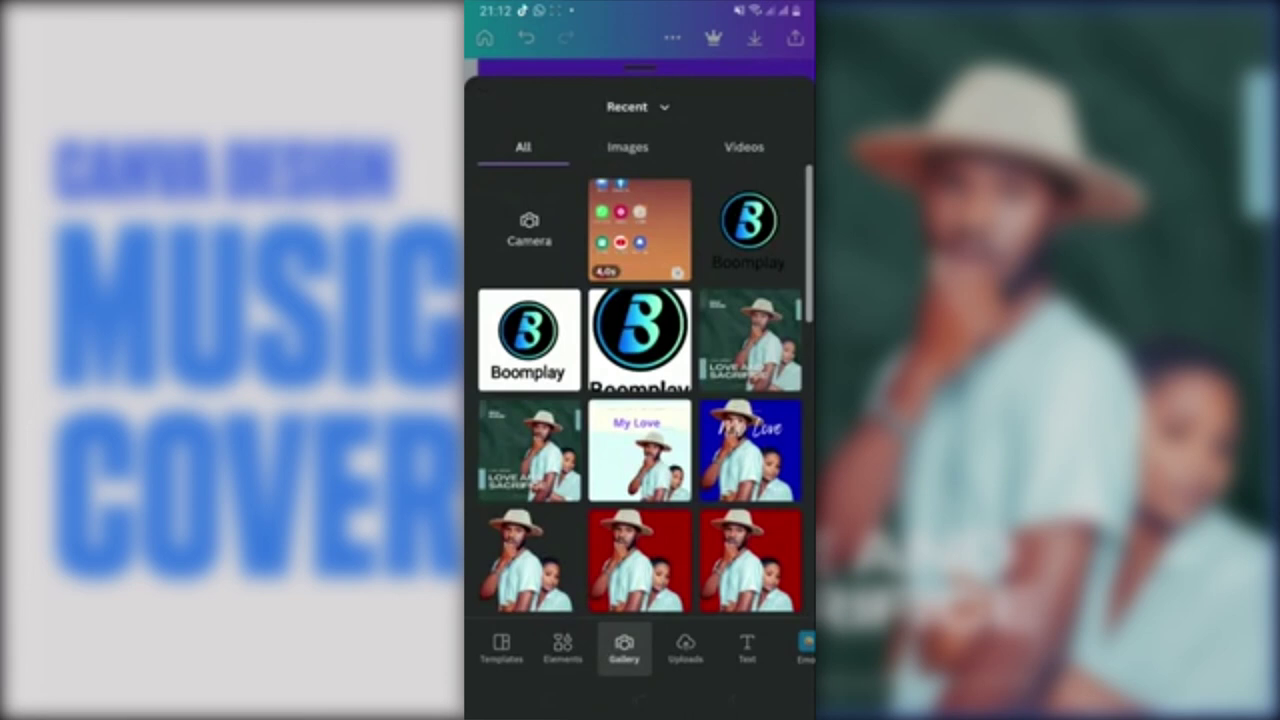
pyautogui.click(749, 225)
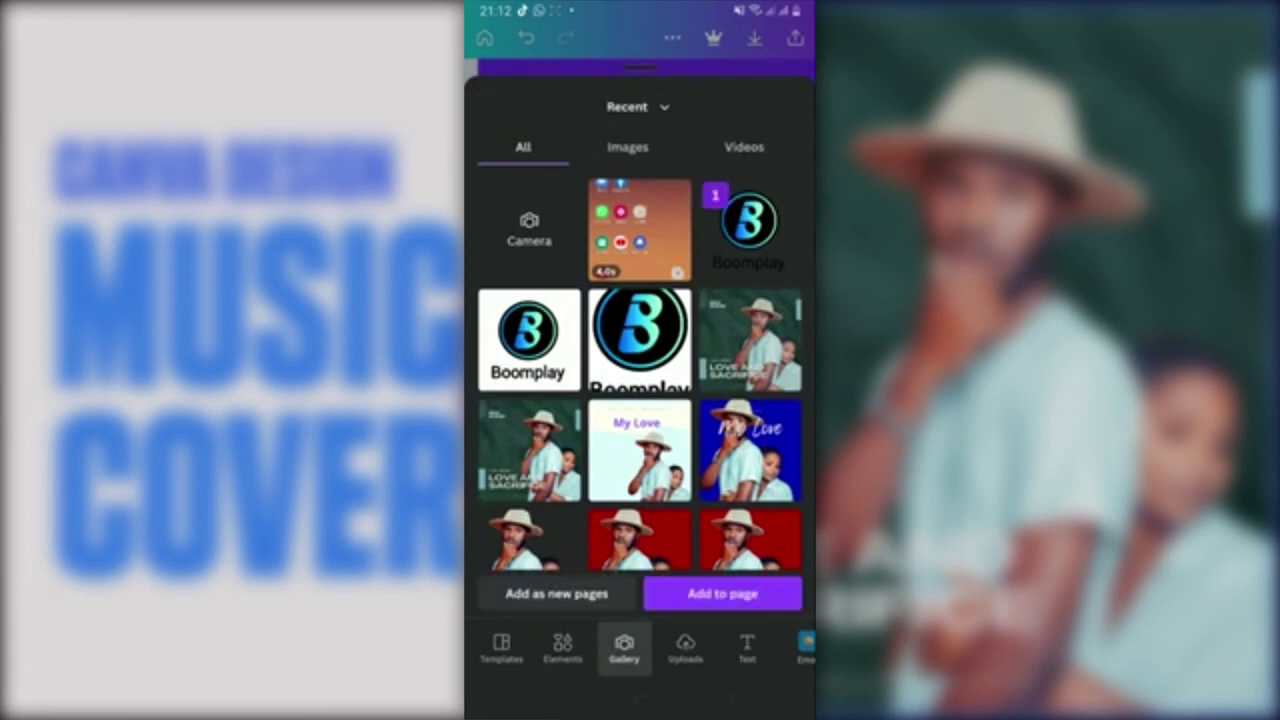
pyautogui.click(749, 225)
pyautogui.press('Escape')
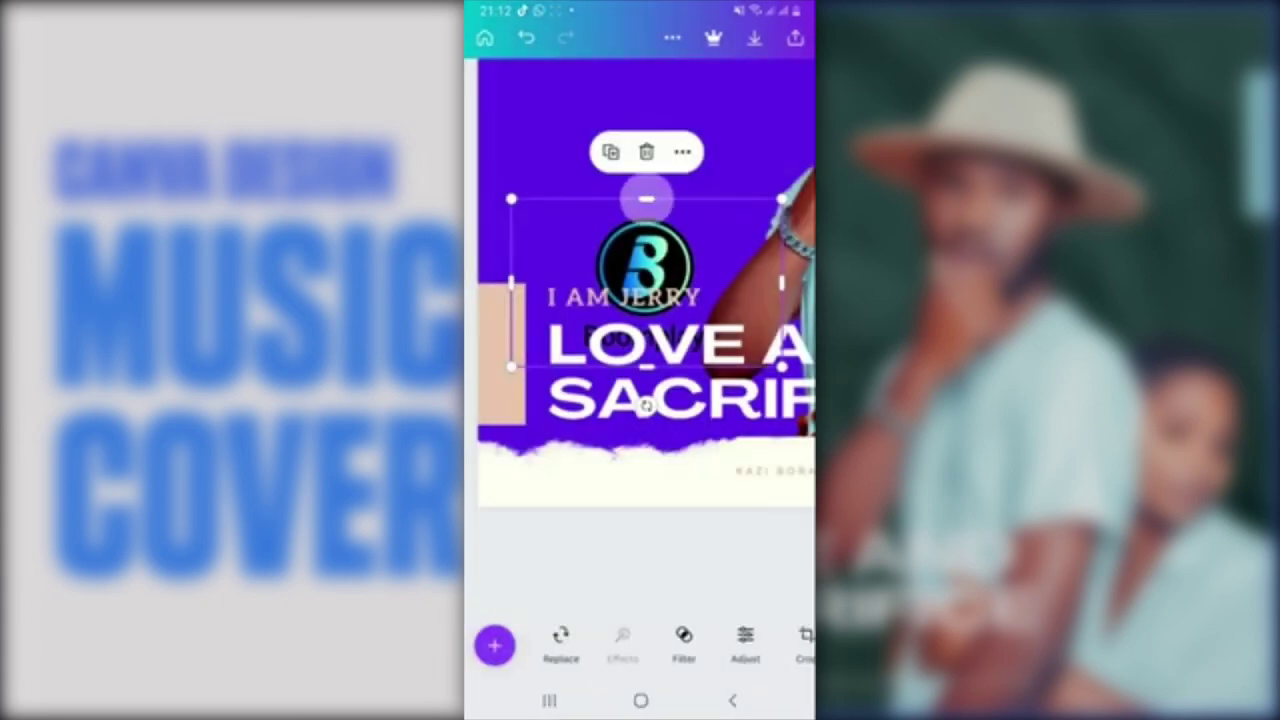
# Step: Shrink the Boomplay logo and line it up inside the cream torn-paper footer strip
pyautogui.moveTo(647, 199); pyautogui.dragTo(645, 250)
pyautogui.moveTo(645, 245); pyautogui.dragTo(645, 197)
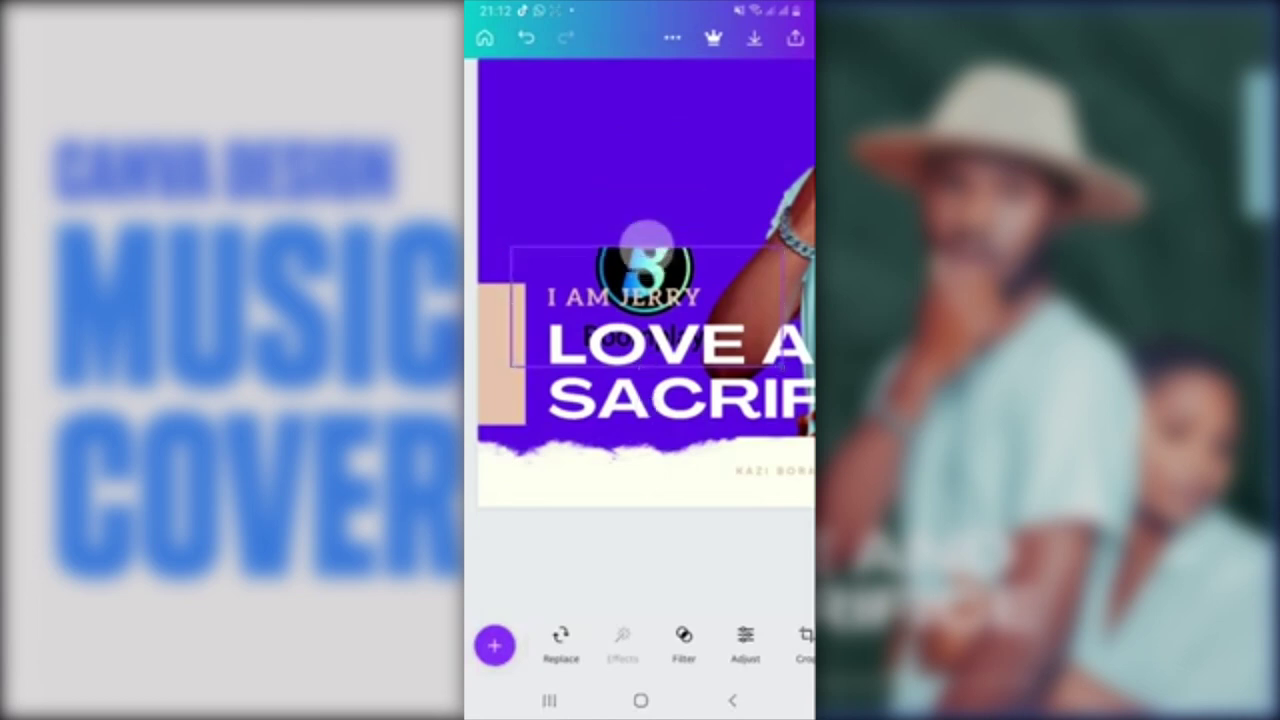
pyautogui.moveTo(781, 366)
pyautogui.mouseDown()
pyautogui.moveTo(575, 237)
pyautogui.moveTo(543, 477)
pyautogui.mouseUp()
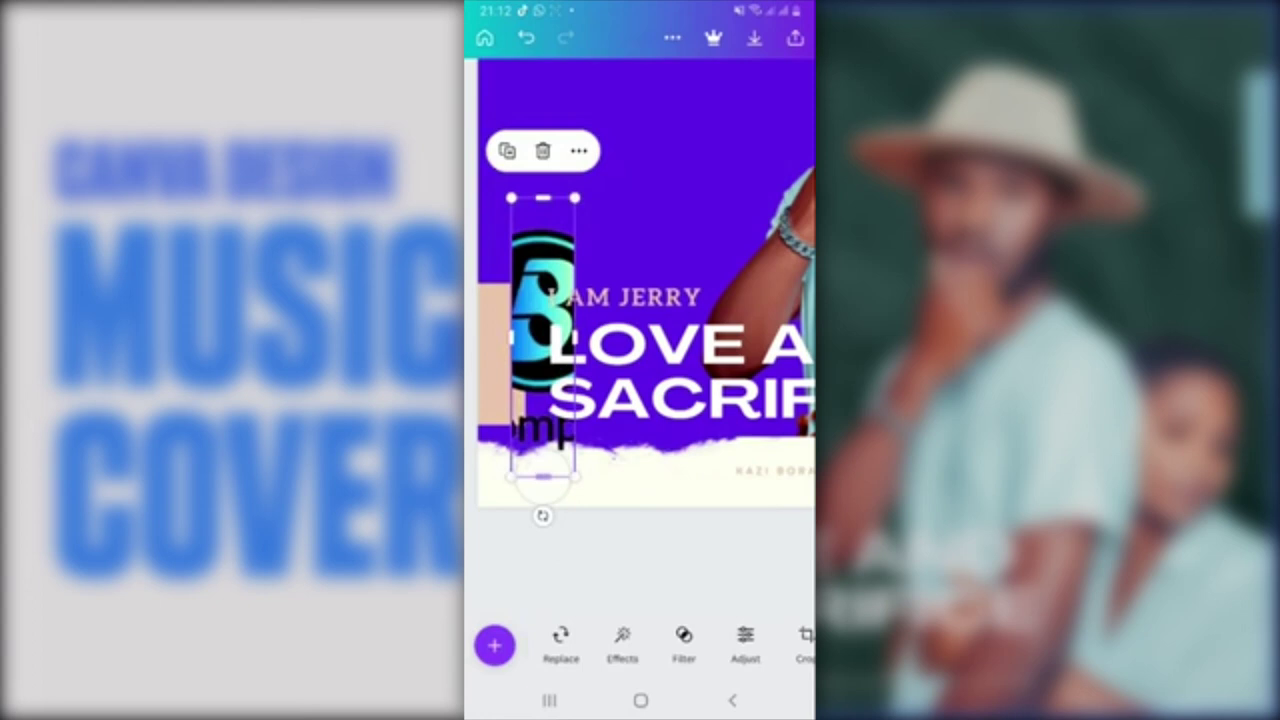
pyautogui.click(526, 37)
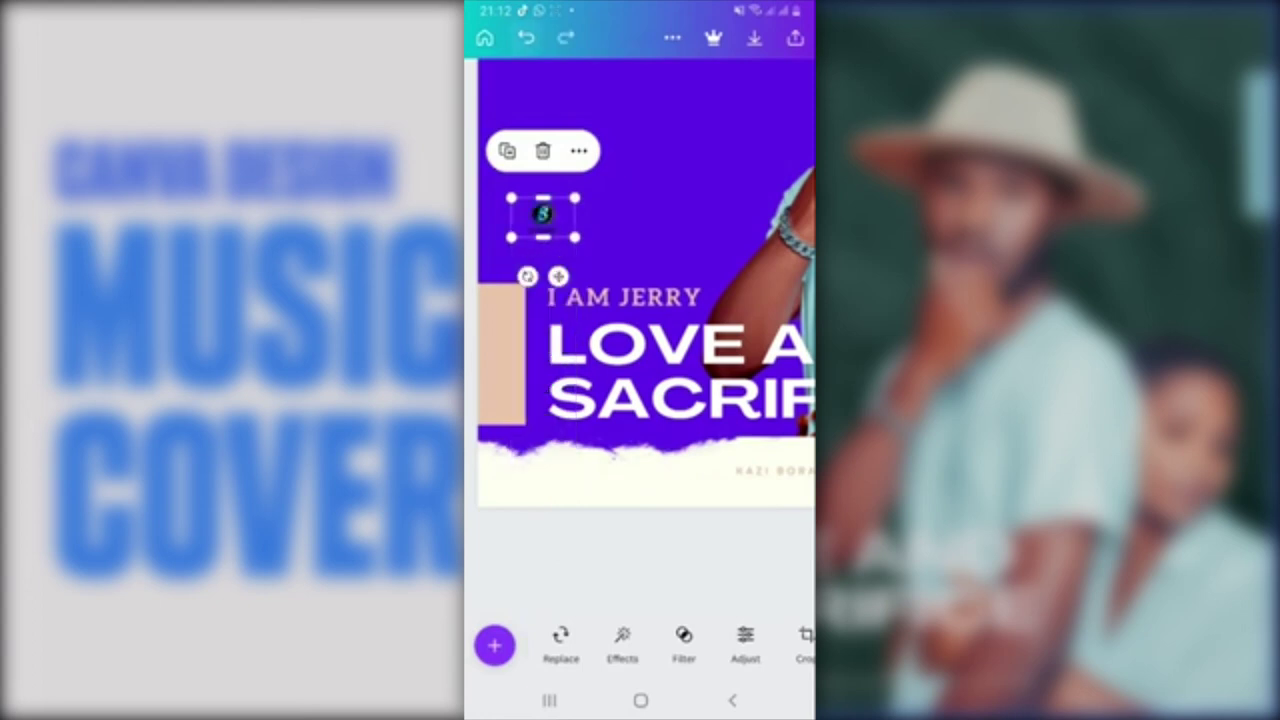
pyautogui.moveTo(558, 276); pyautogui.dragTo(562, 536)
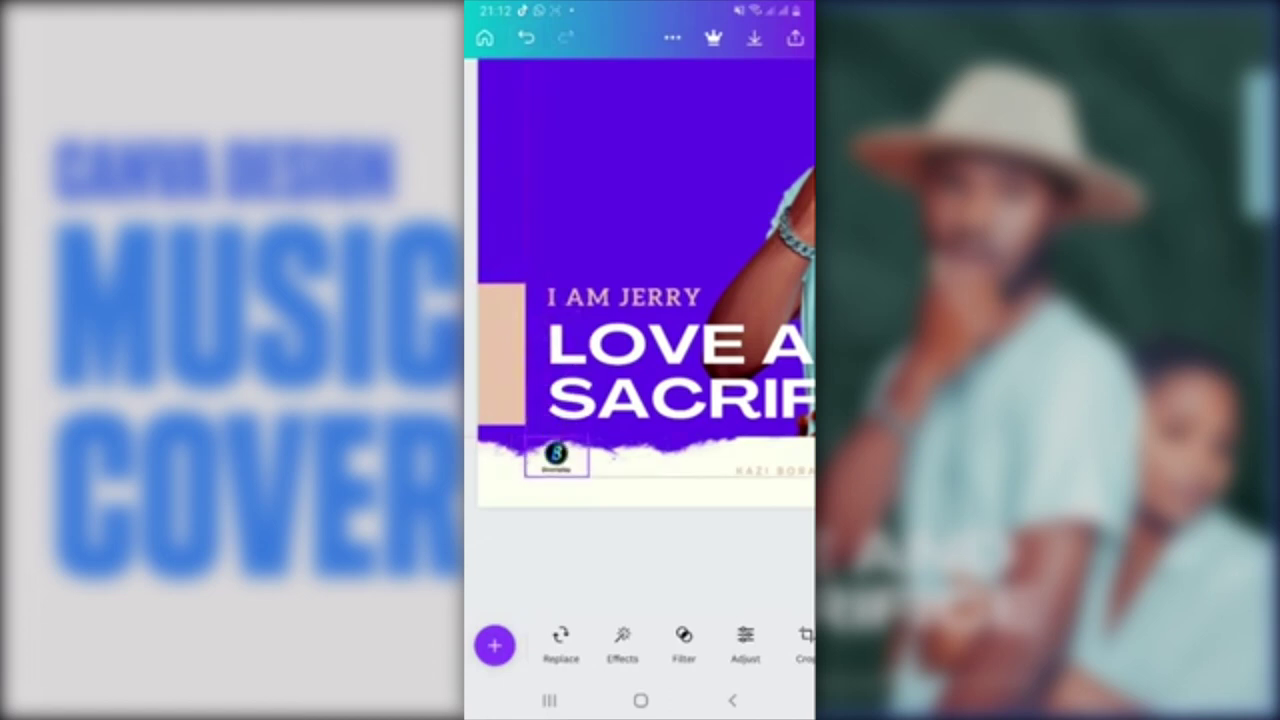
pyautogui.moveTo(547, 477)
pyautogui.mouseDown()
pyautogui.moveTo(523, 480)
pyautogui.moveTo(646, 477)
pyautogui.mouseUp()
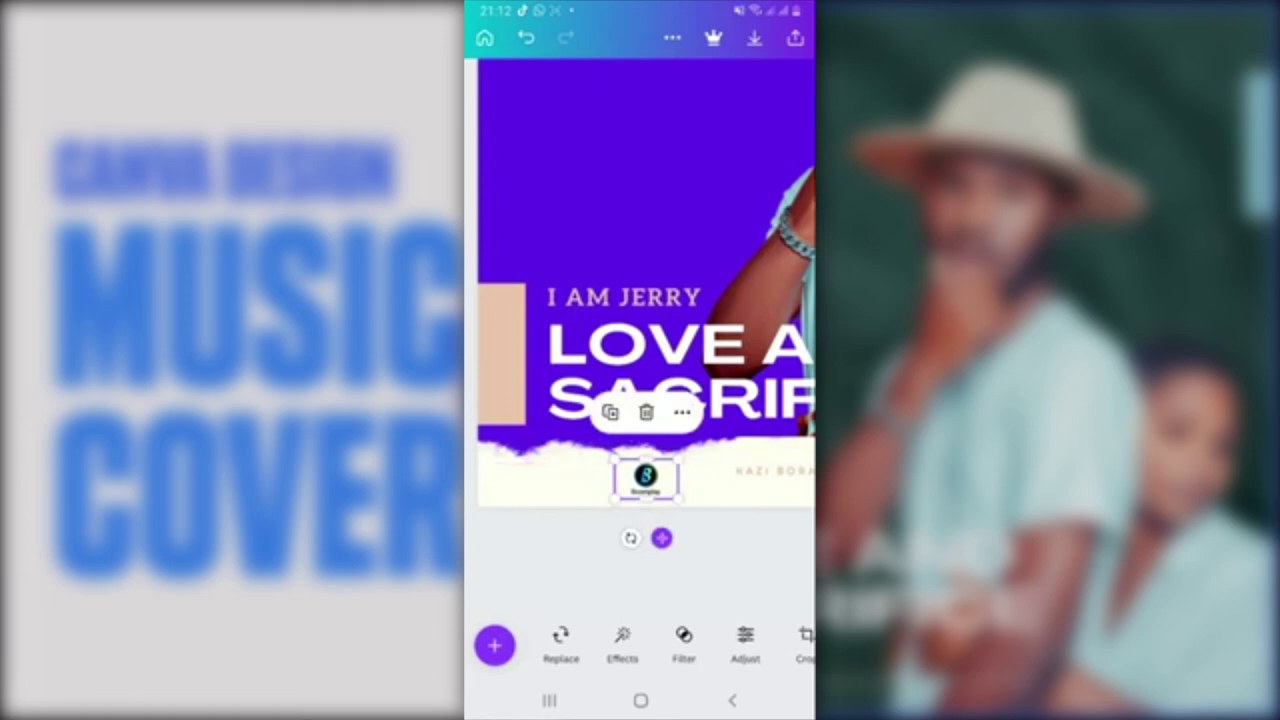
pyautogui.click(720, 455)
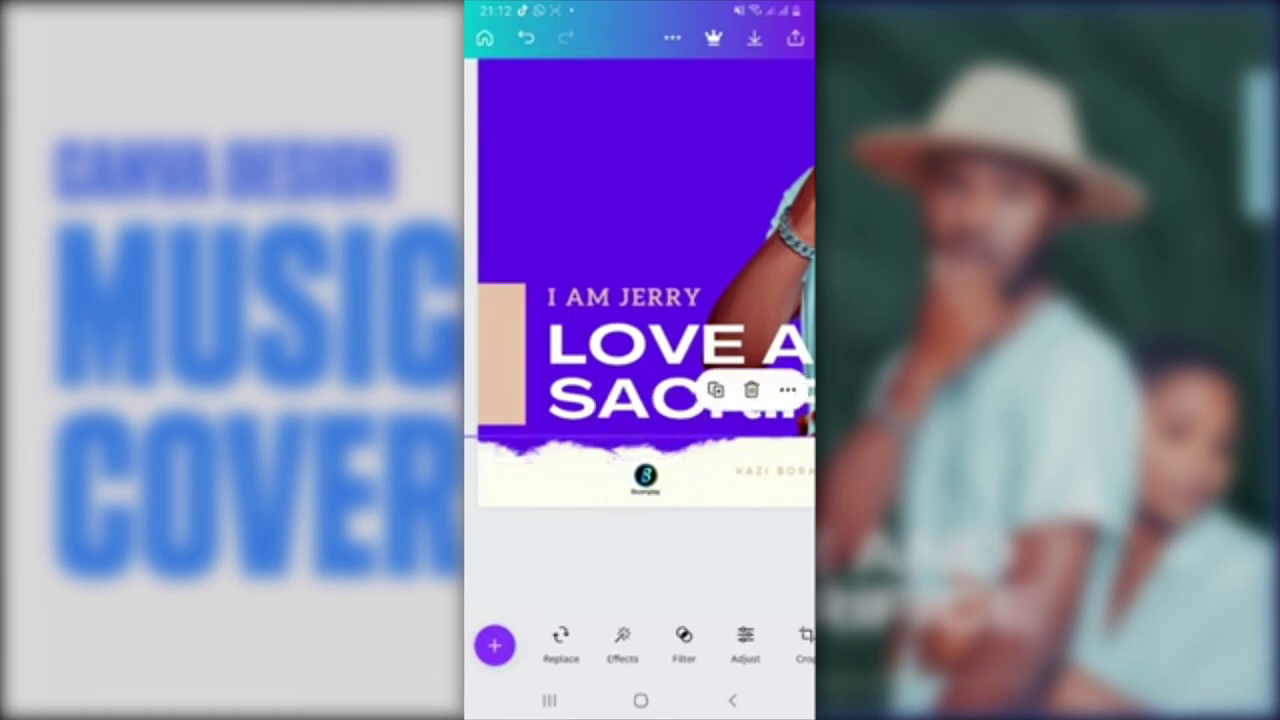
pyautogui.click(494, 645)
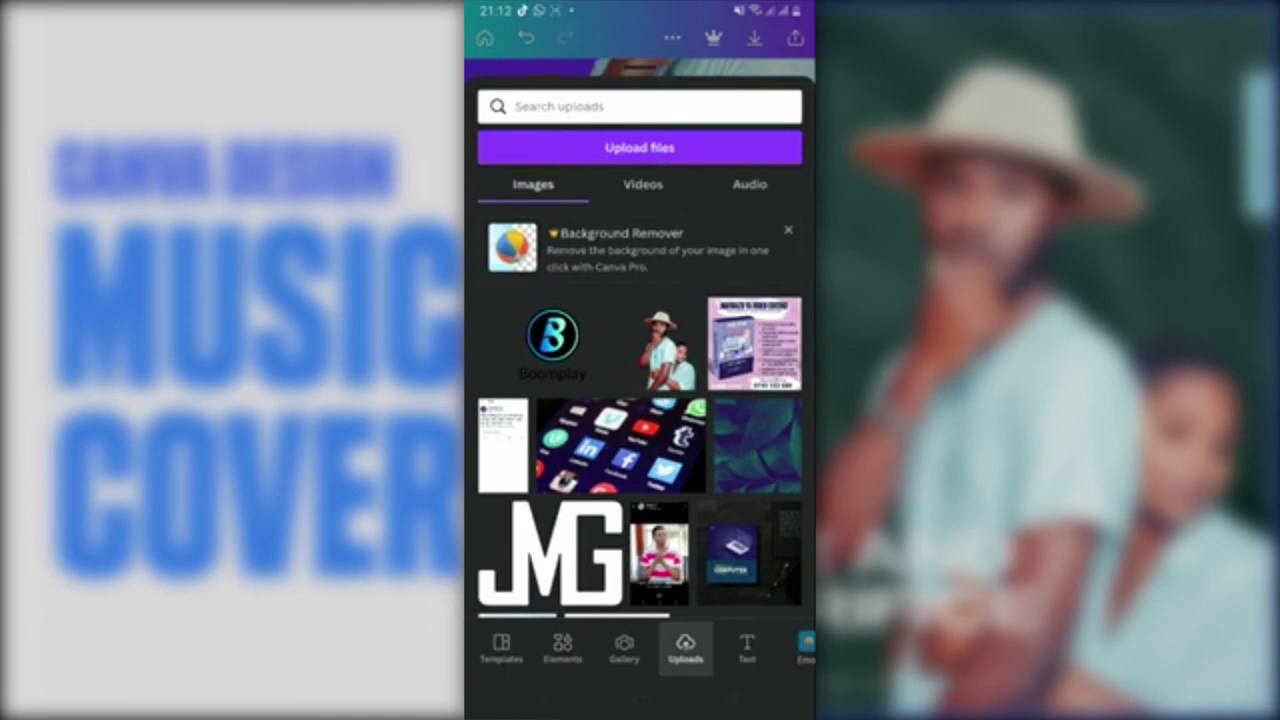
pyautogui.click(746, 648)
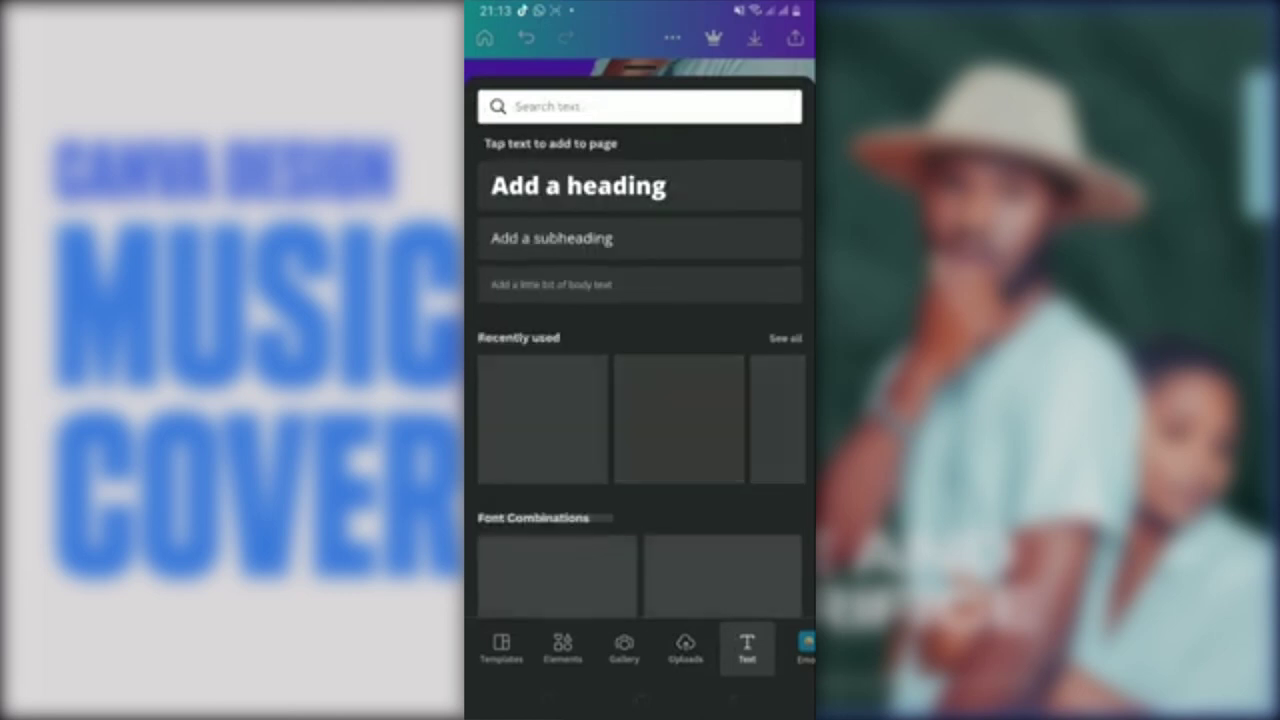
# Step: Add a subheading text box and type 'Stream Now' into it
pyautogui.click(551, 238)
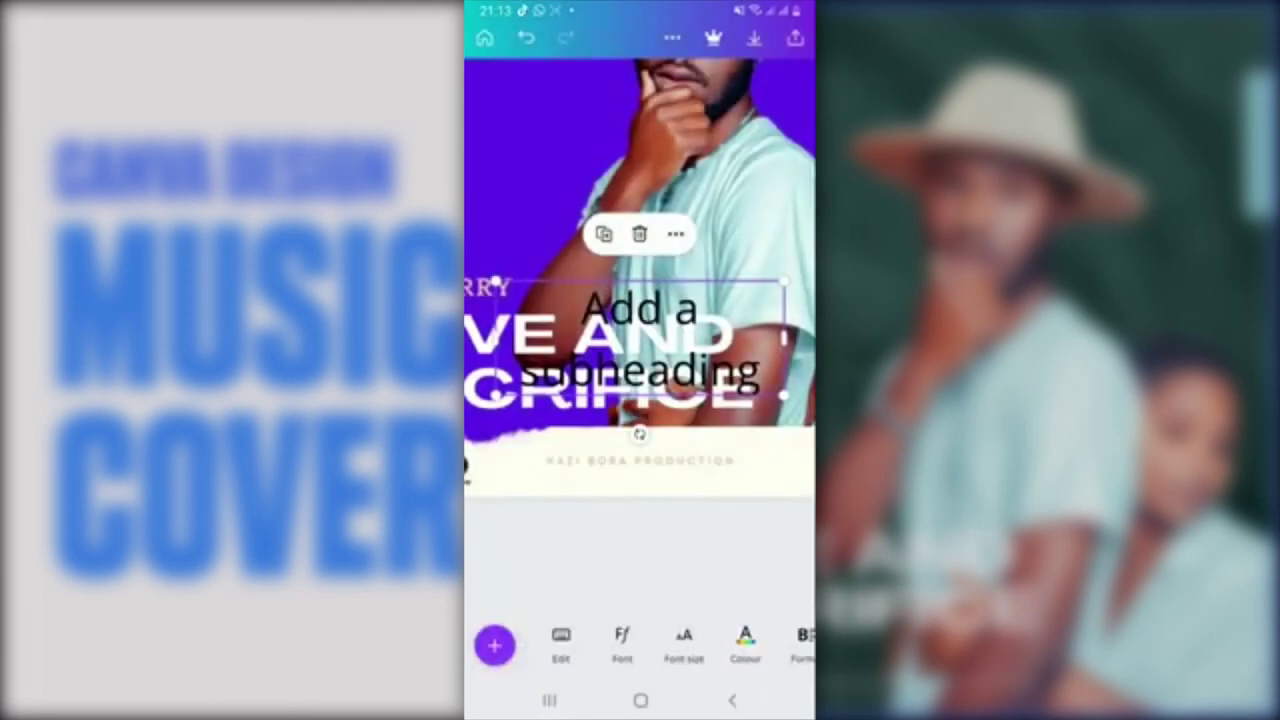
pyautogui.click(640, 340)
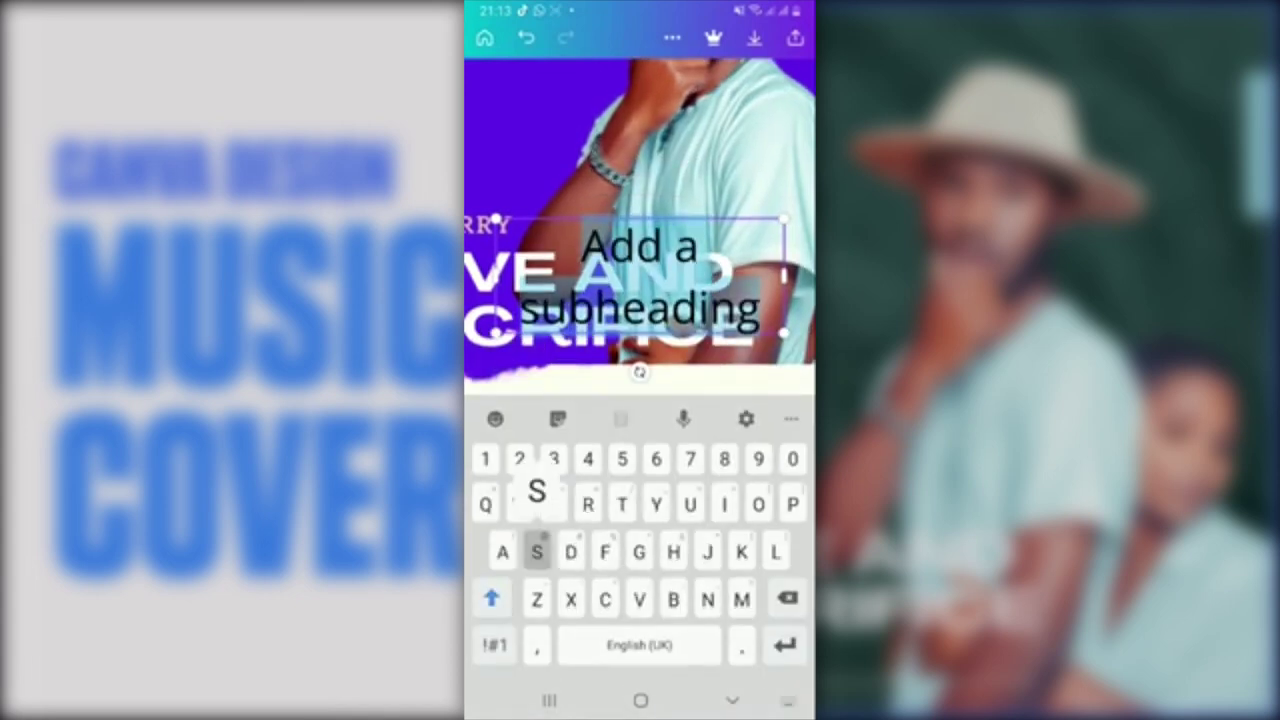
pyautogui.write('Ste')
pyautogui.press('BackSpace')
pyautogui.write('ream Noe')
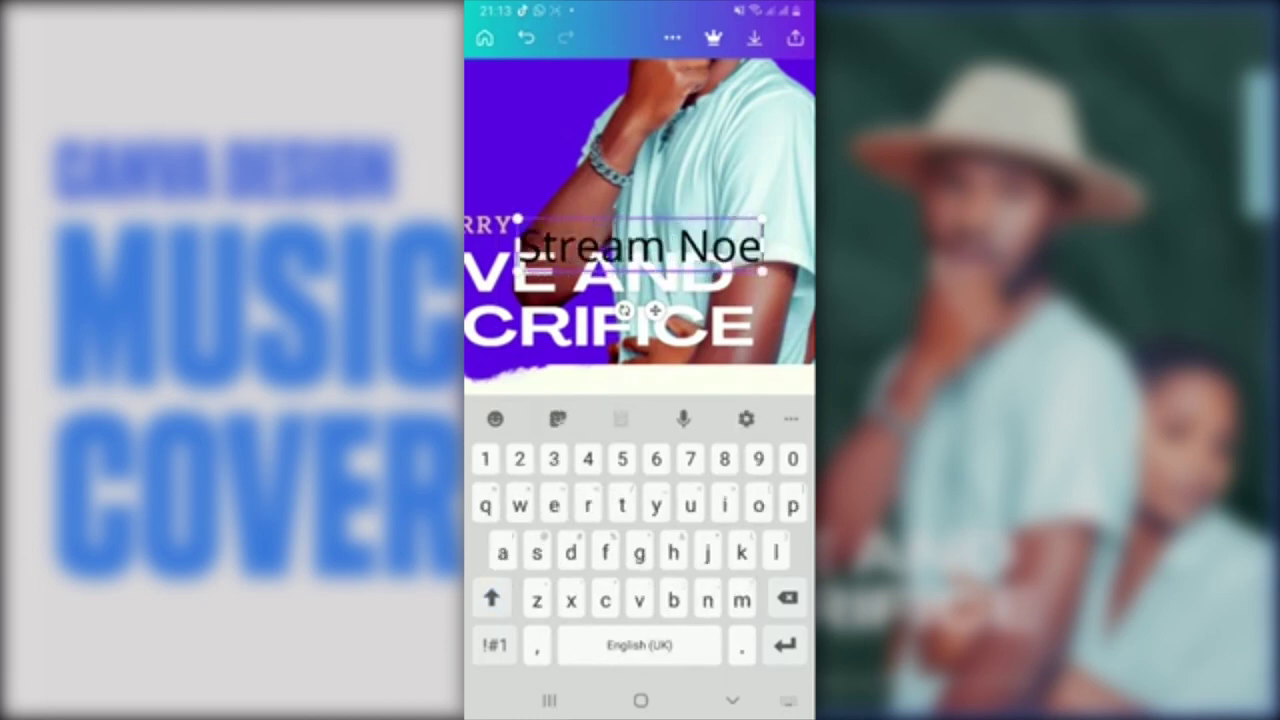
pyautogui.press('BackSpace')
pyautogui.write('w')
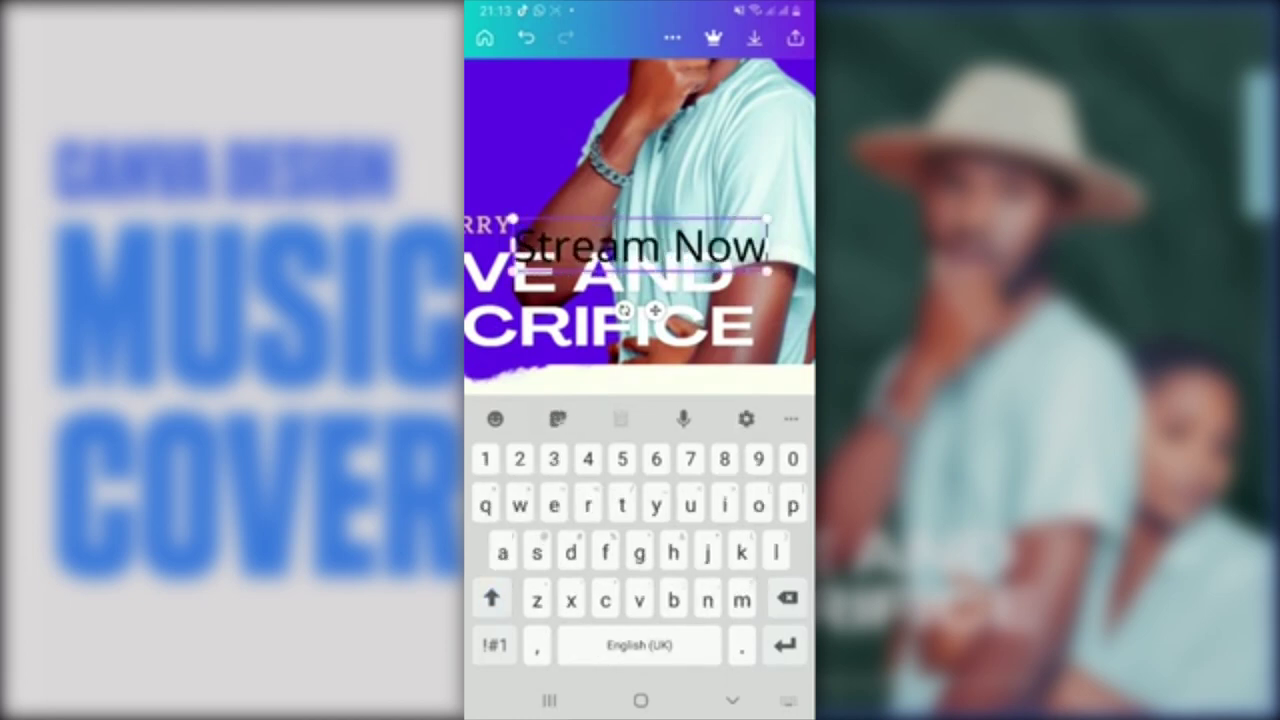
pyautogui.press('Escape')
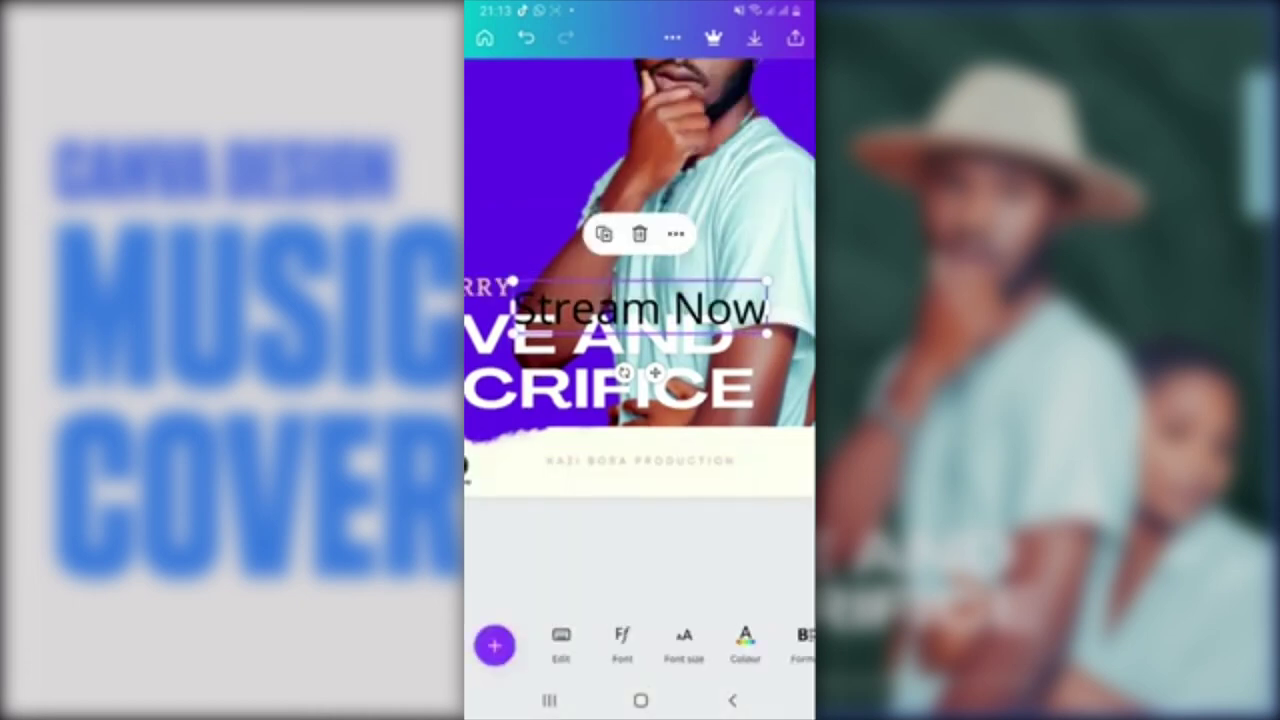
# Step: Set the Stream Now text to font size 27 and make it bold
pyautogui.click(684, 645)
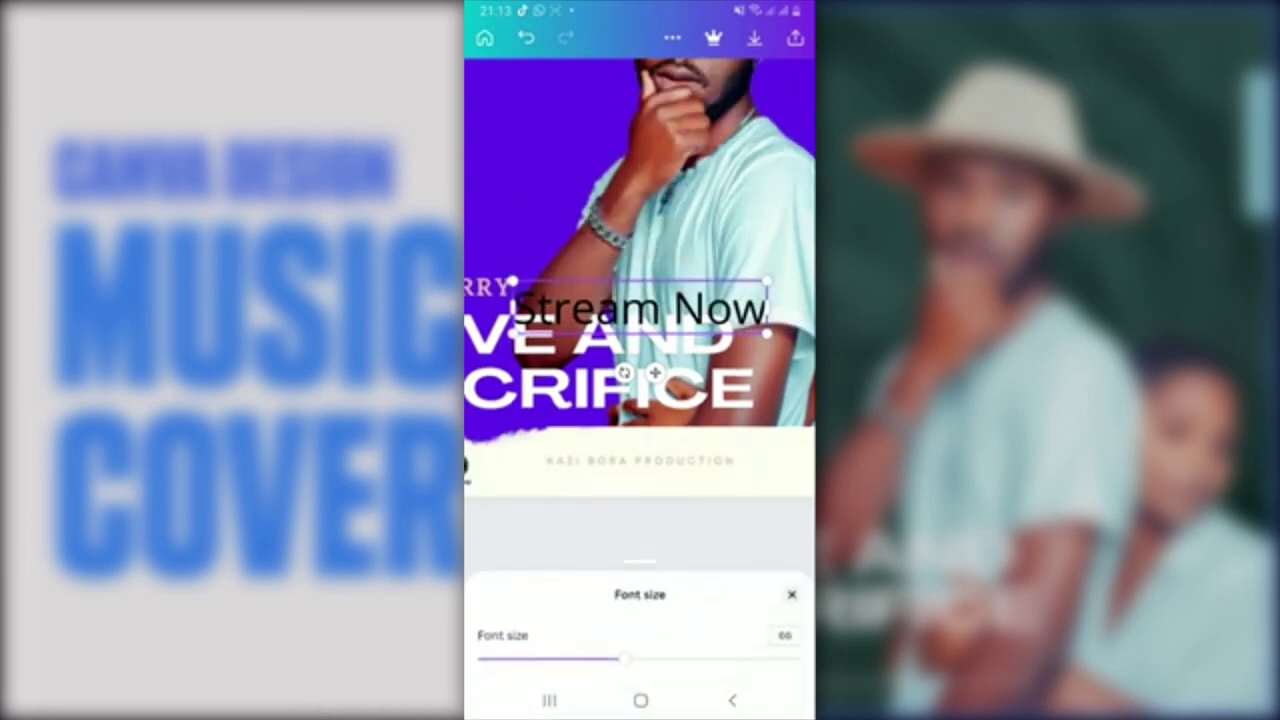
pyautogui.moveTo(624, 659); pyautogui.dragTo(527, 659)
pyautogui.click(791, 594)
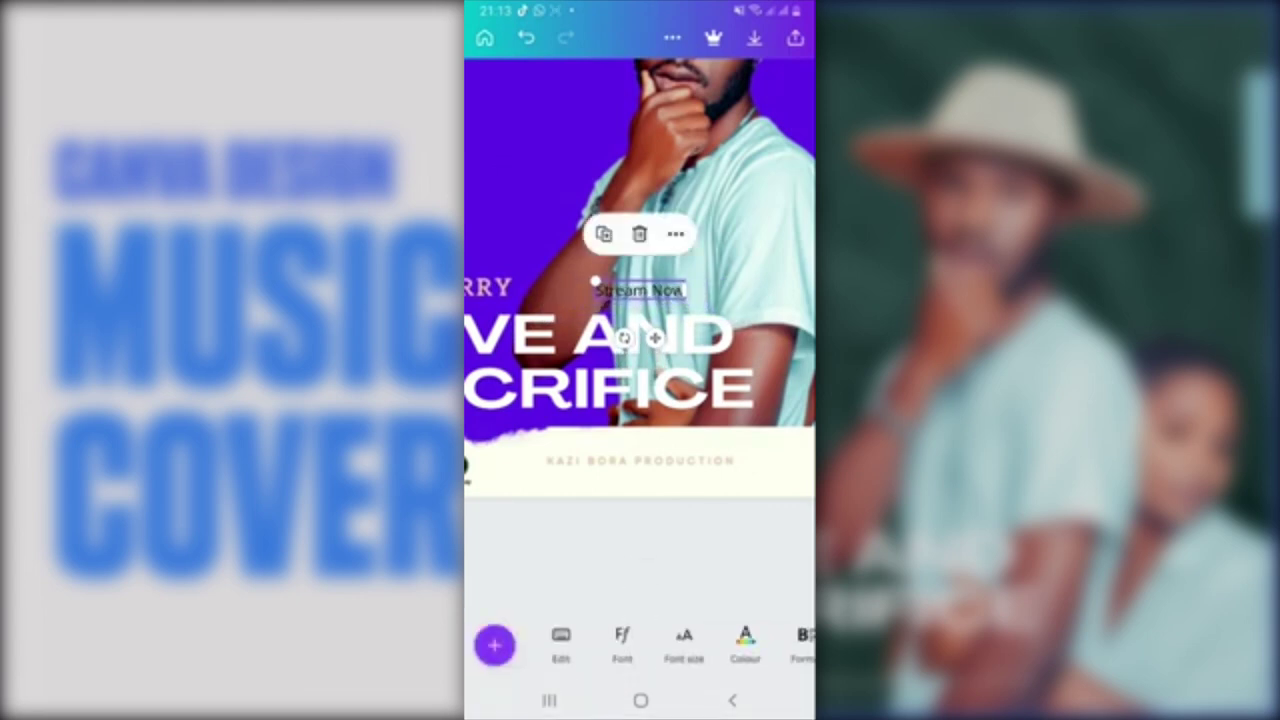
pyautogui.moveTo(760, 645); pyautogui.dragTo(616, 645)
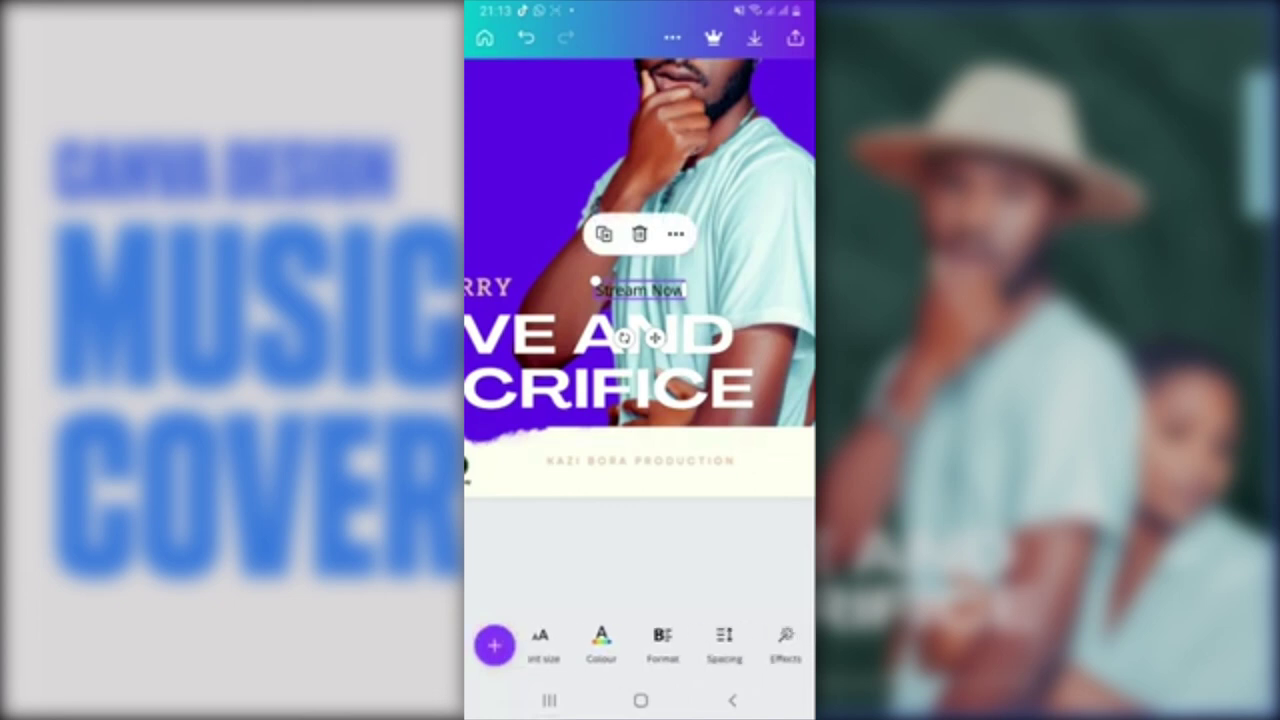
pyautogui.click(662, 645)
pyautogui.click(515, 557)
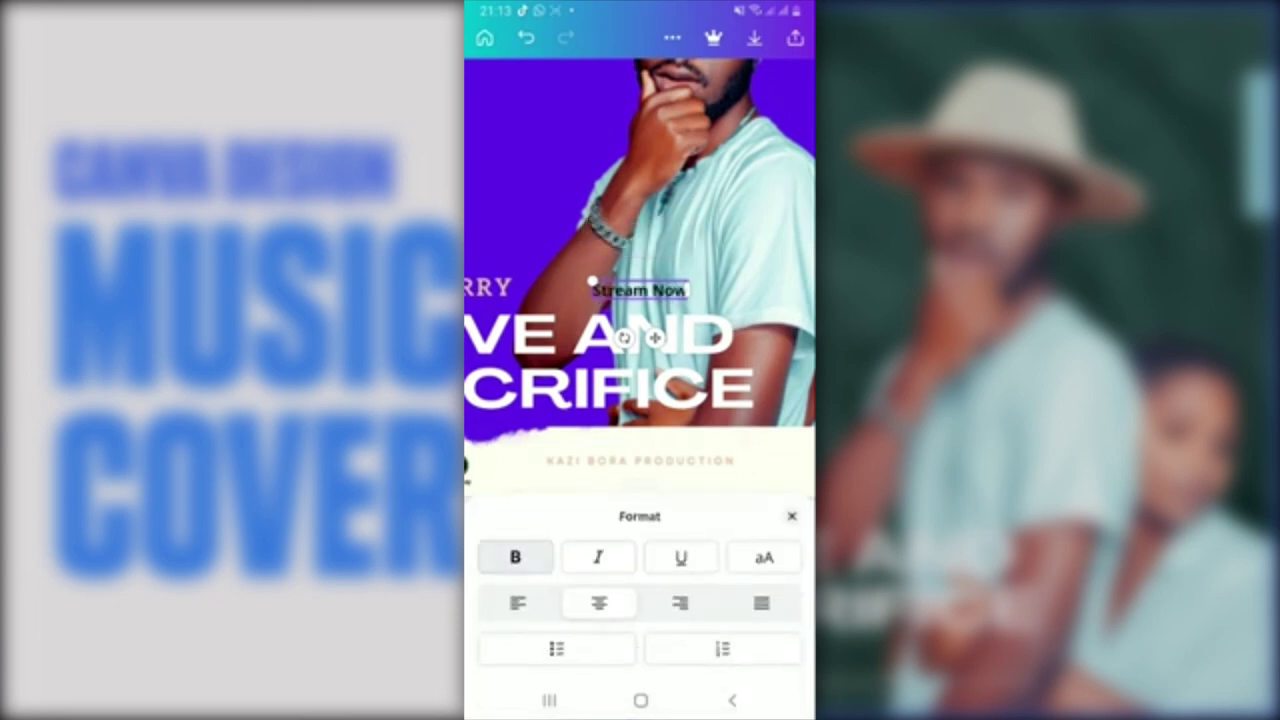
pyautogui.click(732, 700)
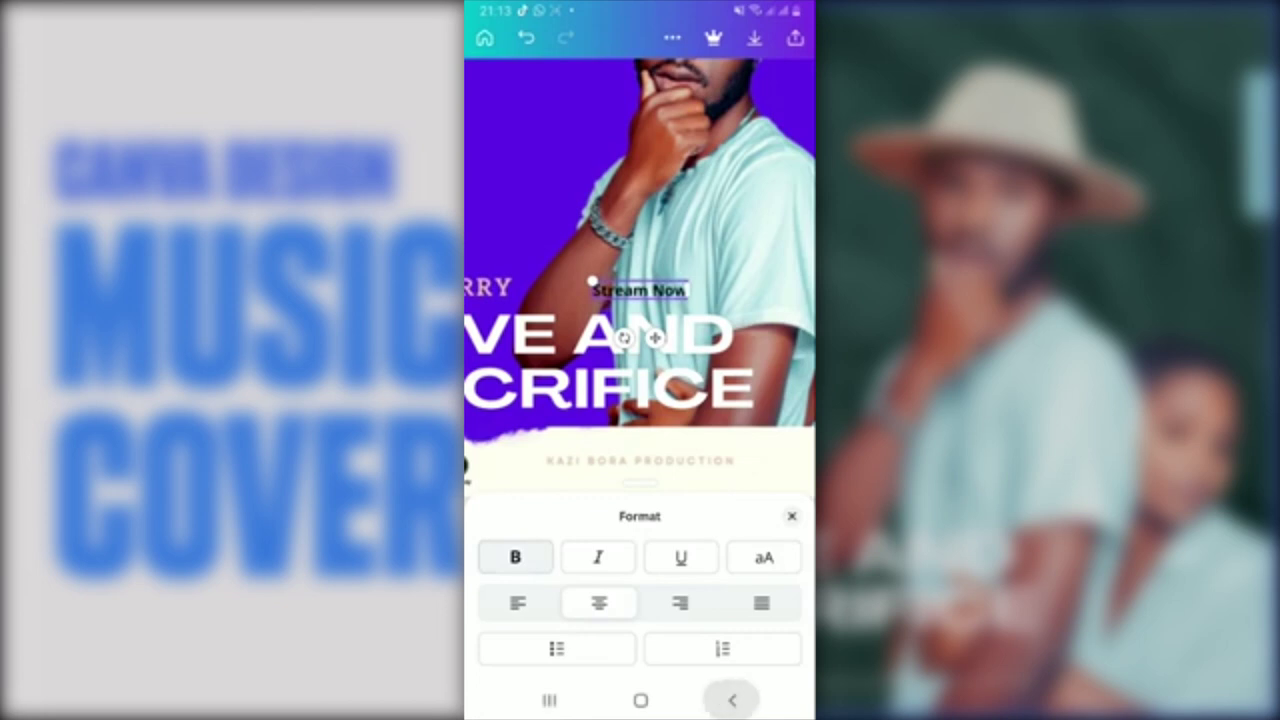
# Step: Position Stream Now in the cream footer strip beside the Boomplay logo
pyautogui.moveTo(655, 338); pyautogui.dragTo(520, 483)
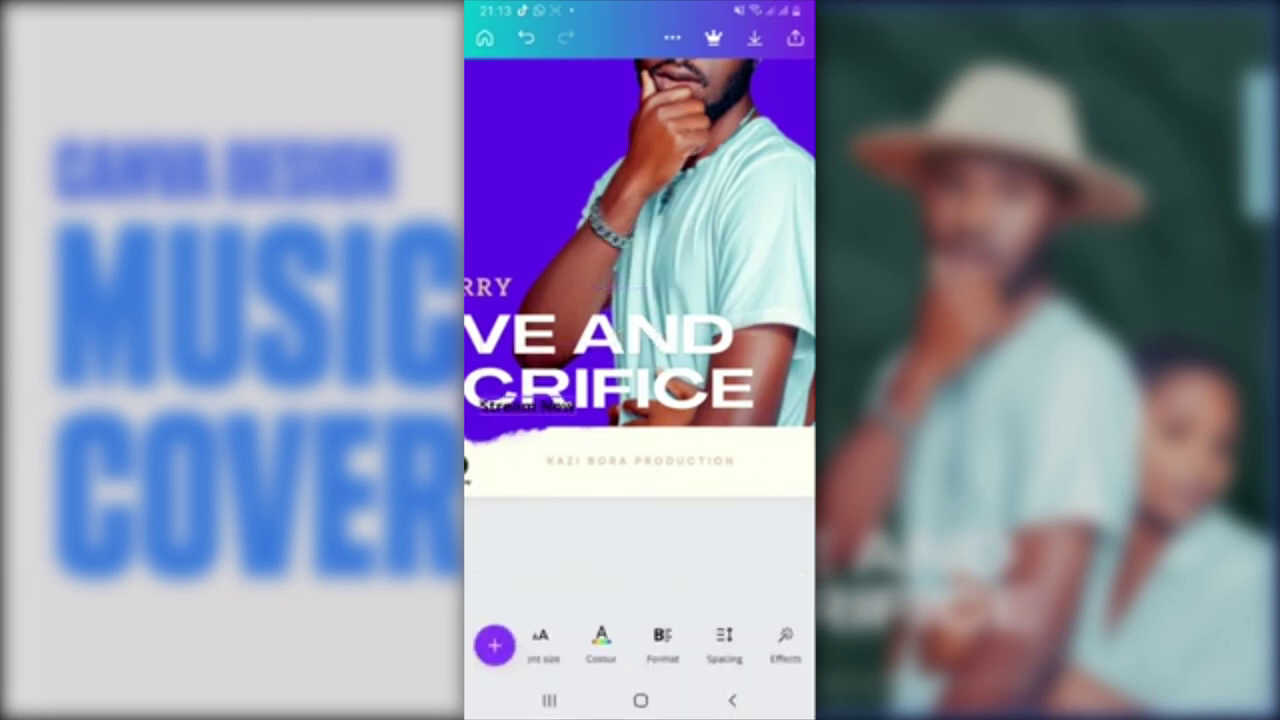
pyautogui.moveTo(560, 250); pyautogui.dragTo(730, 250)
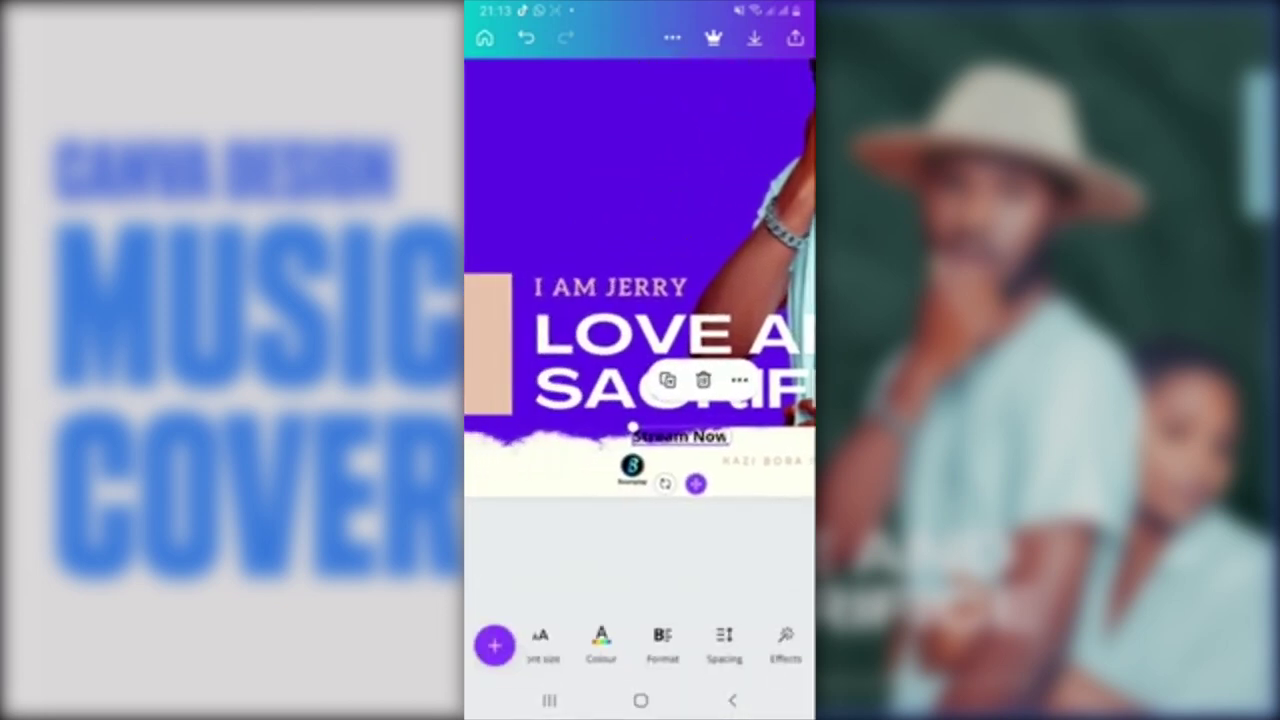
pyautogui.moveTo(680, 436)
pyautogui.mouseDown()
pyautogui.moveTo(551, 443)
pyautogui.moveTo(523, 463)
pyautogui.moveTo(546, 480)
pyautogui.moveTo(553, 469)
pyautogui.mouseUp()
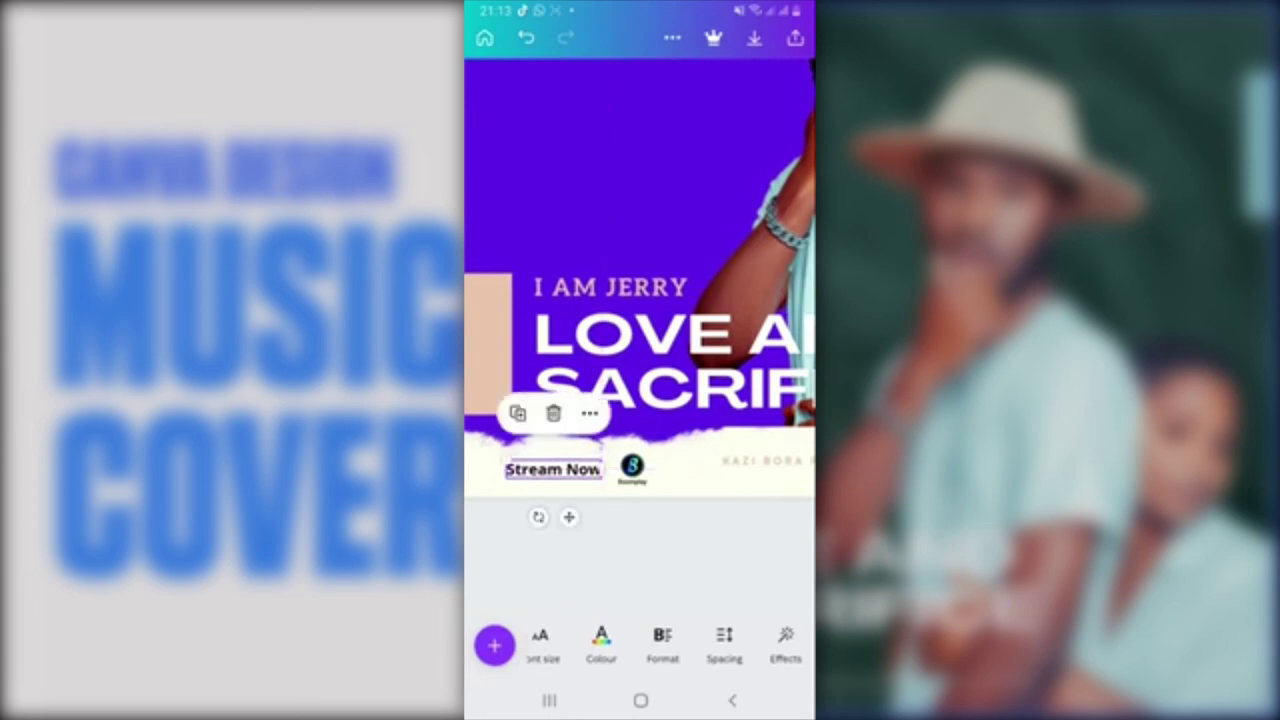
pyautogui.click(553, 469)
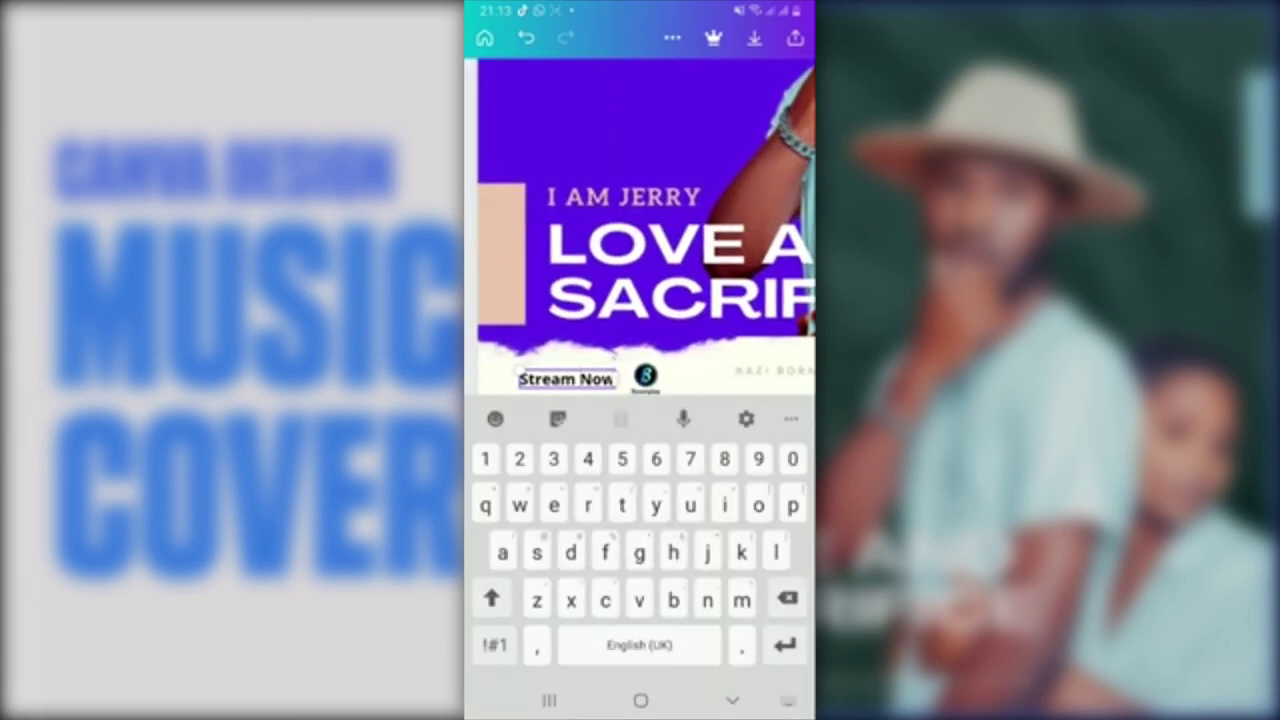
pyautogui.doubleClick(602, 354)
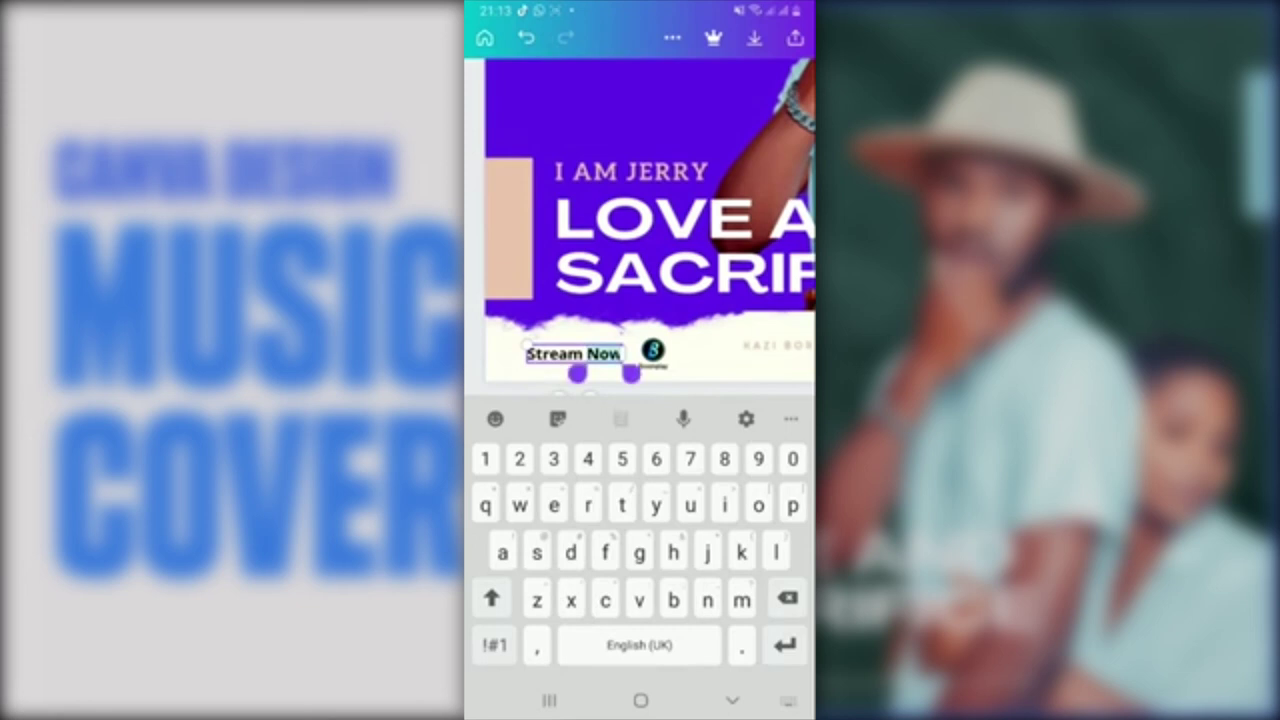
pyautogui.click(770, 220)
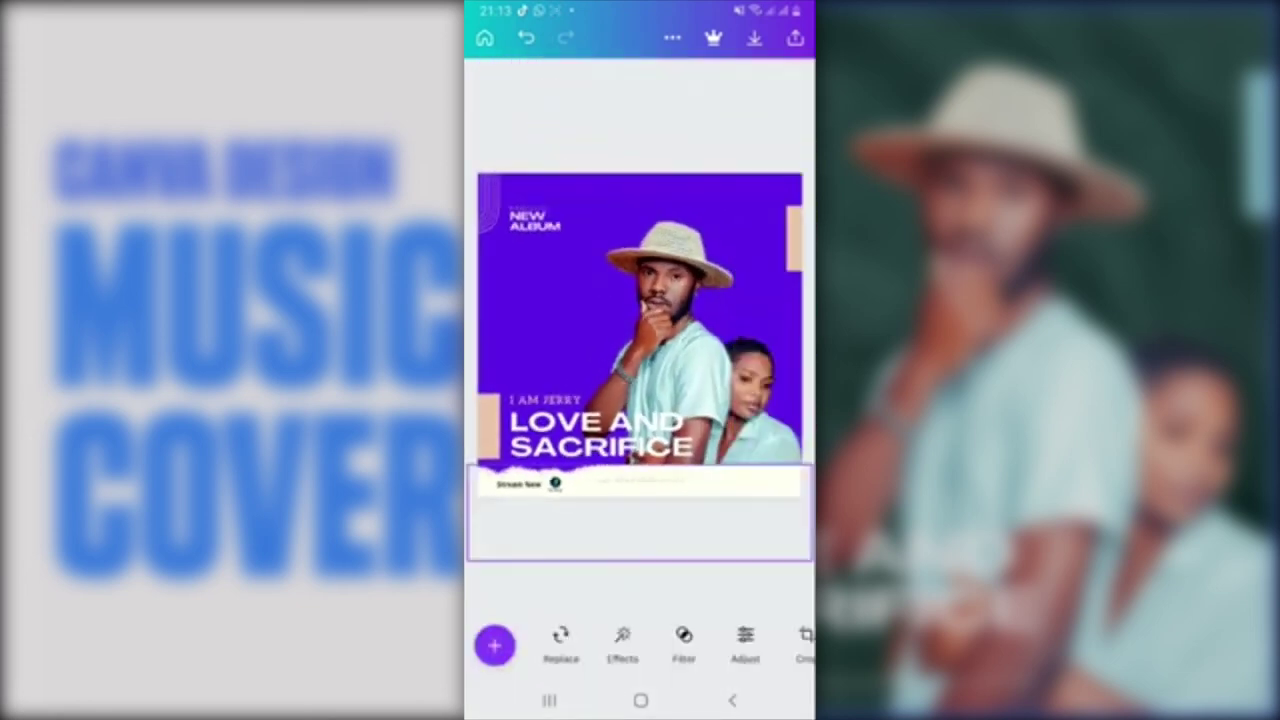
# Step: Slide the small production credit line to the right end of the footer strip
pyautogui.press('Escape')
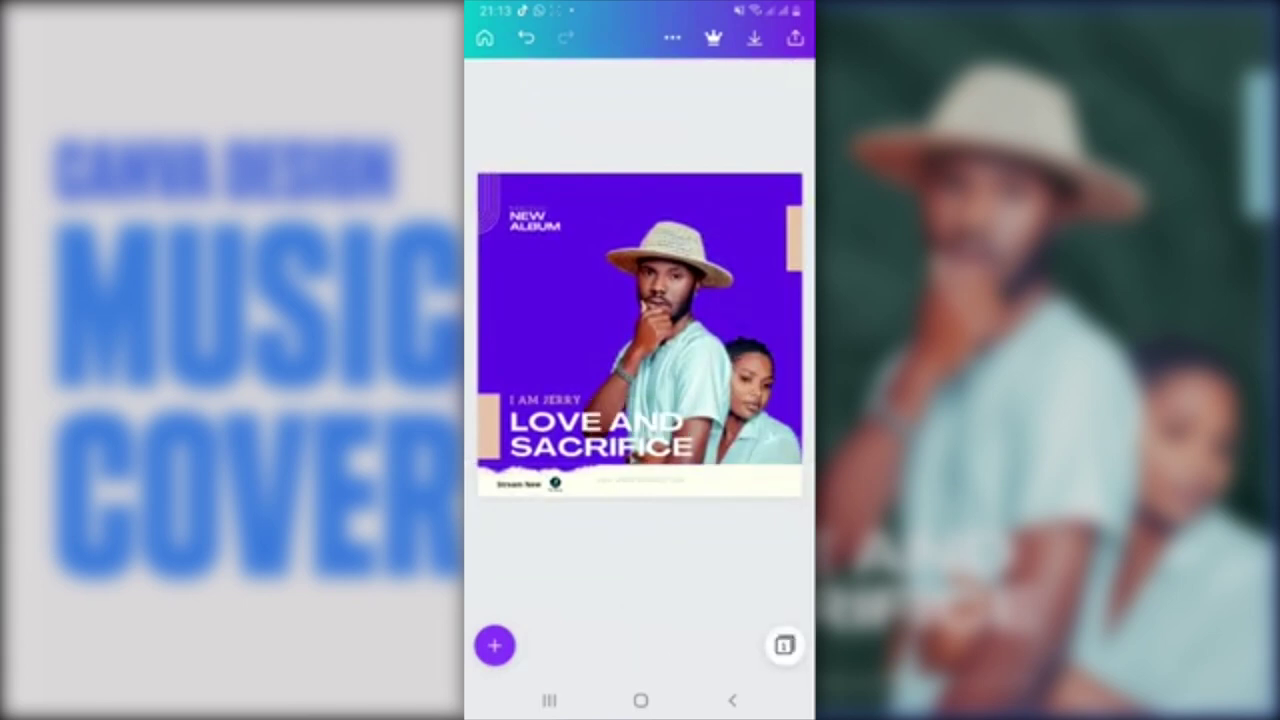
pyautogui.click(640, 510)
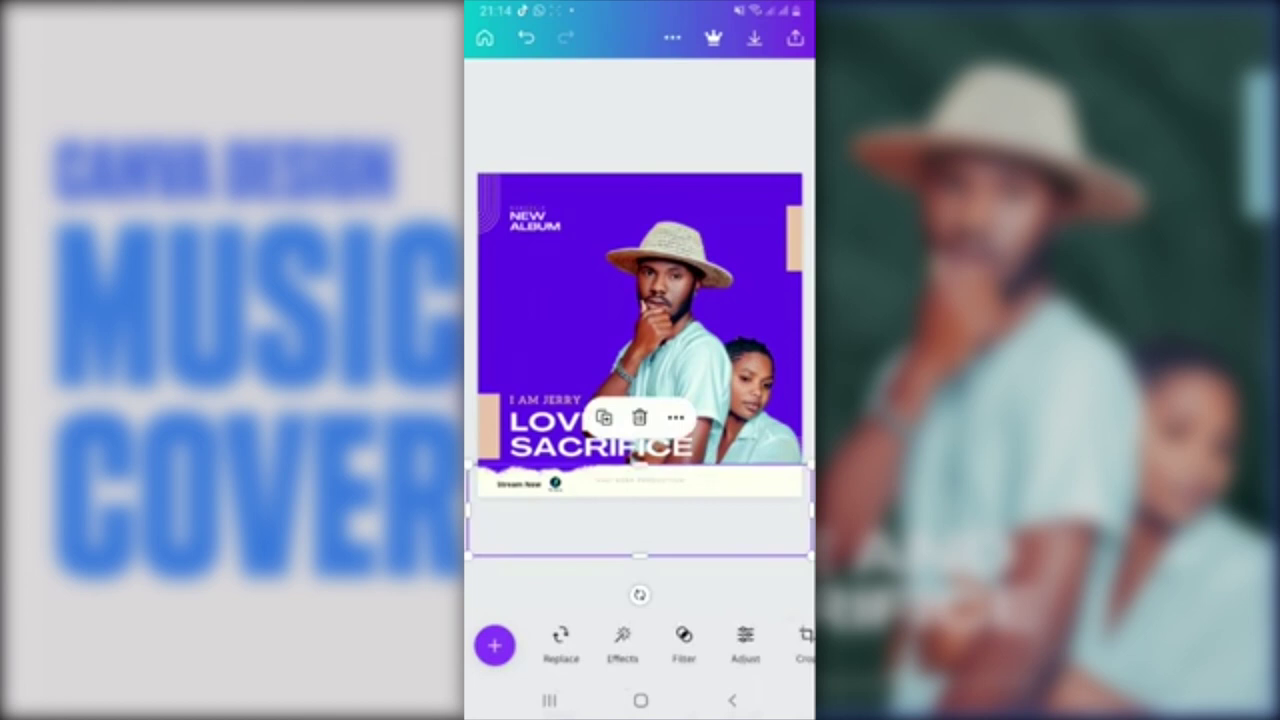
pyautogui.click(640, 480)
pyautogui.moveTo(638, 480); pyautogui.dragTo(728, 483)
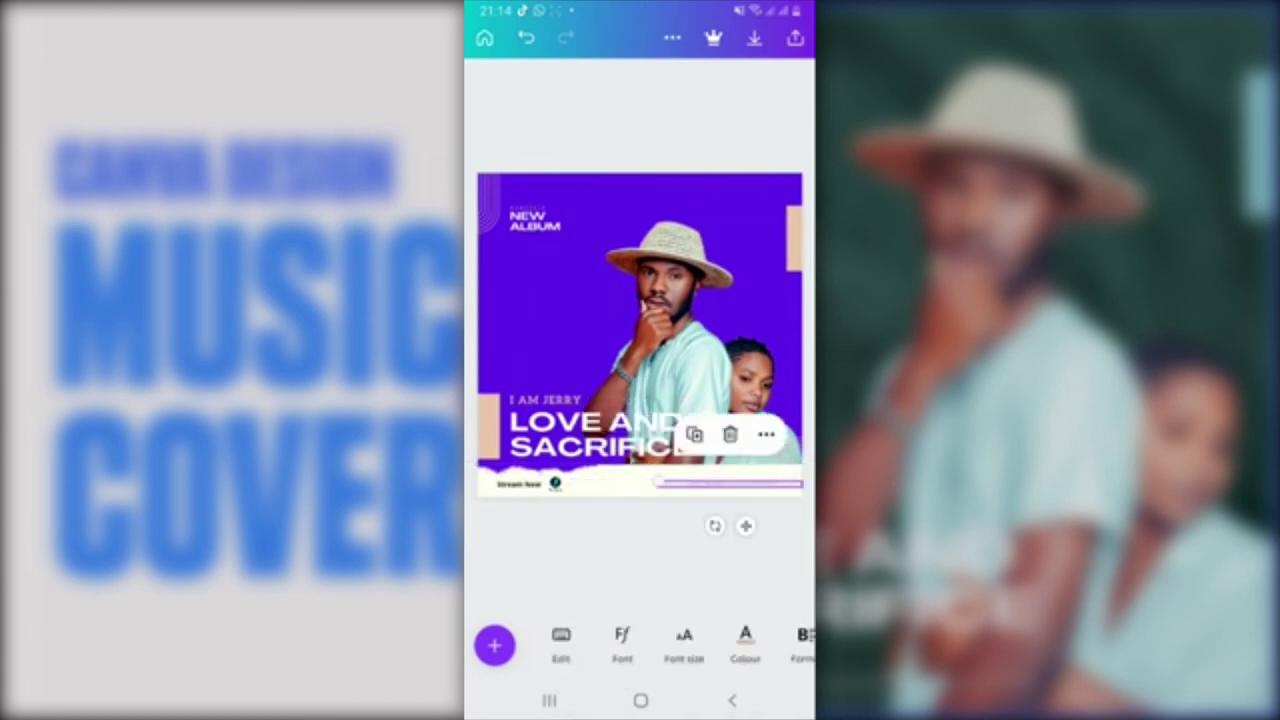
pyautogui.click(640, 570)
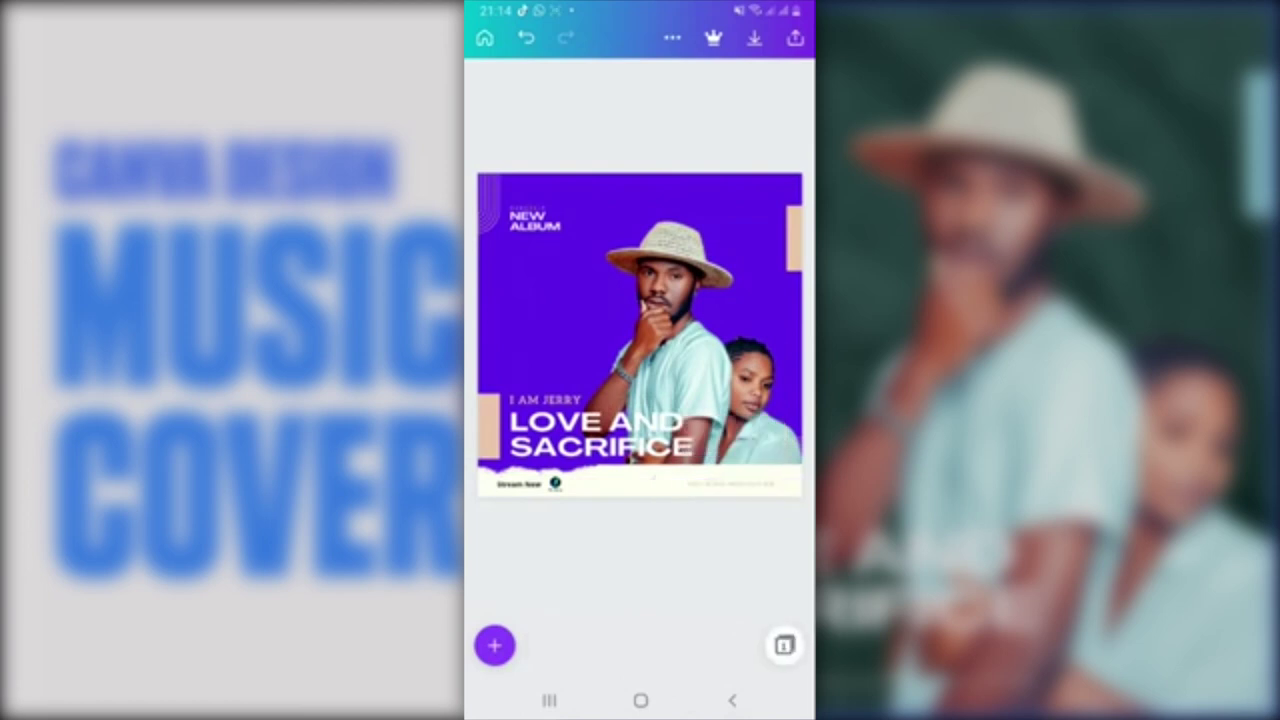
pyautogui.click(540, 300)
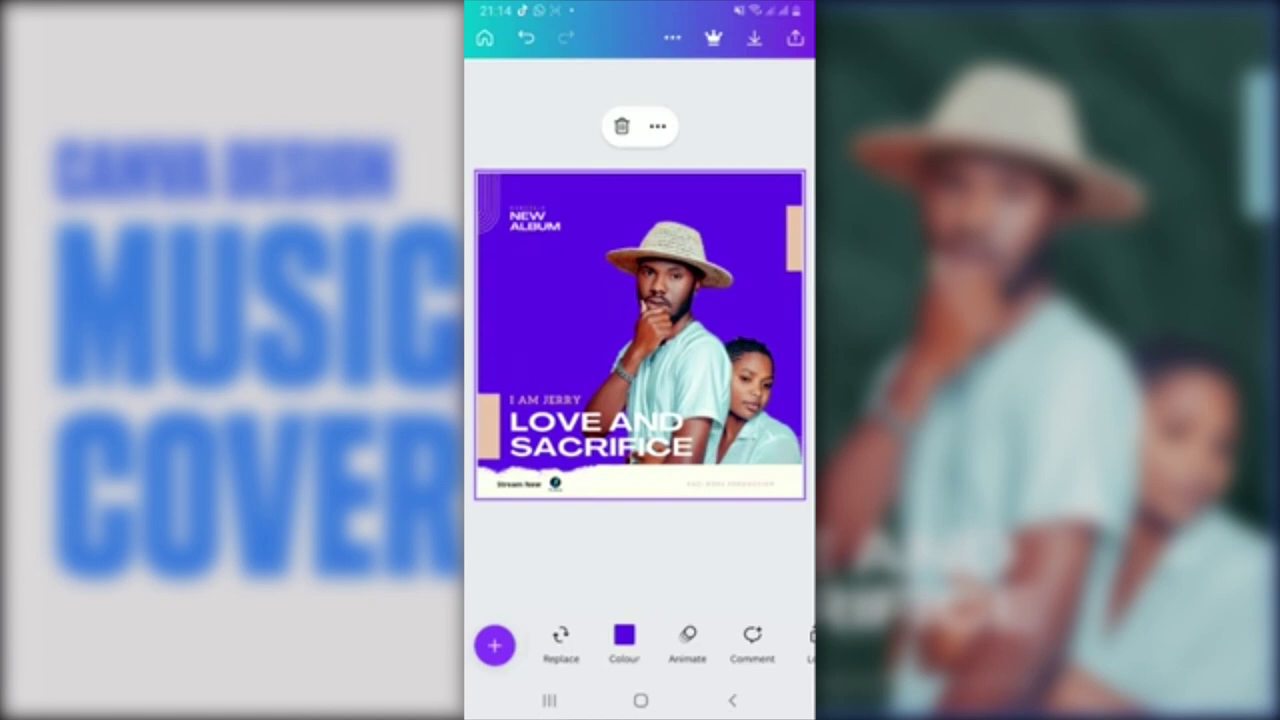
# Step: Change the cover's background colour from purple to black
pyautogui.click(624, 645)
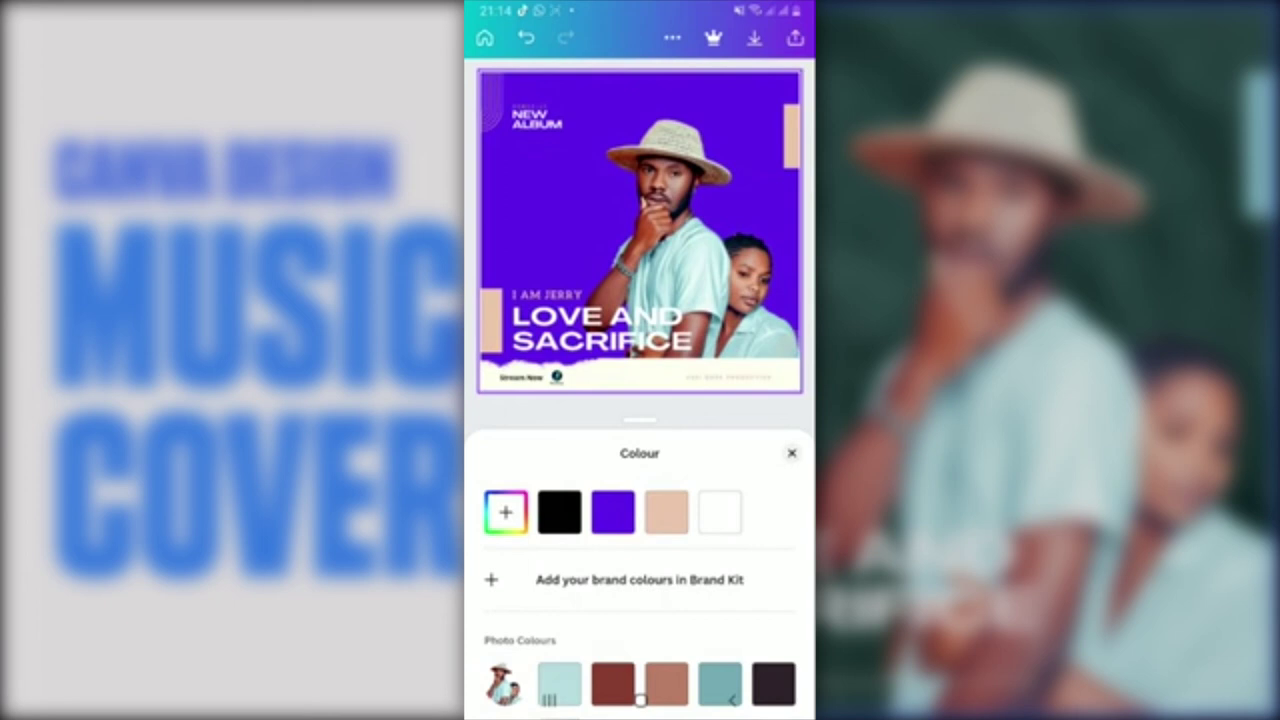
pyautogui.click(666, 512)
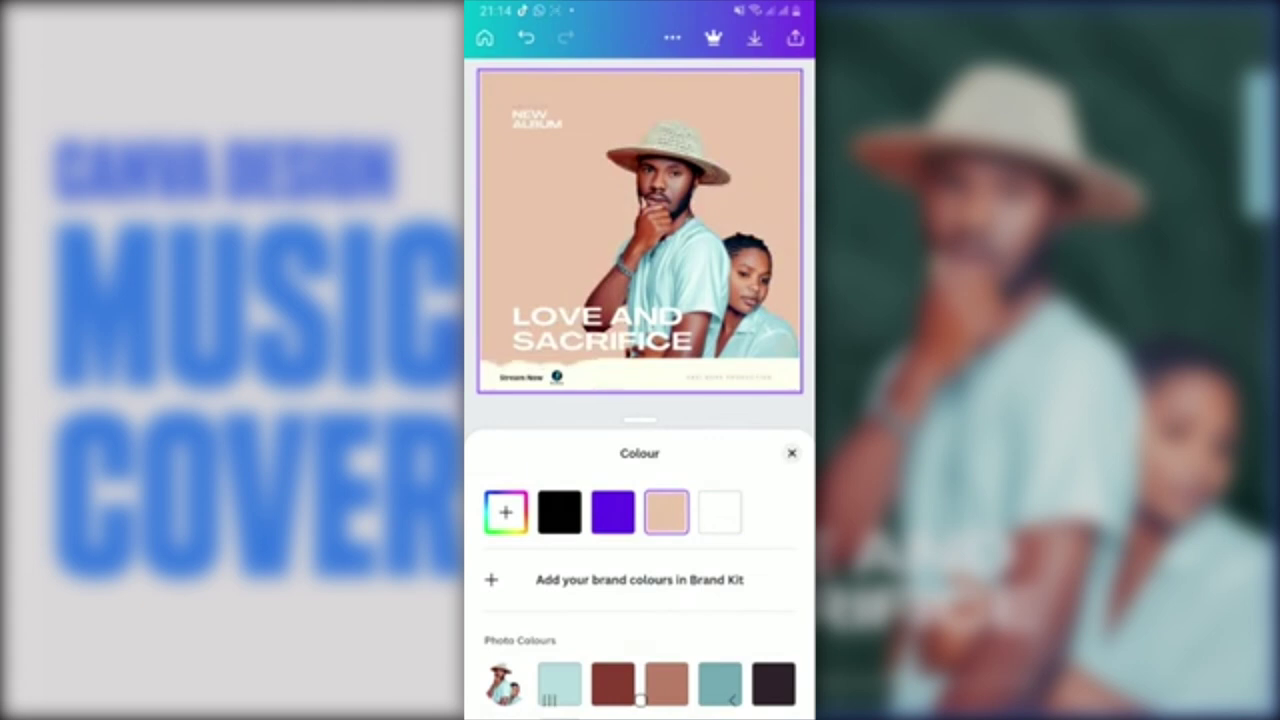
pyautogui.click(559, 512)
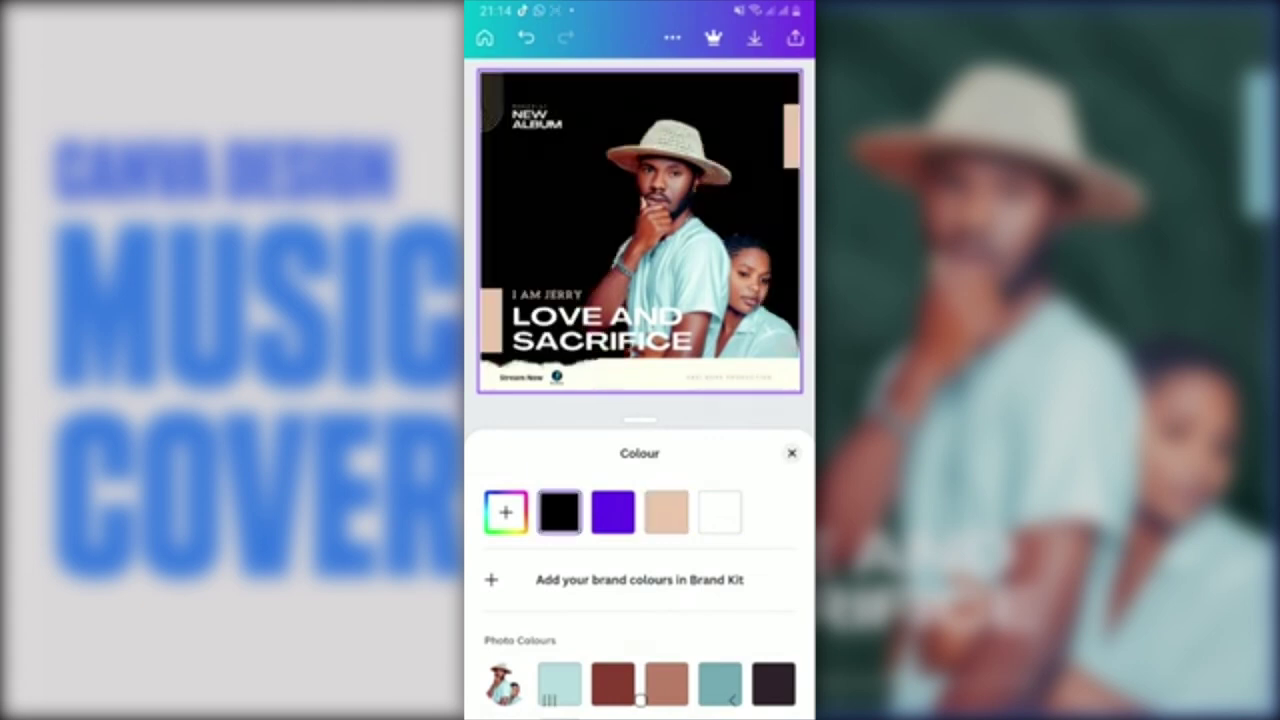
pyautogui.scroll(-3, 640, 600)
pyautogui.scroll(3, 640, 600)
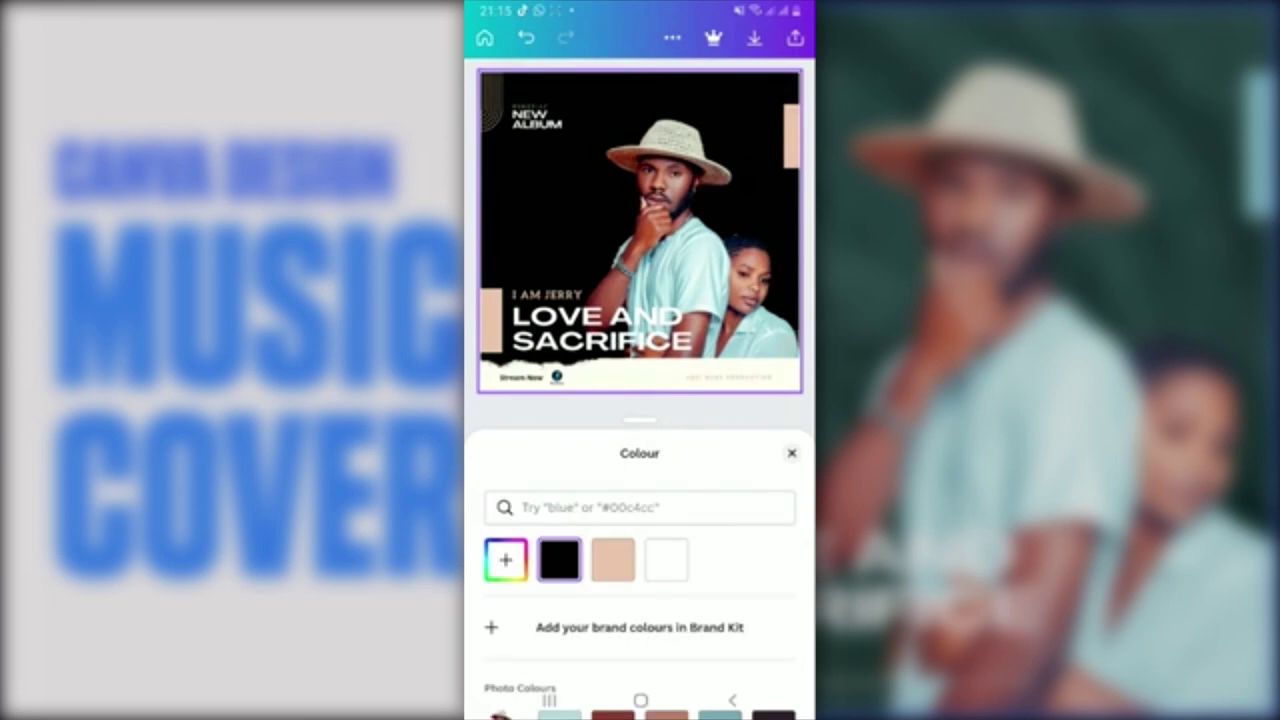
# Step: Recolour the small production credit text from beige to black
pyautogui.click(728, 377)
pyautogui.click(745, 642)
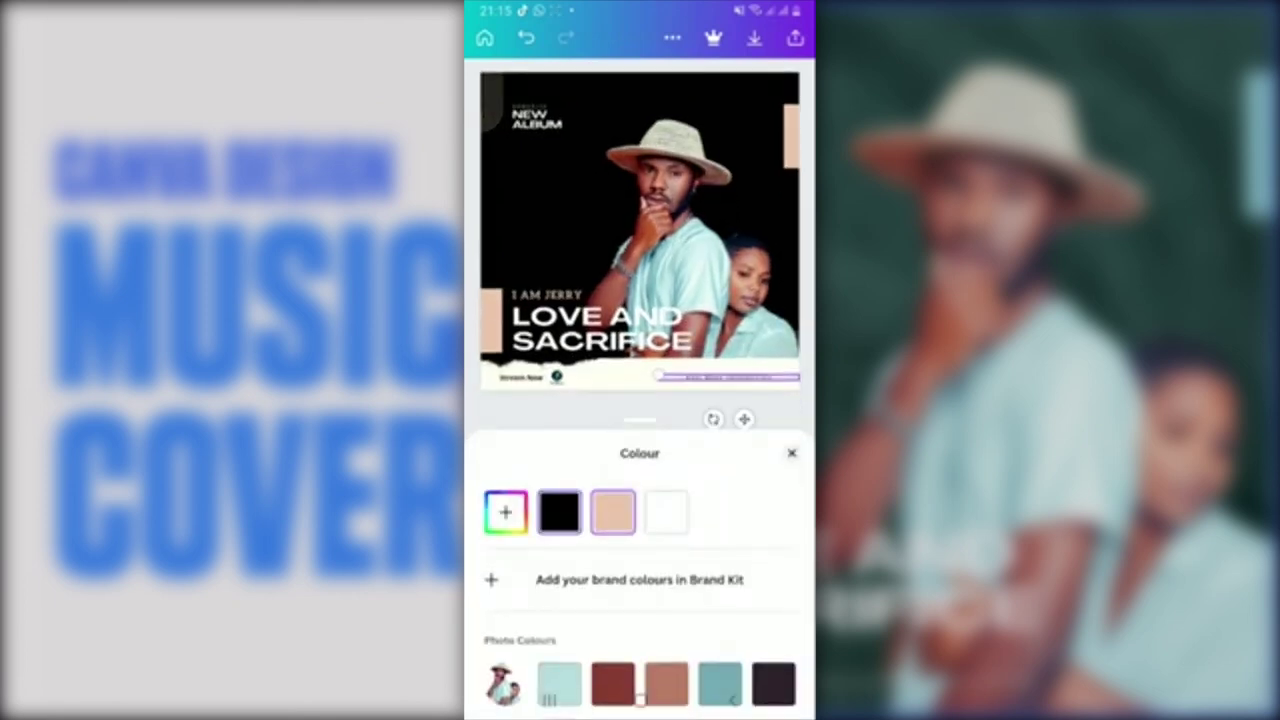
pyautogui.click(559, 511)
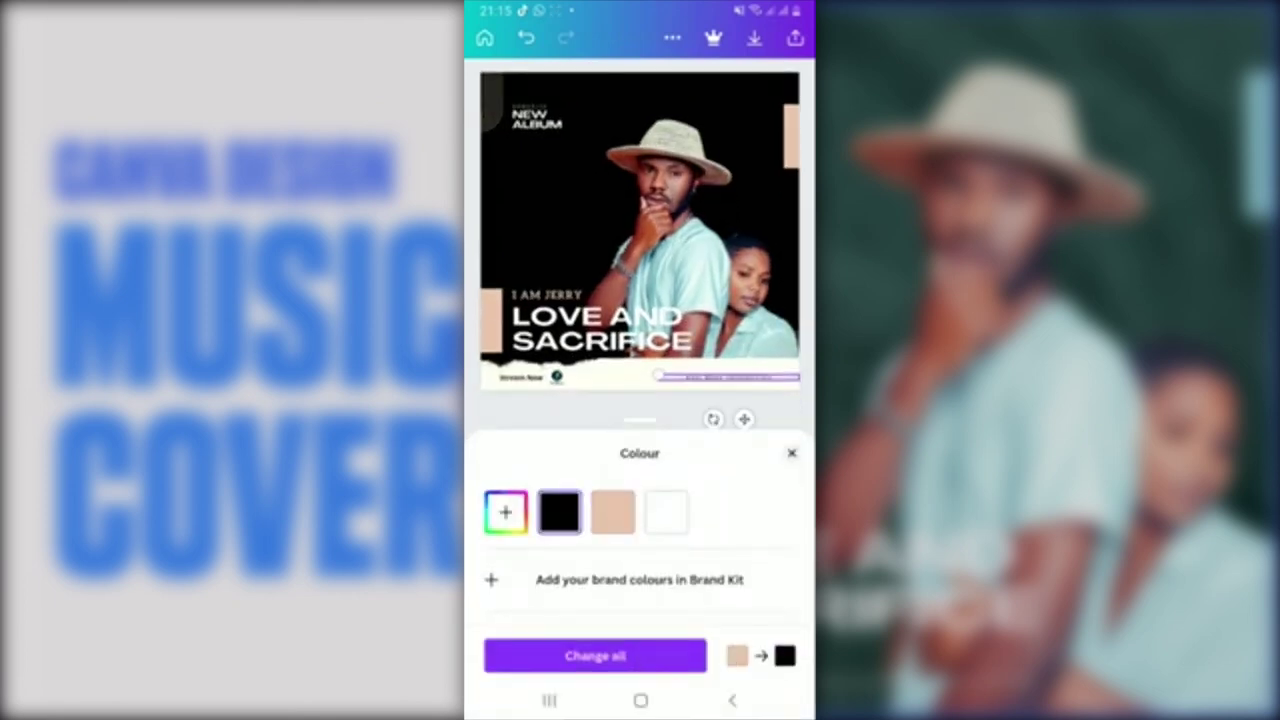
pyautogui.click(732, 700)
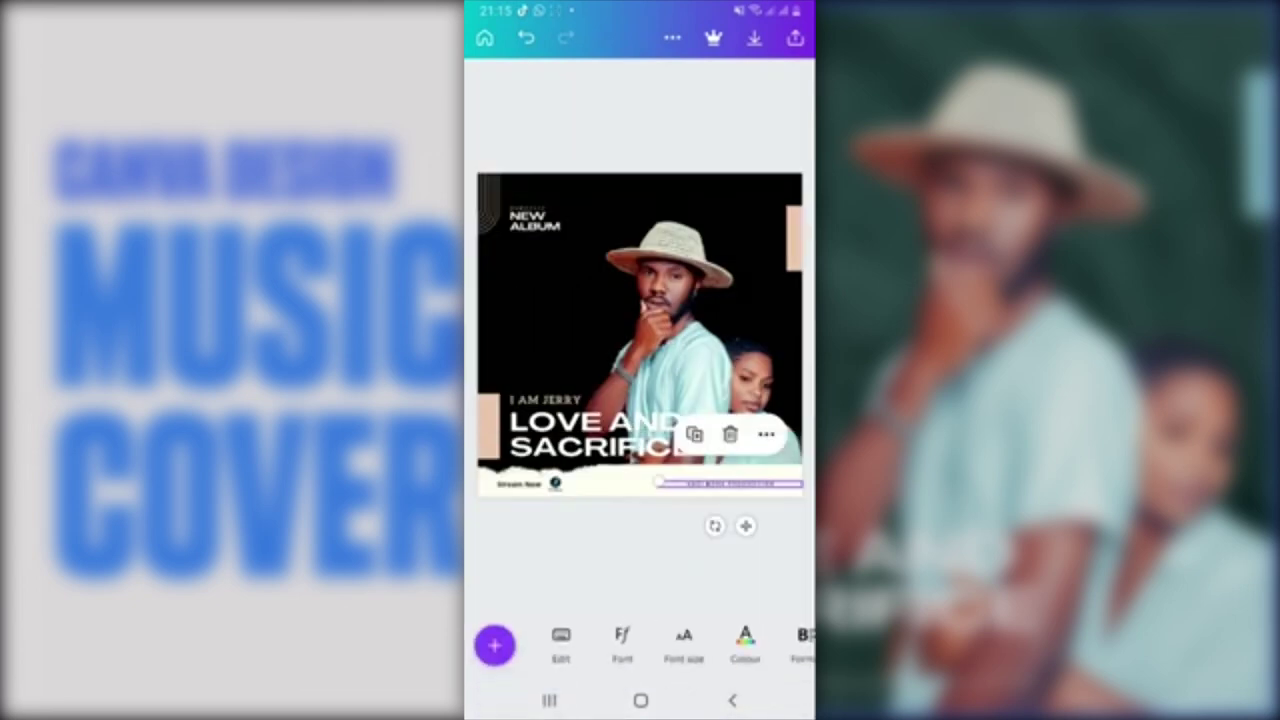
pyautogui.click(732, 700)
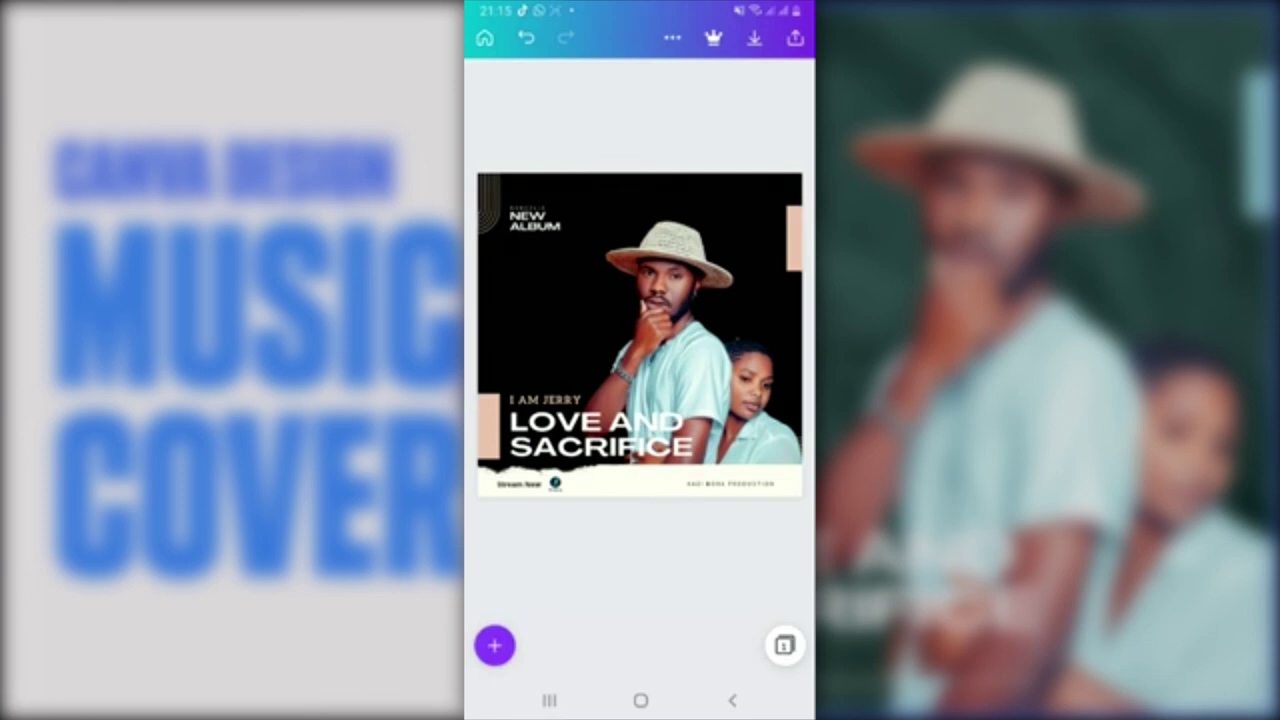
# Step: Download the design with file type PNG instead of PDF Print
pyautogui.click(795, 37)
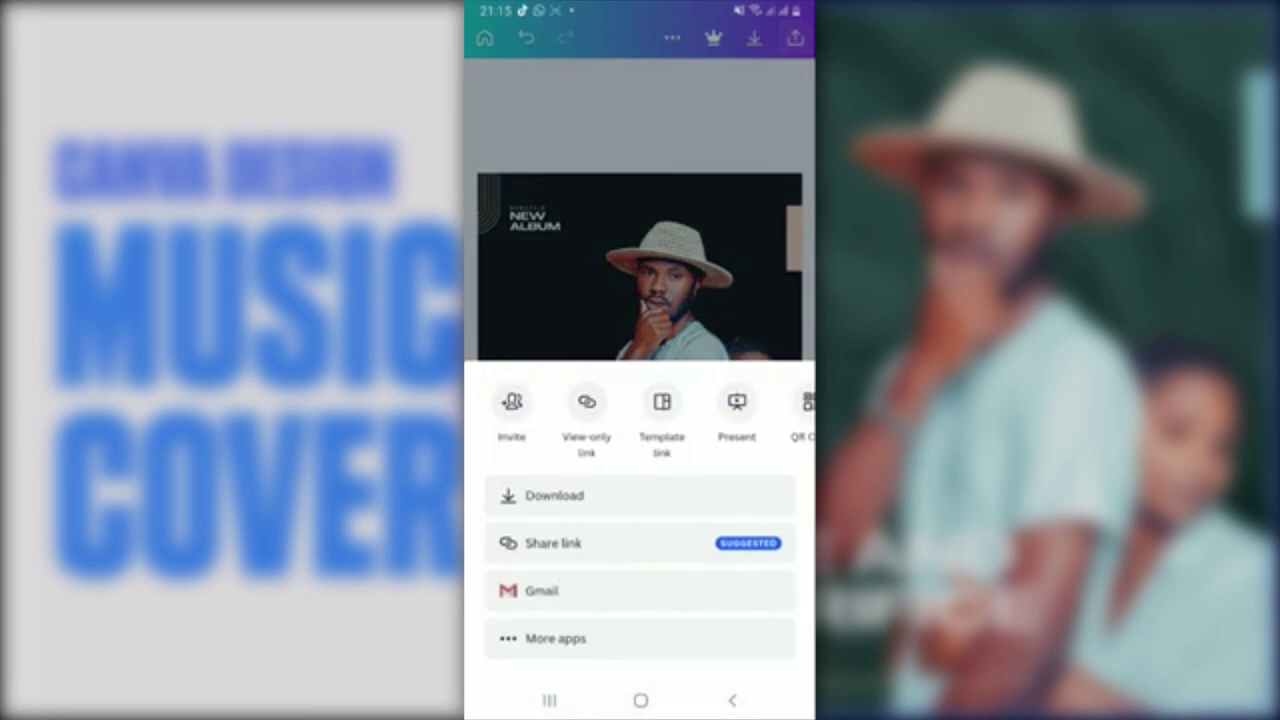
pyautogui.click(554, 495)
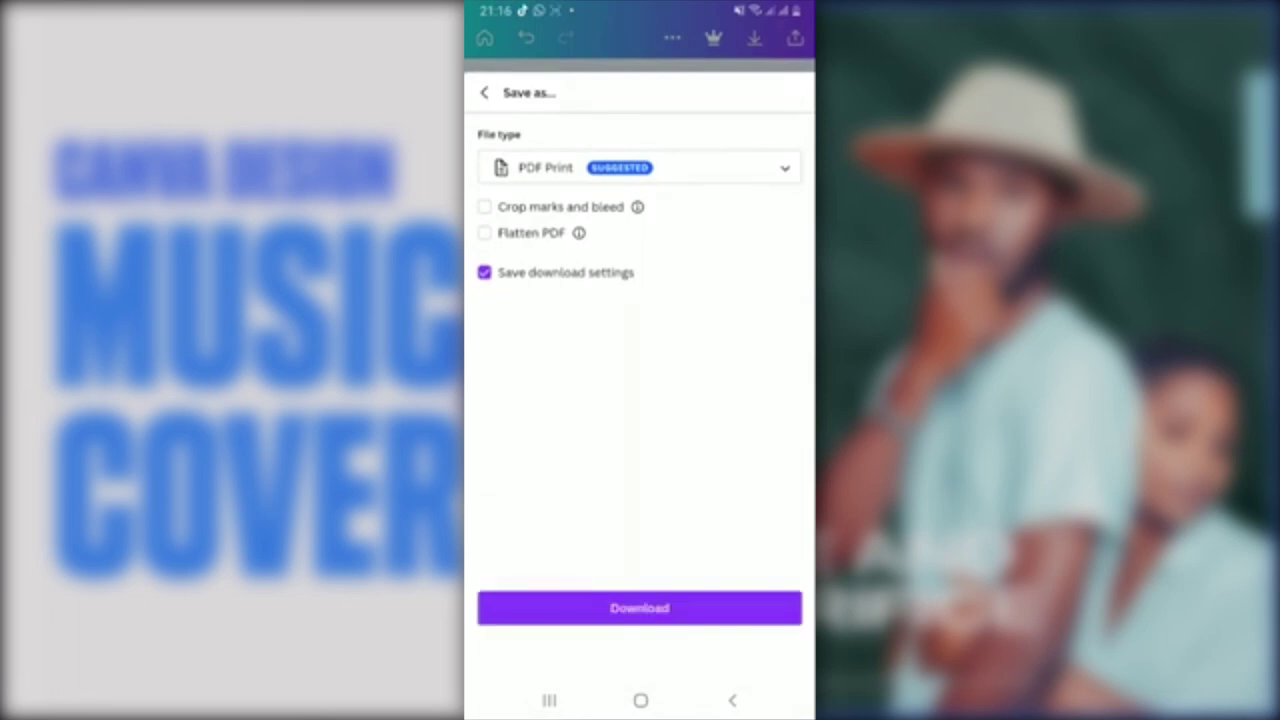
pyautogui.click(640, 167)
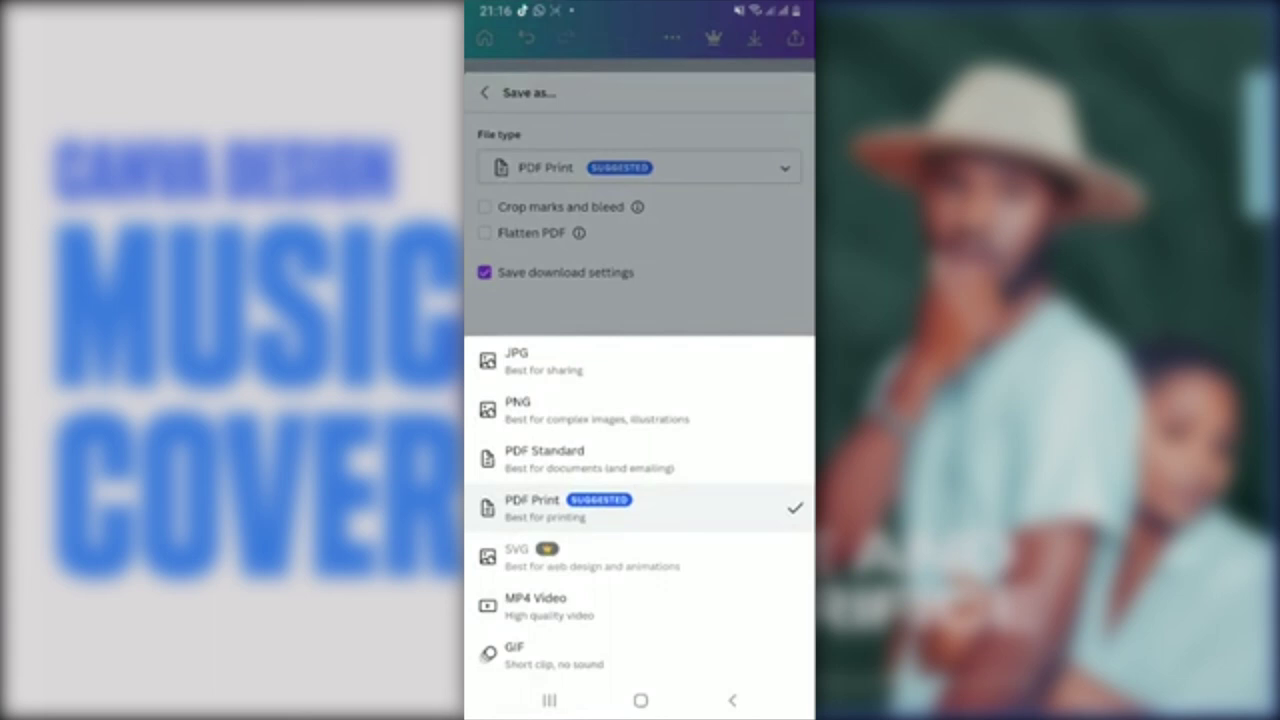
pyautogui.click(517, 409)
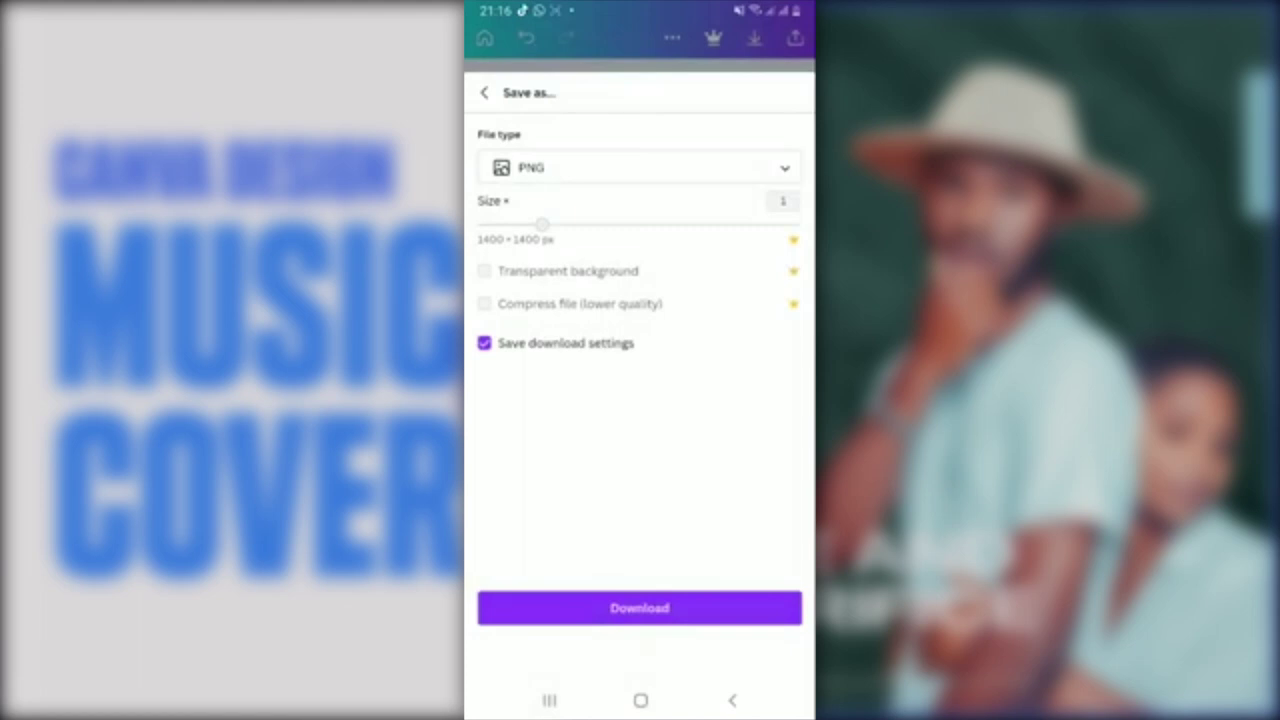
pyautogui.click(639, 608)
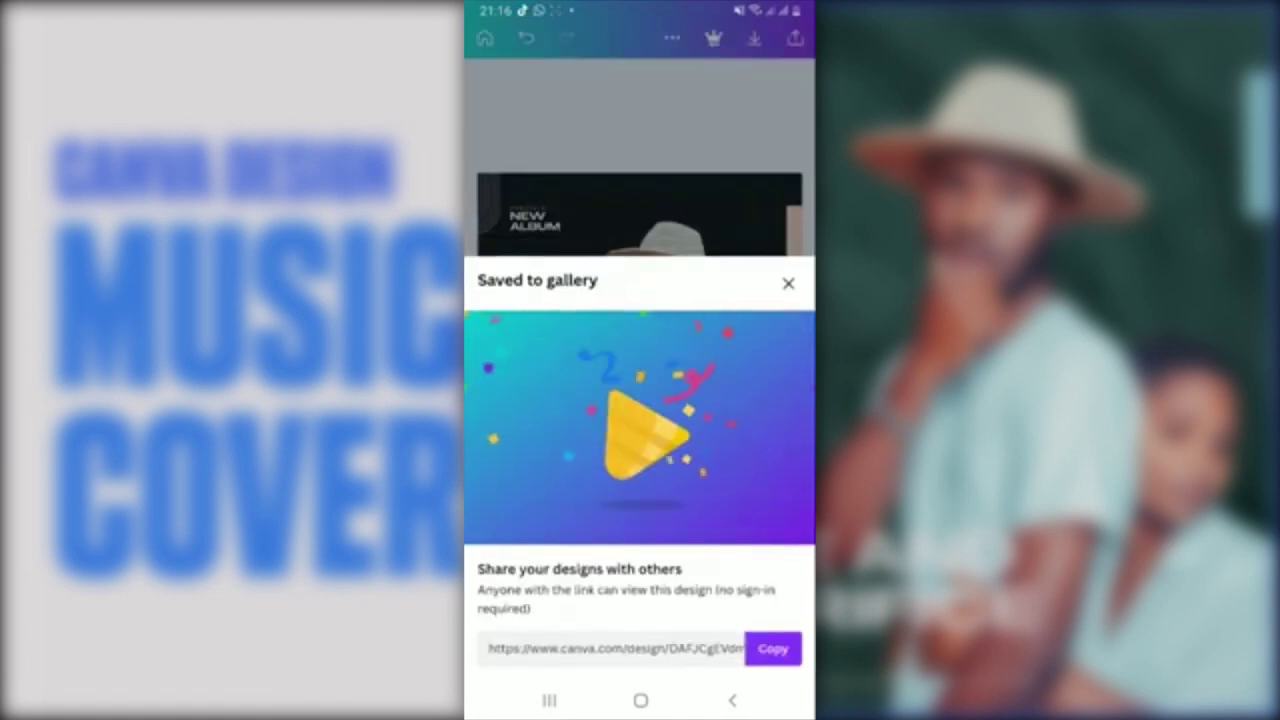
pyautogui.press('Escape')
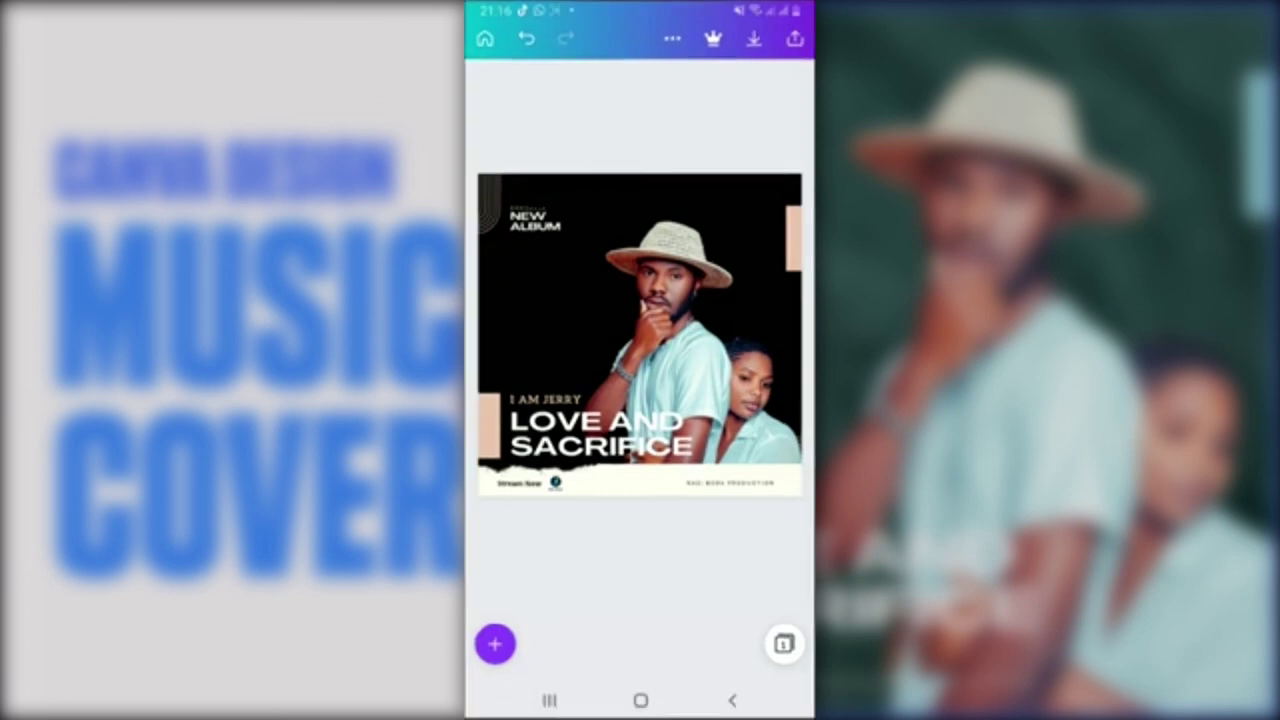
# Step: Switch from Canva to My Files and open its Images category
pyautogui.hotkey('alt', 'Tab')
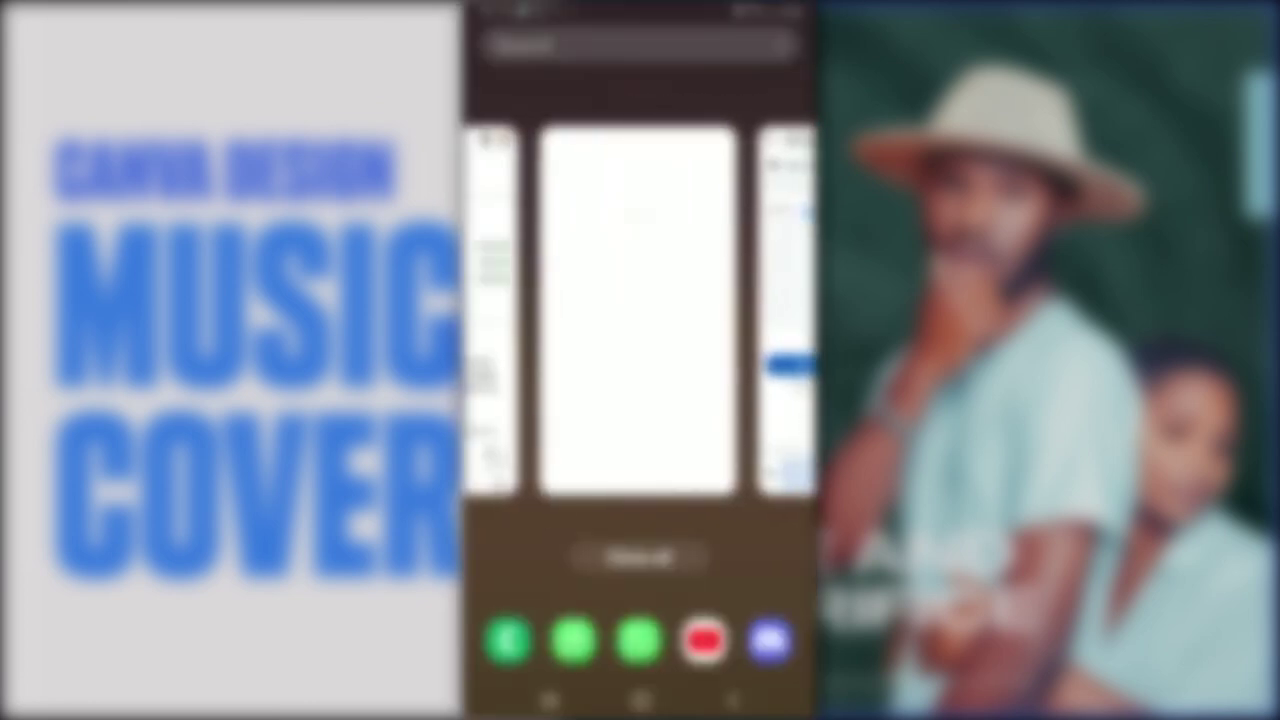
pyautogui.hscroll(-3, 640, 310)
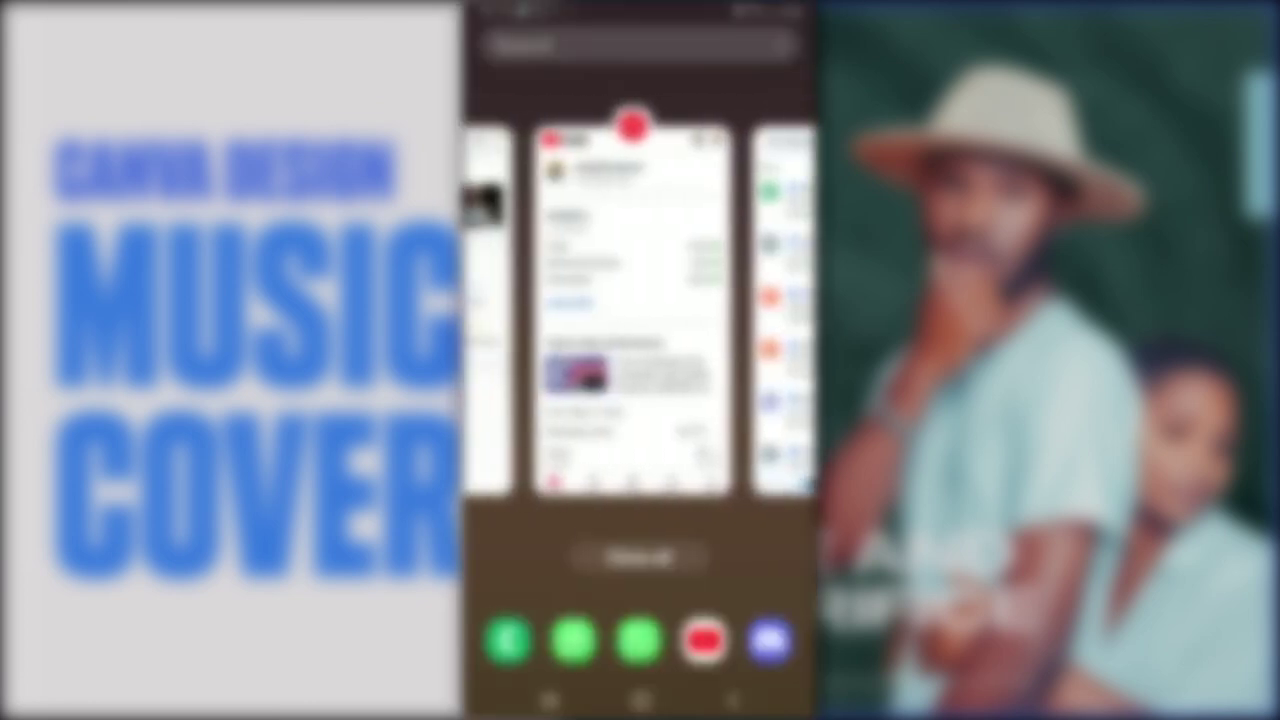
pyautogui.hscroll(-3, 640, 310)
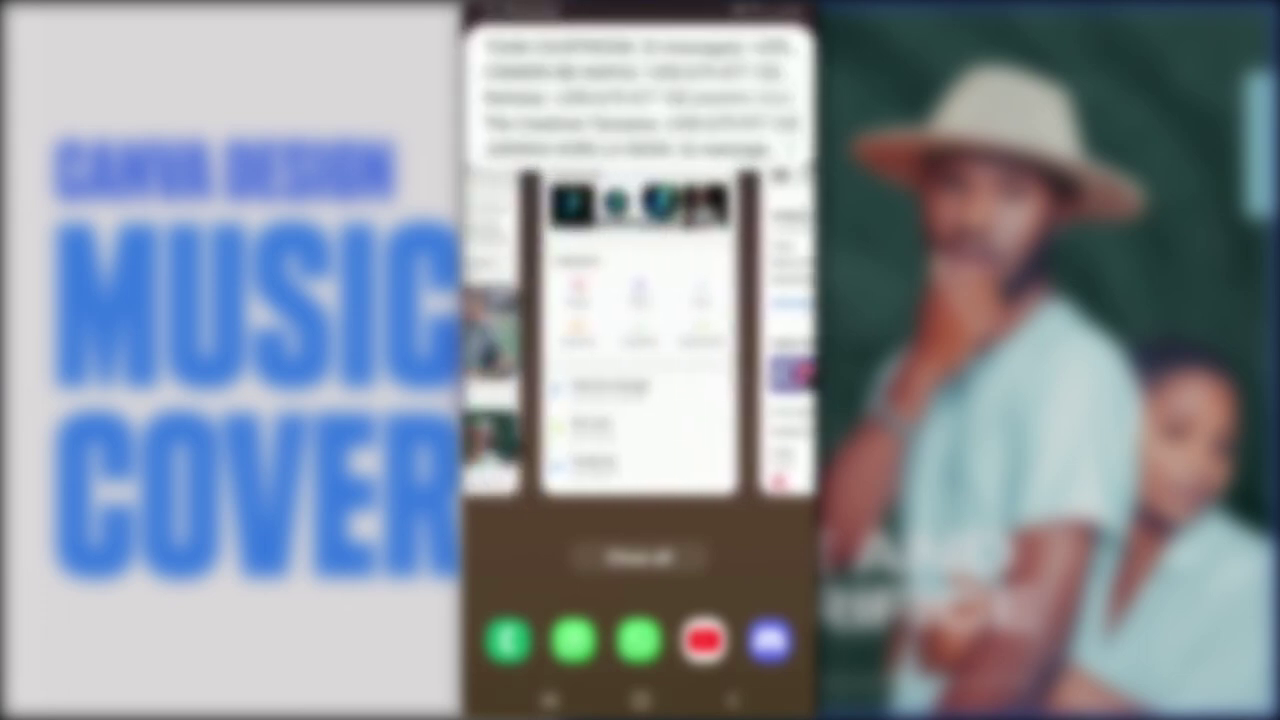
pyautogui.click(640, 330)
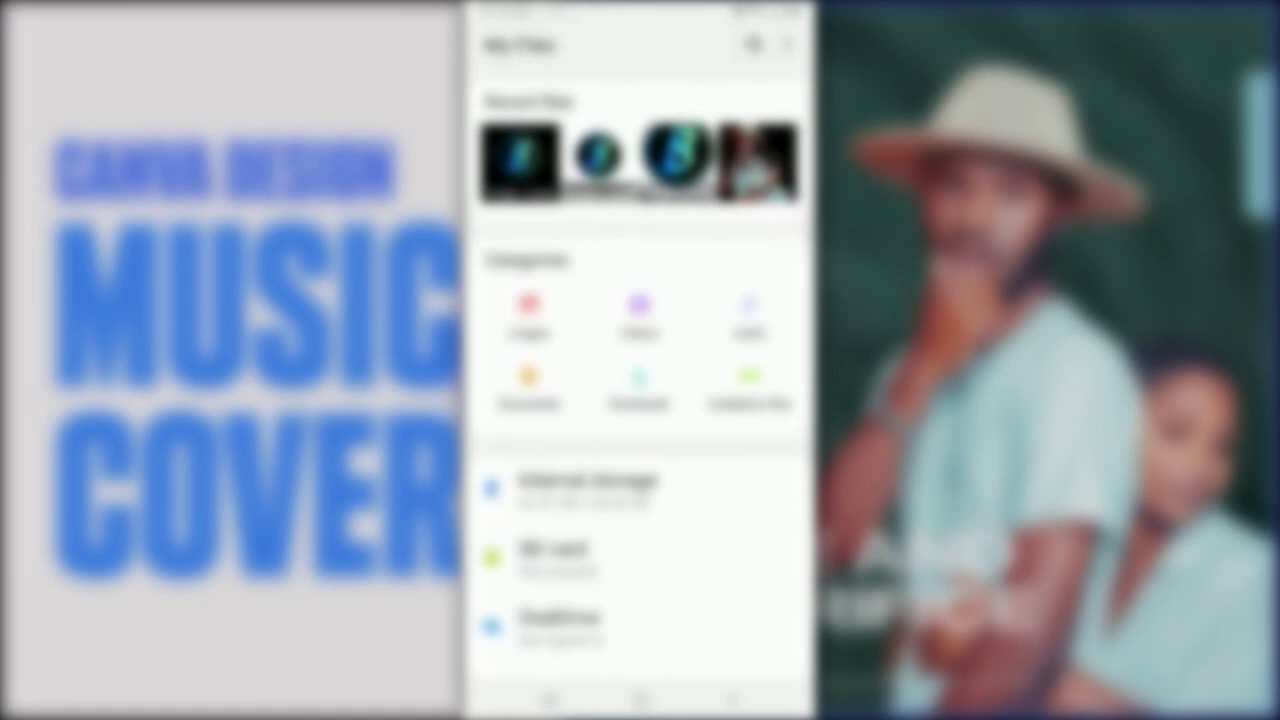
pyautogui.click(528, 315)
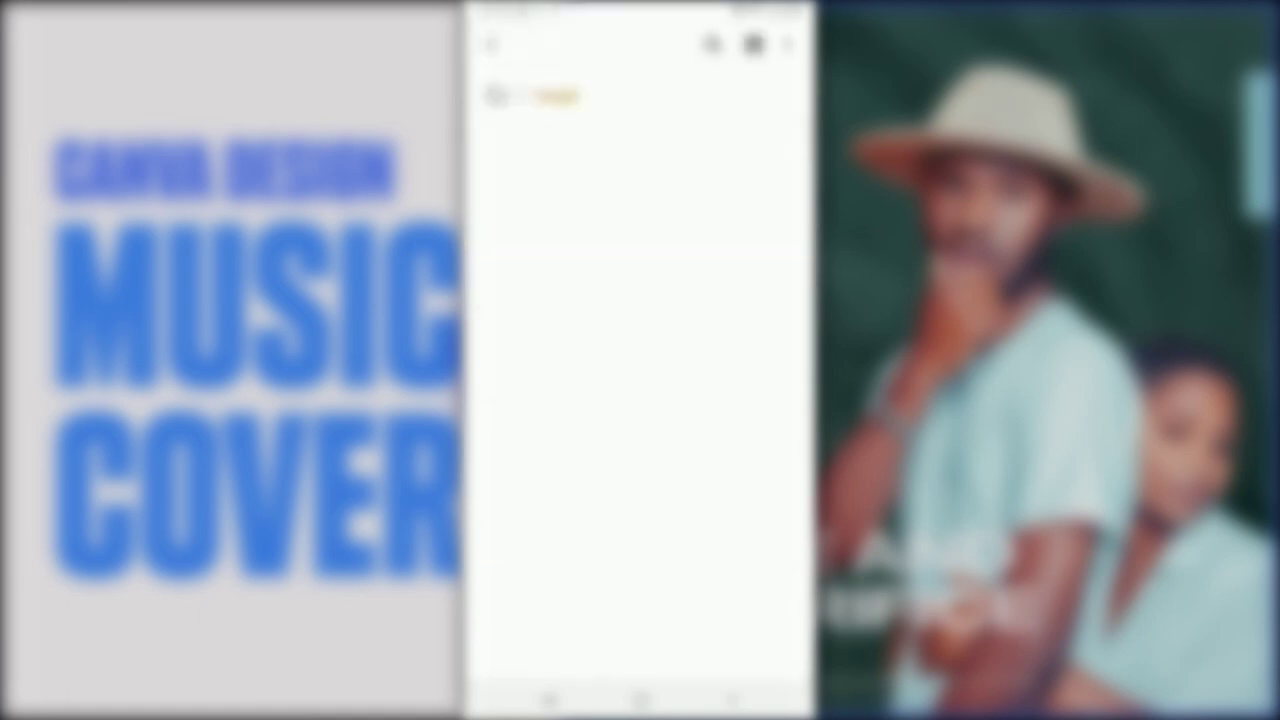